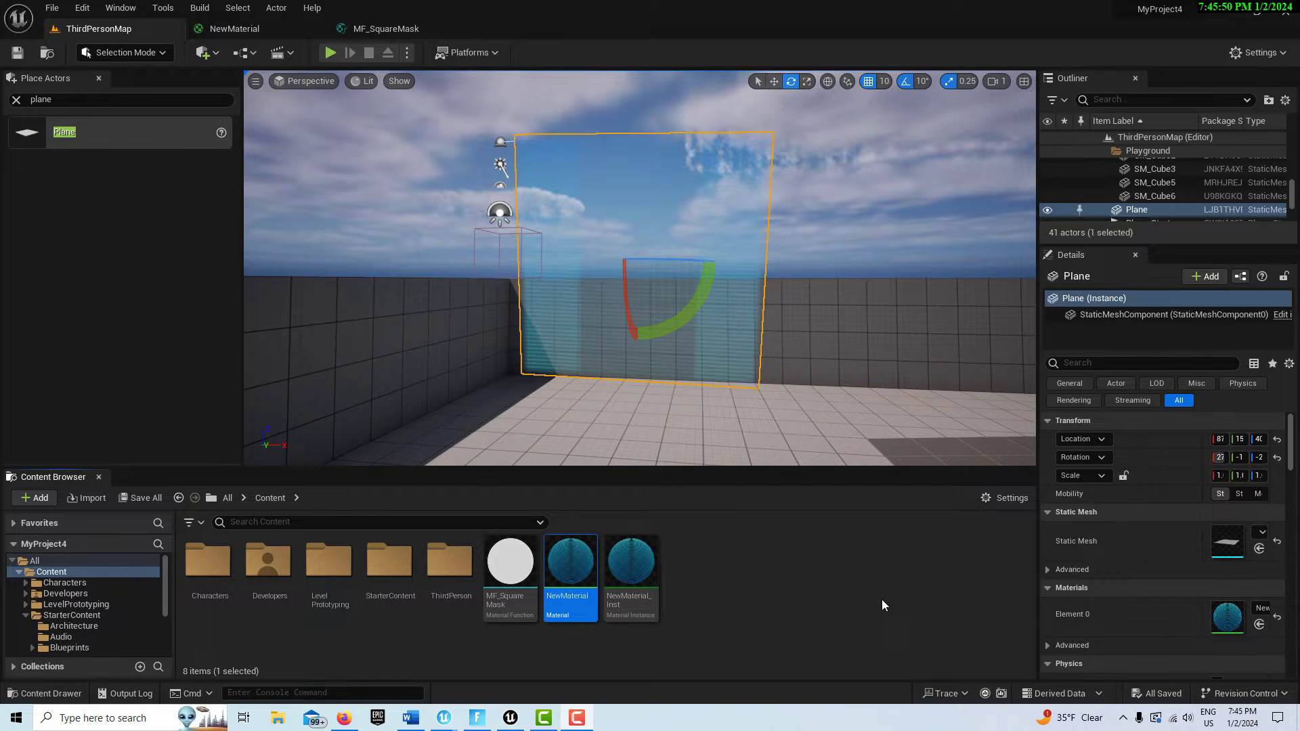
Zoom in and back out on the hologram plane in the viewport to inspect it.
scroll(775, 369, up, 3)
scroll(776, 369, down, 2)
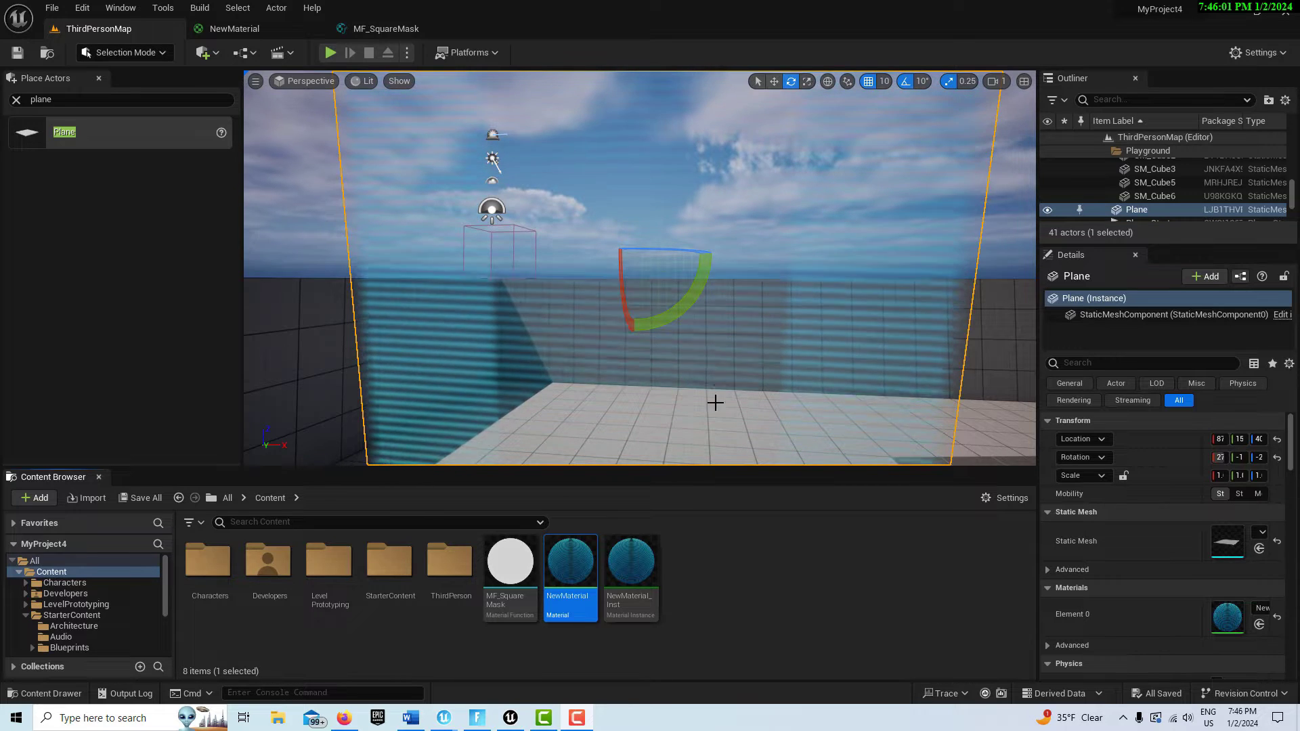
Open NewMaterial in the material editor and pan around to the Disabled Backside Rules group.
double_click(580, 577)
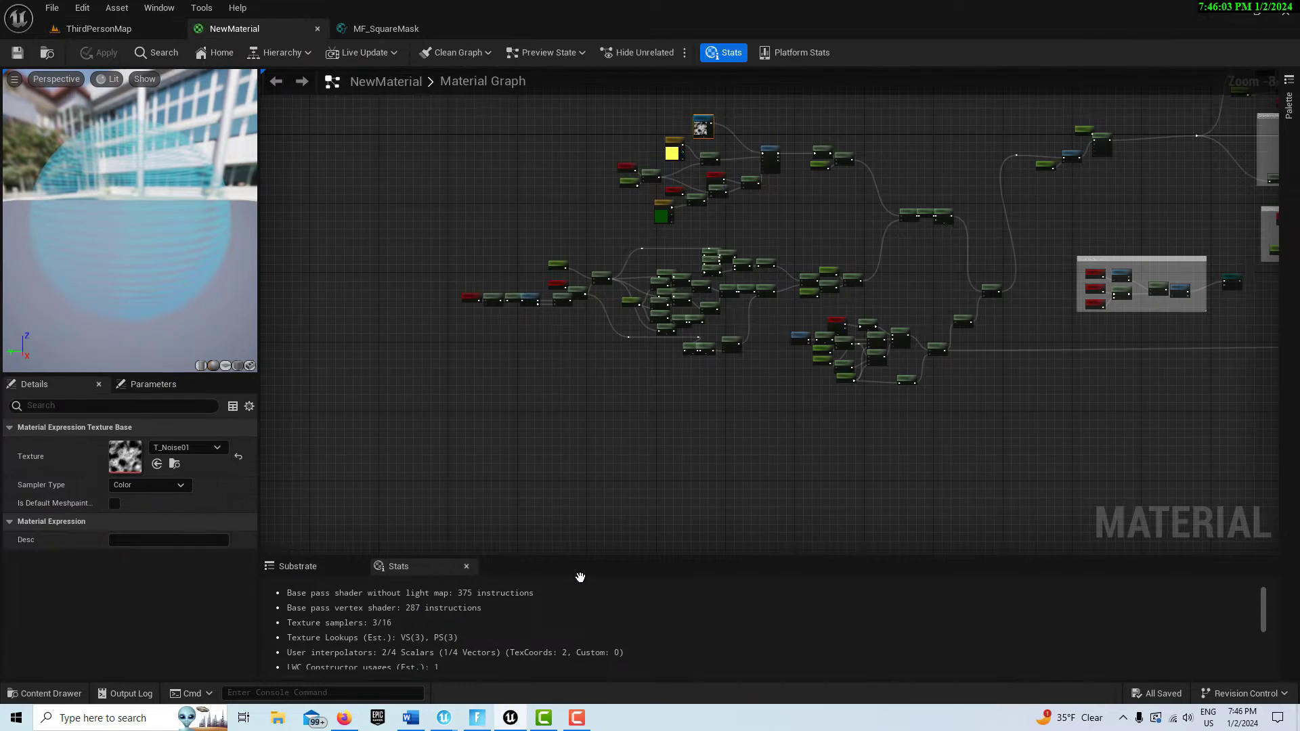
scroll(779, 420, down, 4)
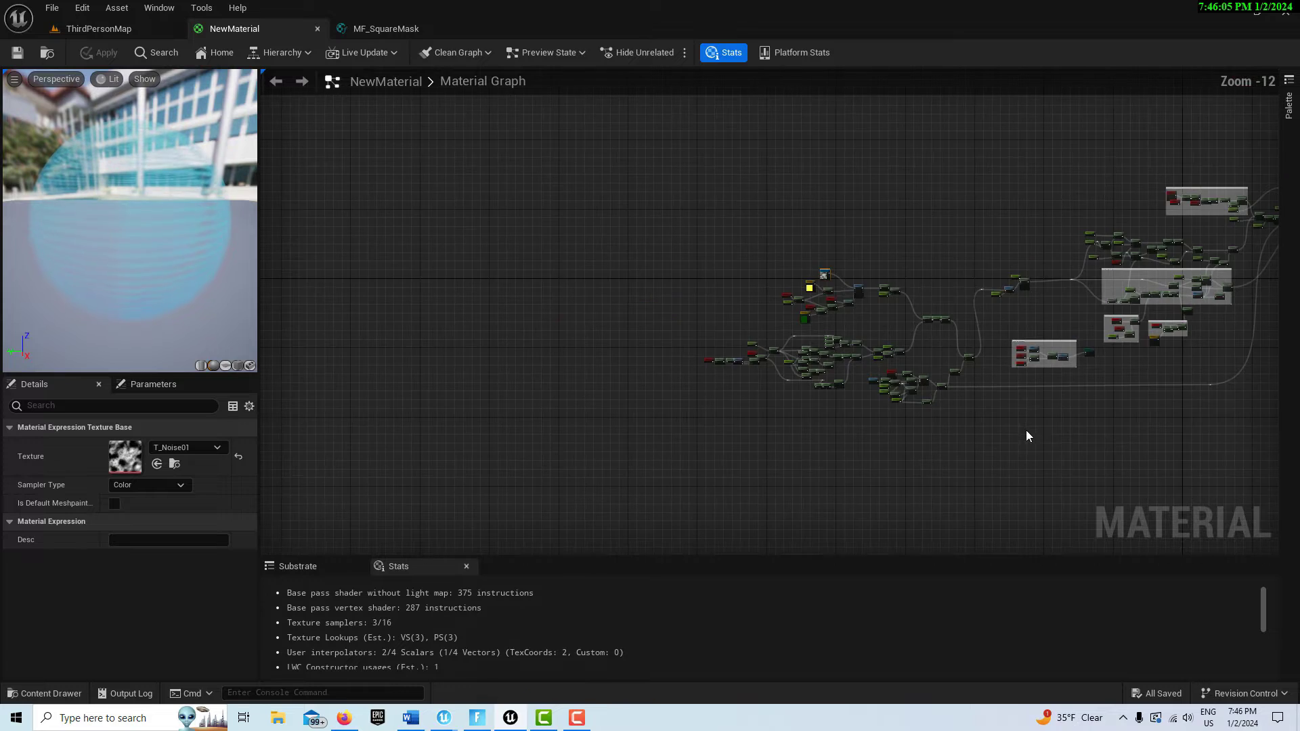
scroll(1092, 444, up, 4)
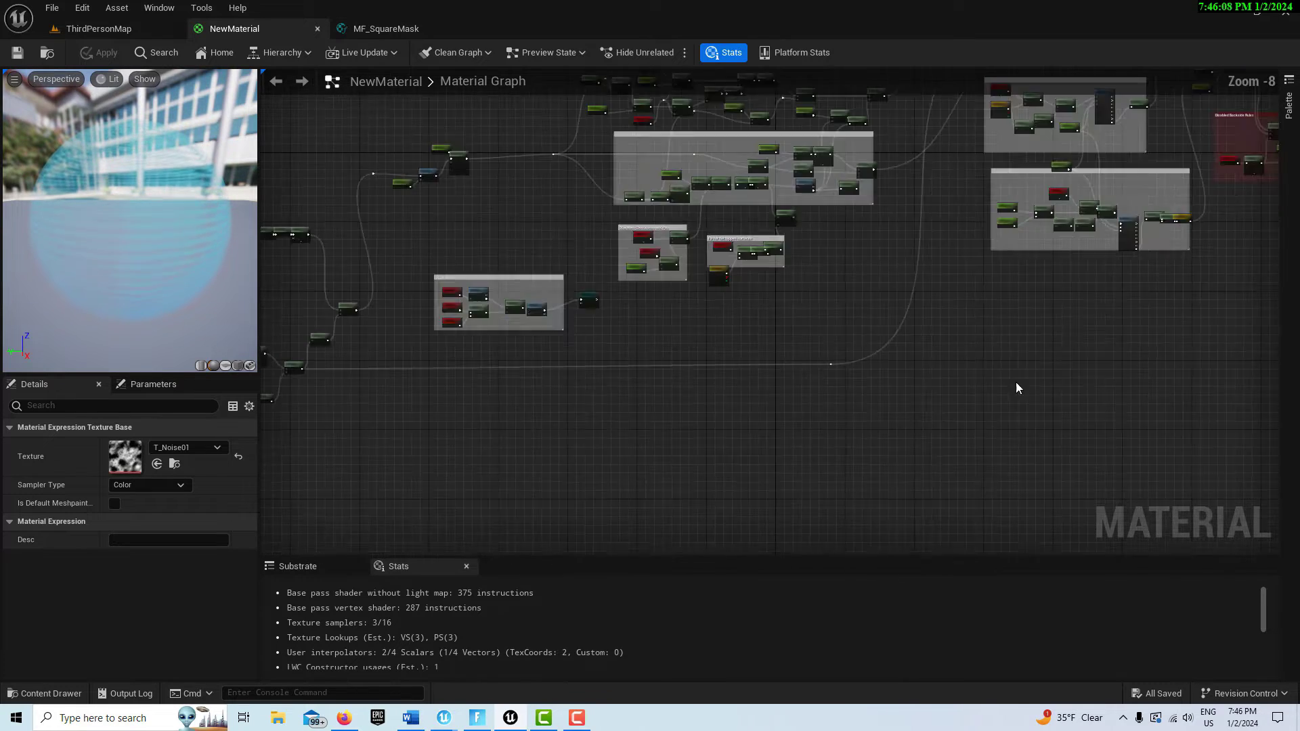
right_drag(1016, 388, 1287, 464)
scroll(674, 433, up, 3)
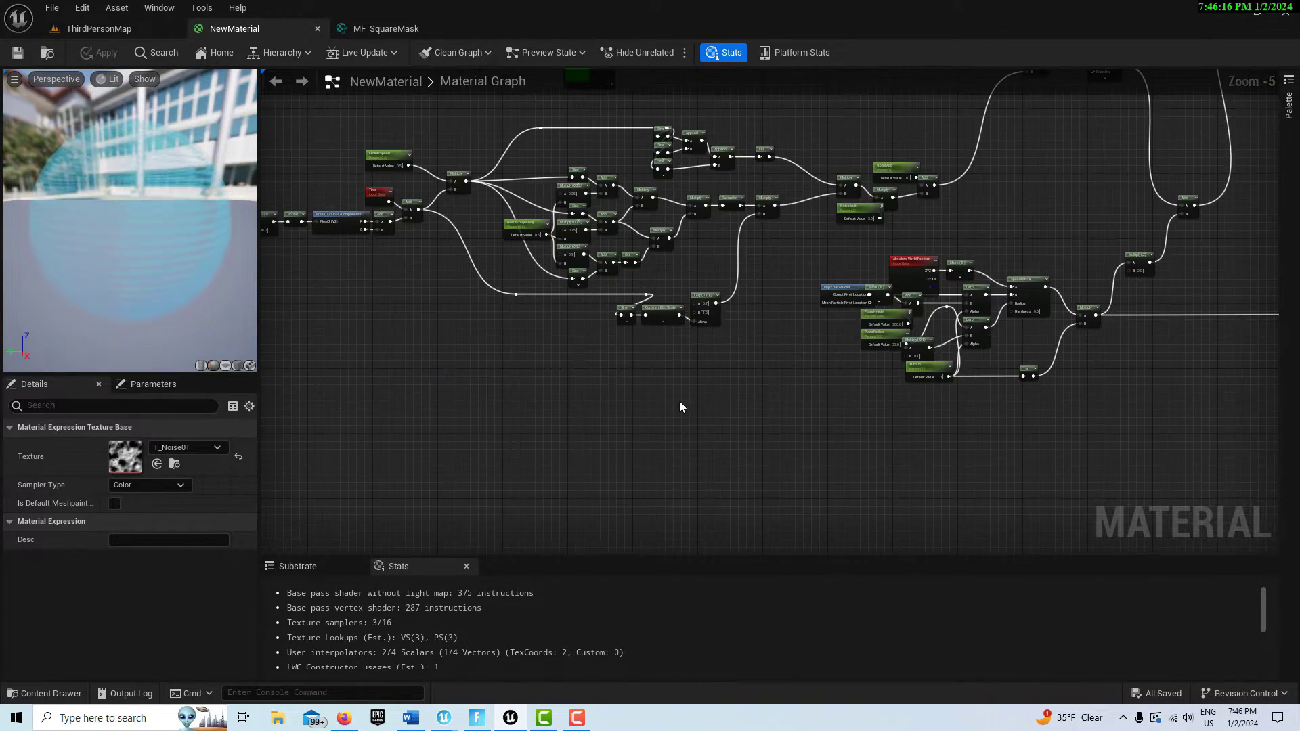
scroll(680, 402, up, 3)
right_drag(673, 393, 987, 517)
scroll(854, 461, down, 2)
right_drag(793, 485, 955, 461)
View the node palette, then browse the remaining nodes, comment boxes and left-hand nodes.
right_click(631, 393)
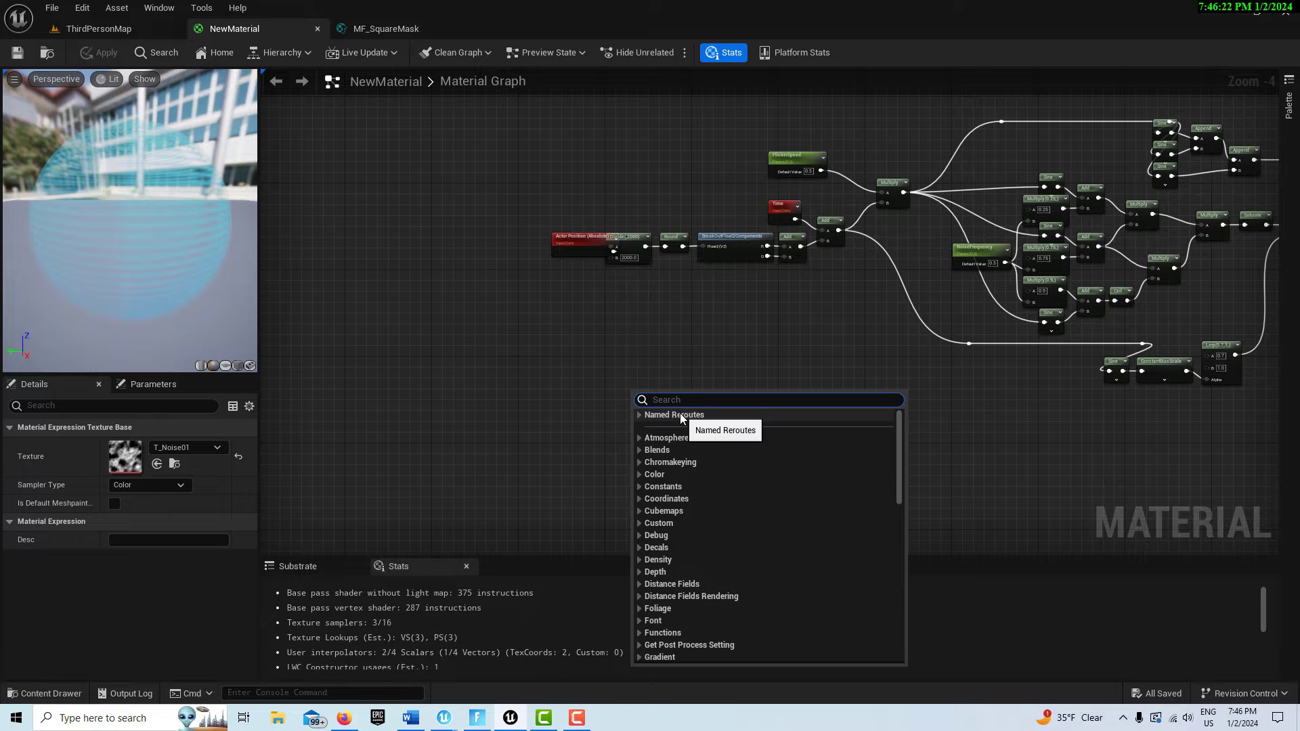
click(547, 416)
scroll(738, 426, down, 2)
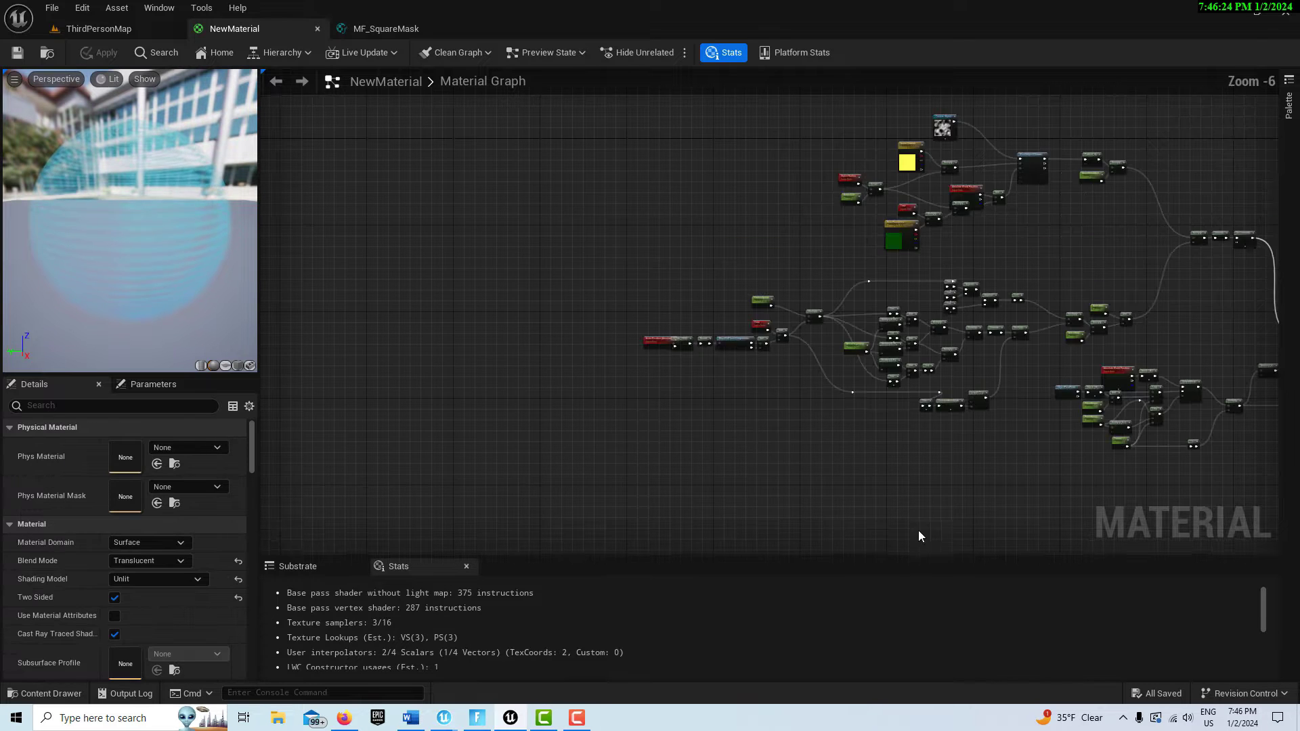
mouse_move(918, 530)
right_down()
mouse_move(810, 505)
mouse_move(582, 508)
right_up()
scroll(1104, 479, down, 2)
mouse_move(967, 430)
right_down()
mouse_move(1104, 479)
mouse_move(503, 524)
mouse_move(802, 525)
mouse_move(774, 531)
mouse_move(668, 499)
mouse_move(696, 520)
mouse_move(600, 519)
right_up()
scroll(875, 491, down, 2)
scroll(964, 428, up, 2)
scroll(962, 437, up, 3)
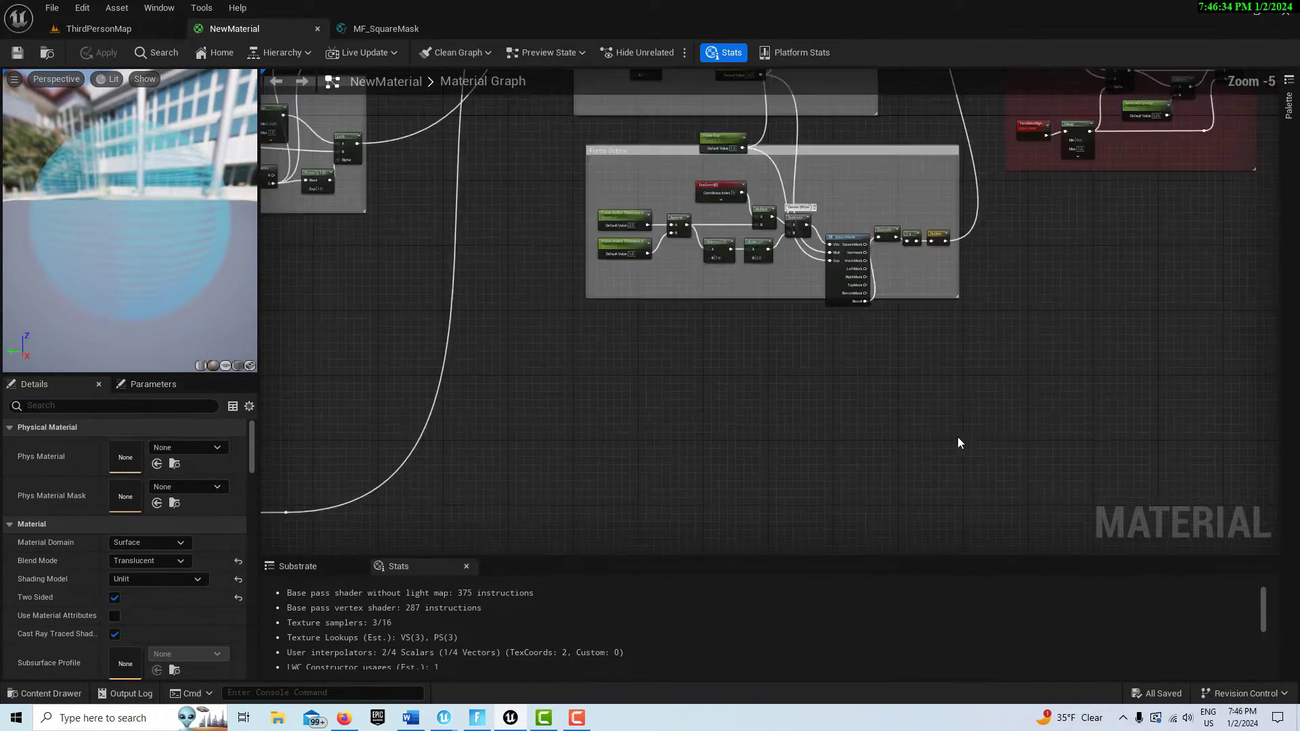
scroll(957, 441, down, 4)
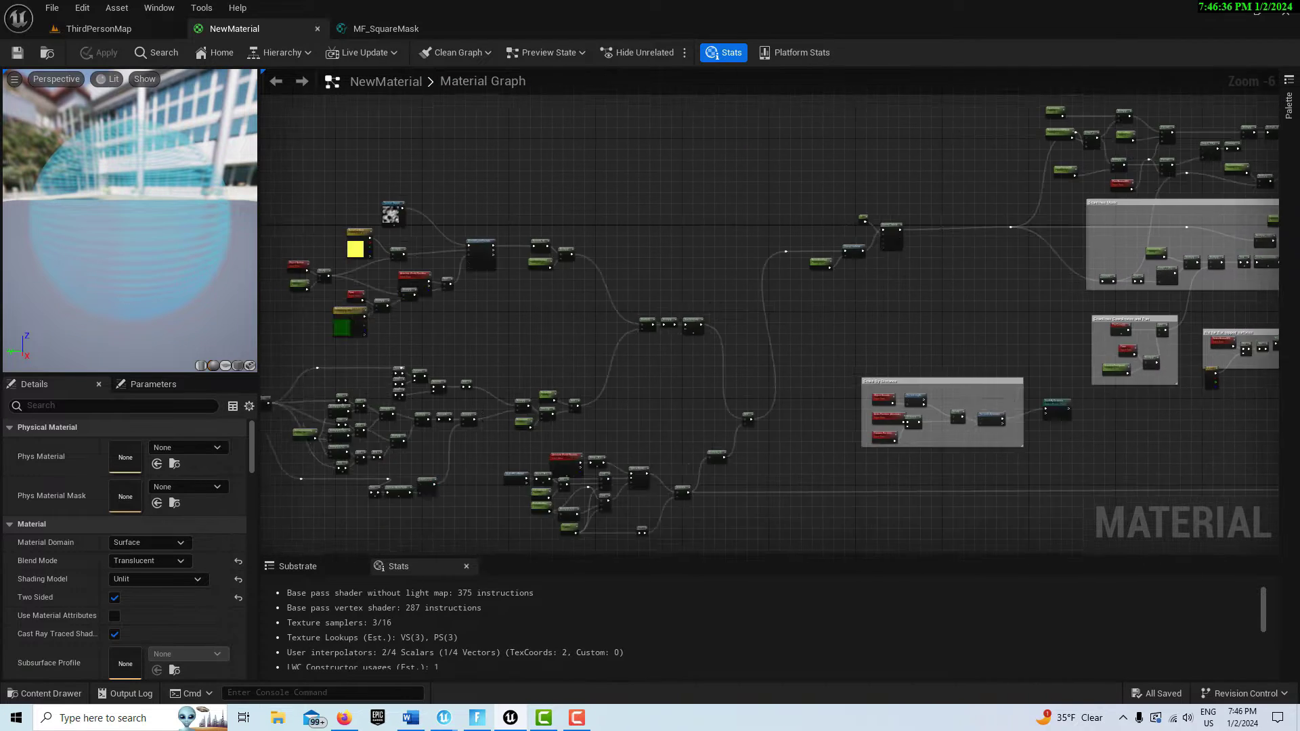
right_drag(901, 460, 1212, 370)
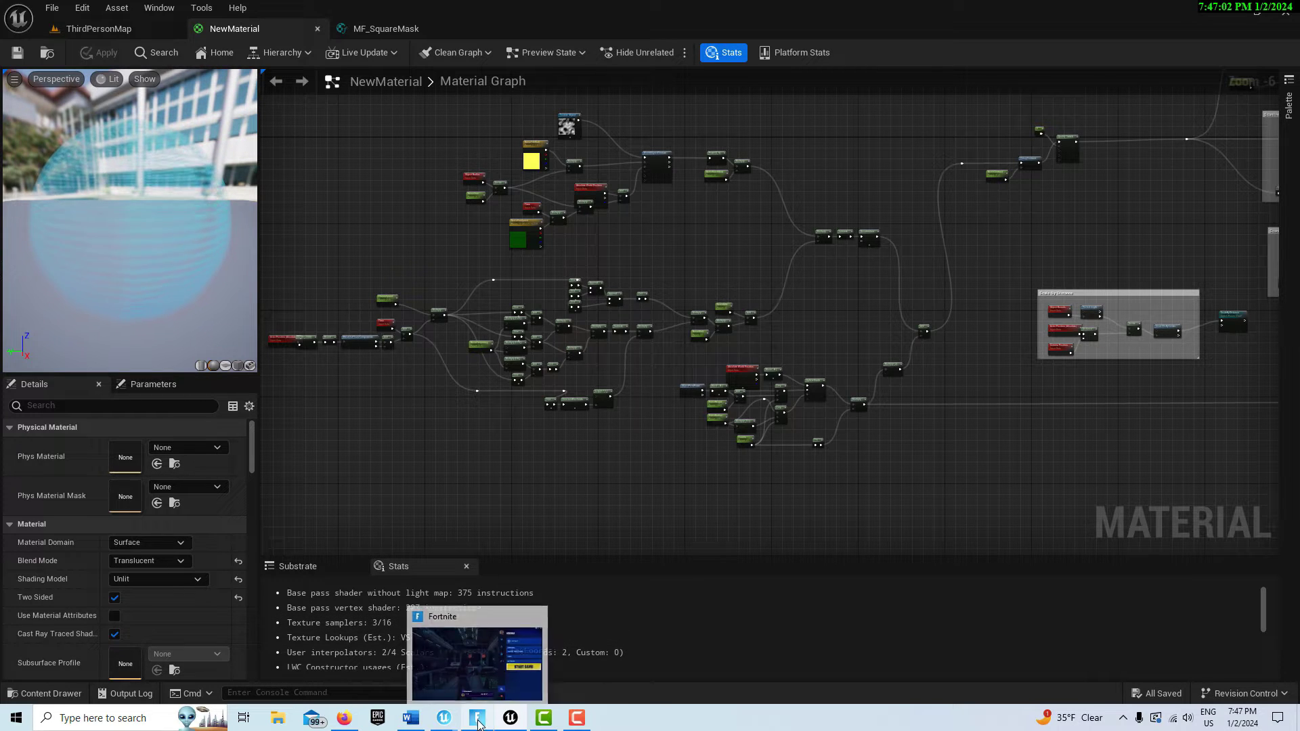
In Unreal Editor for Fortnite, create a Verse - Detonation project, discarding unsaved assets.
mouse_move(446, 718)
click(495, 641)
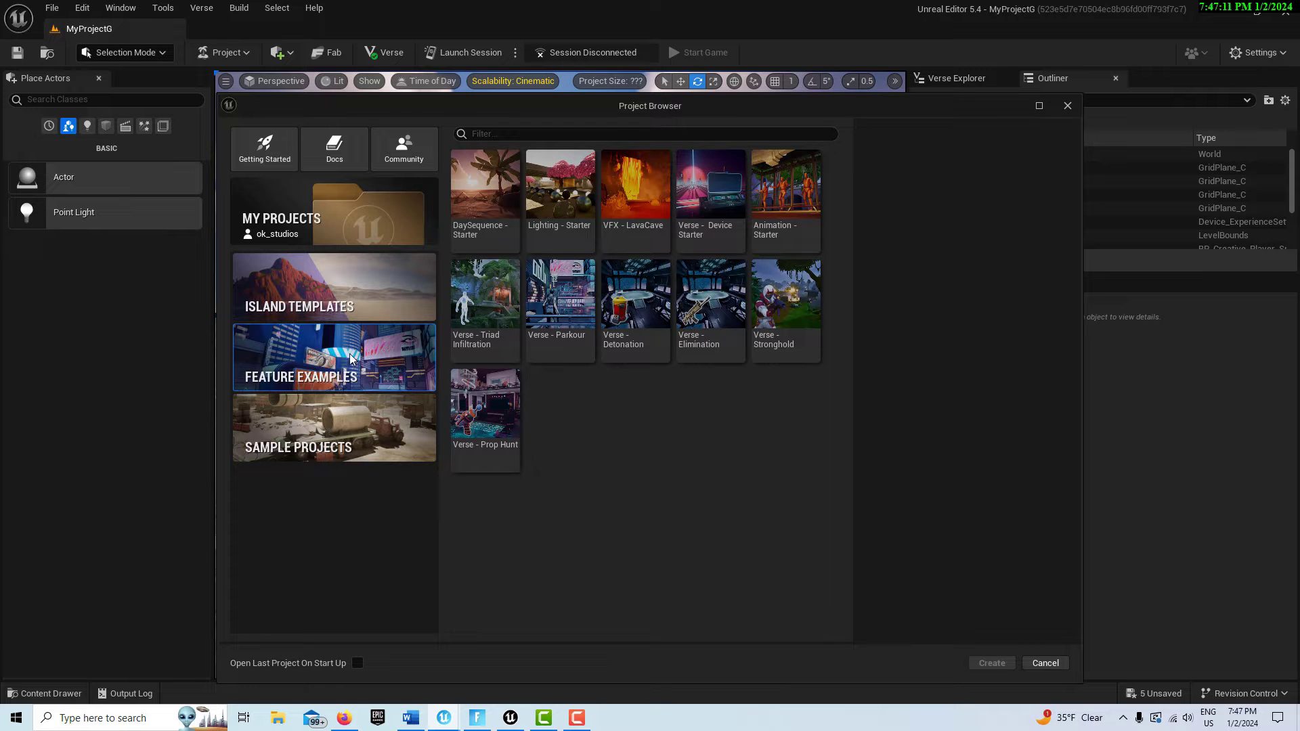
click(650, 318)
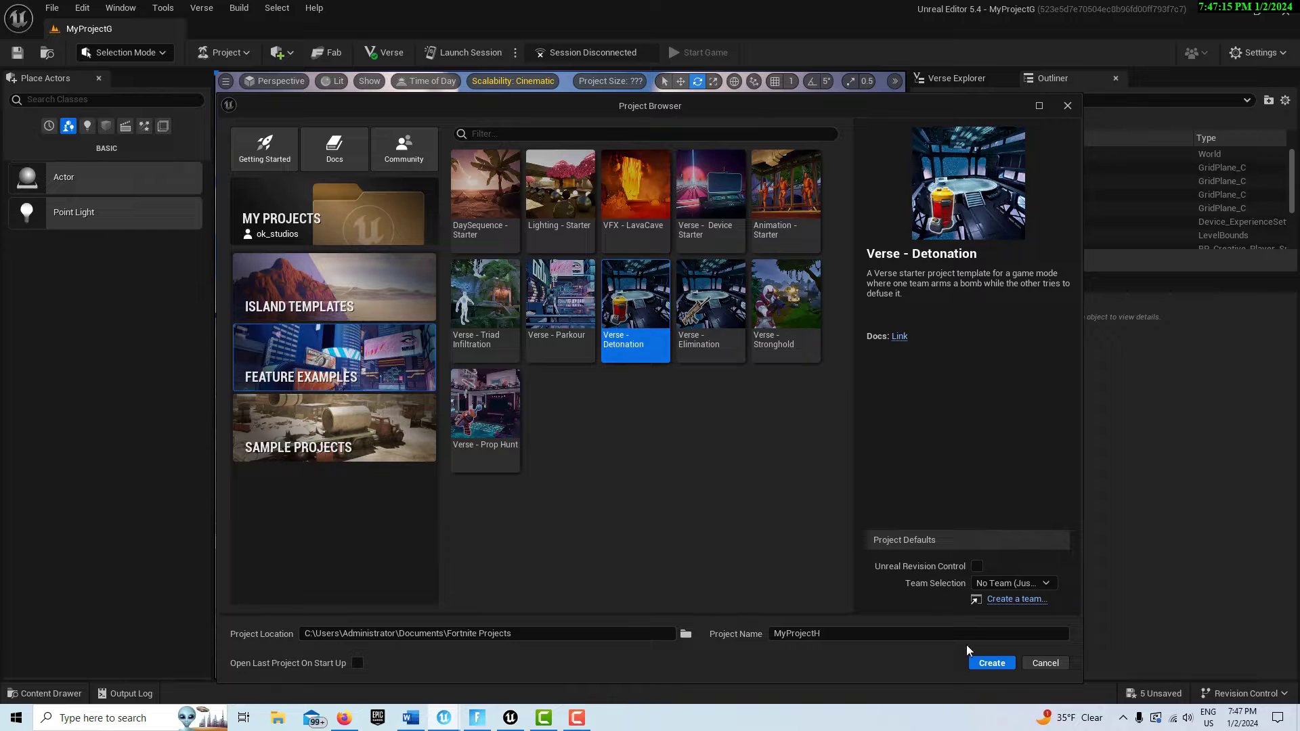
click(993, 663)
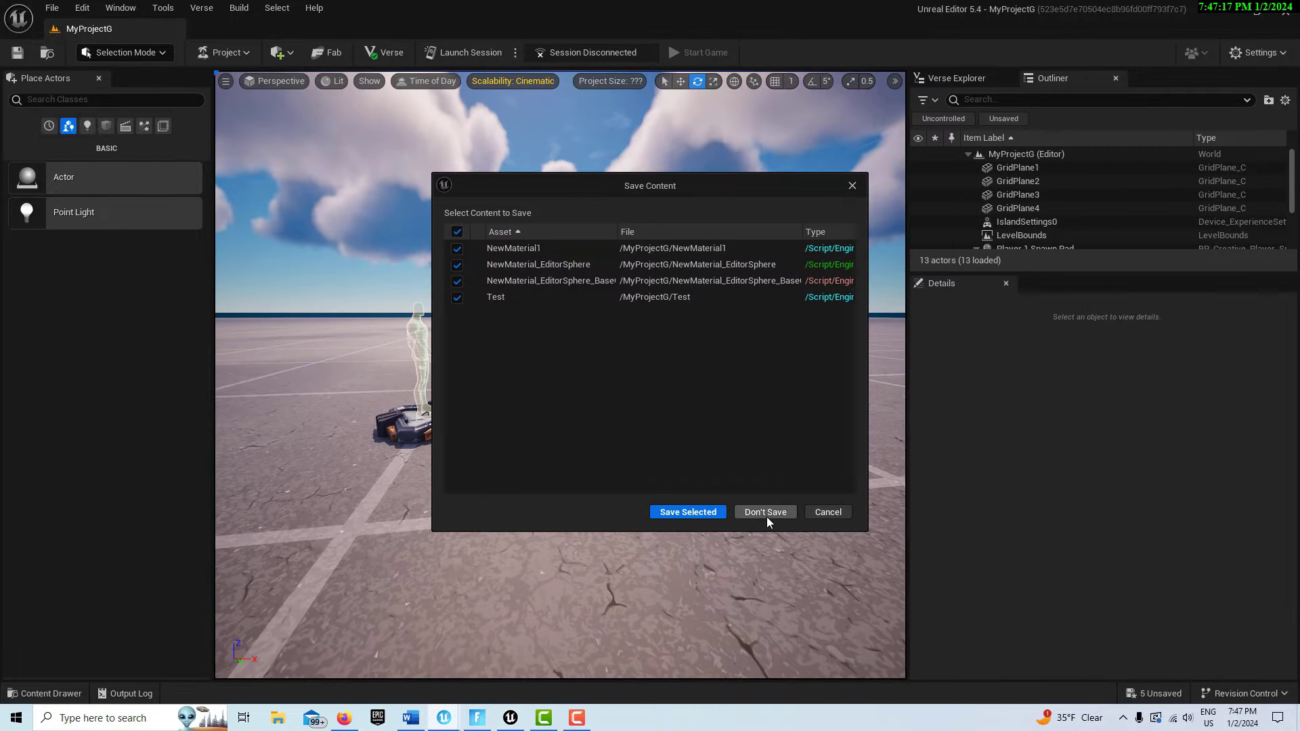
click(766, 514)
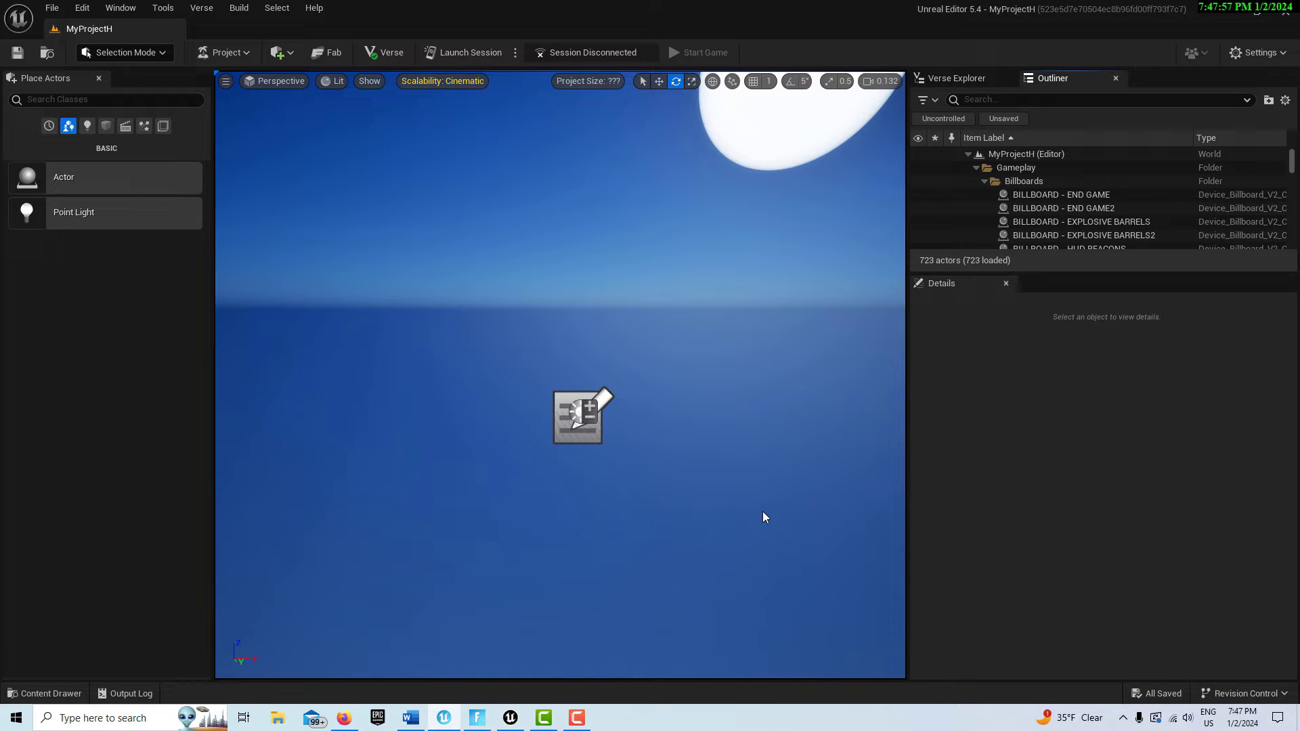
Fly the viewport camera past the nebula structure to the blue scan-line hologram panel.
scroll(705, 426, down, 4)
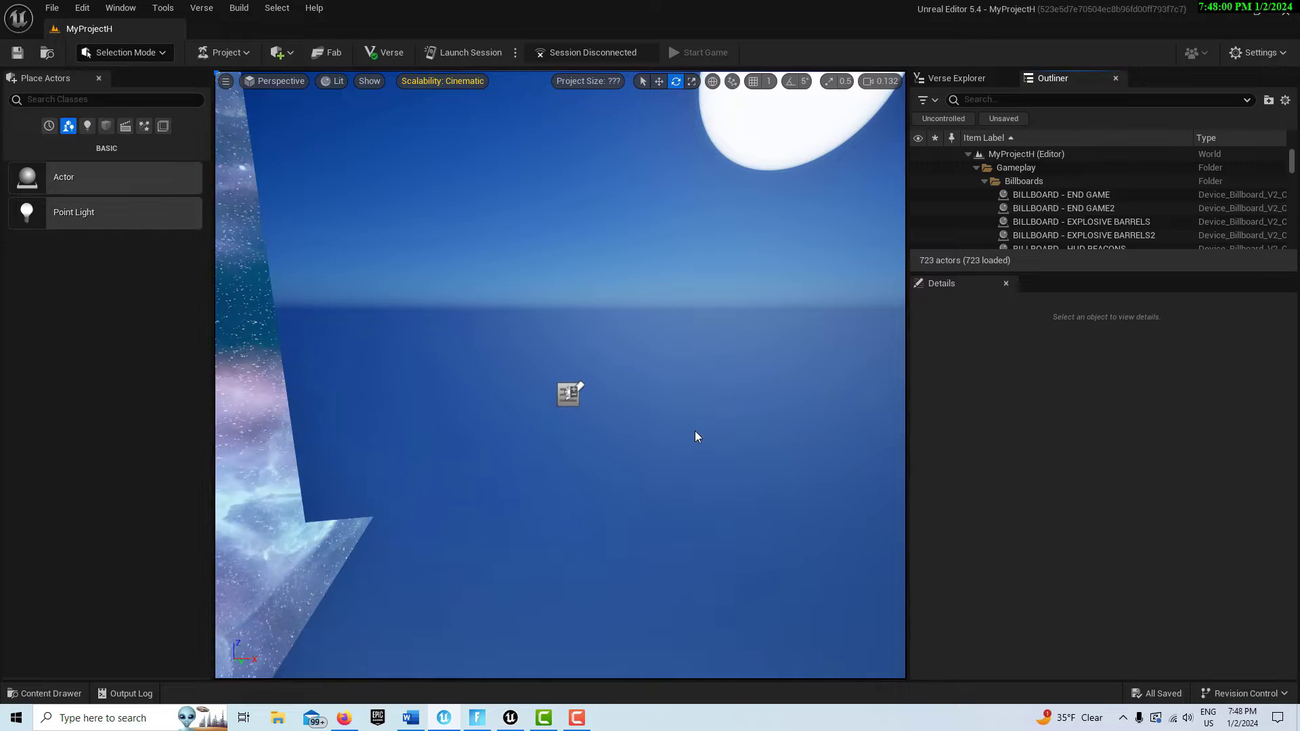
right_drag(696, 433, 696, 434)
right_drag(779, 434, 779, 434)
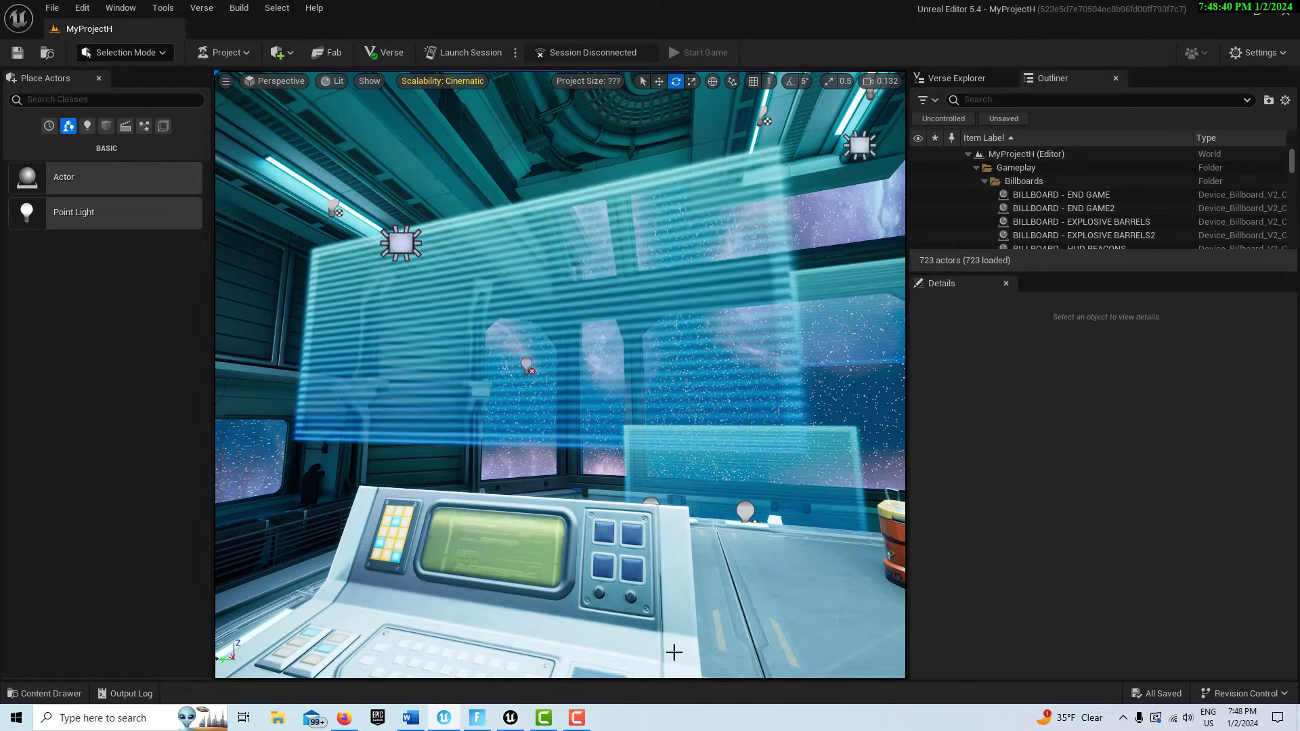
Back in Unreal Engine, create a new Third Person project from the ThirdPersonMap editor.
click(510, 718)
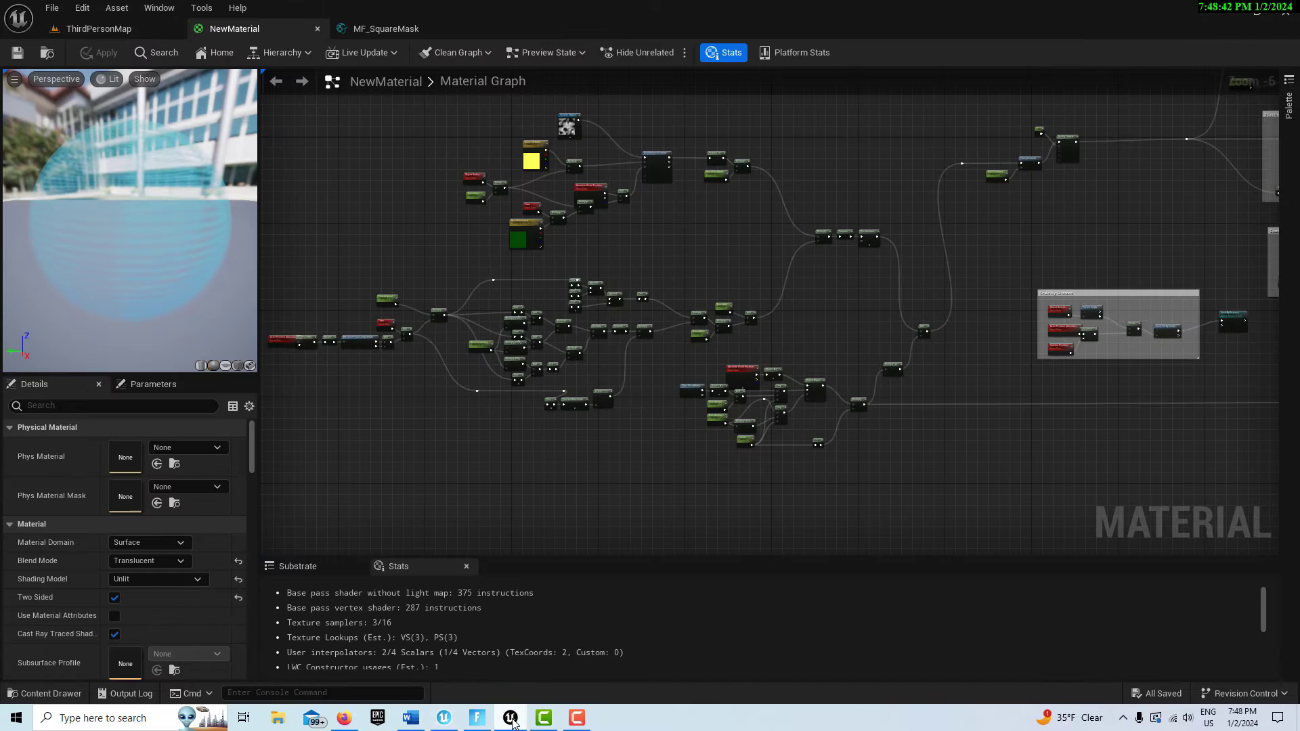
click(51, 8)
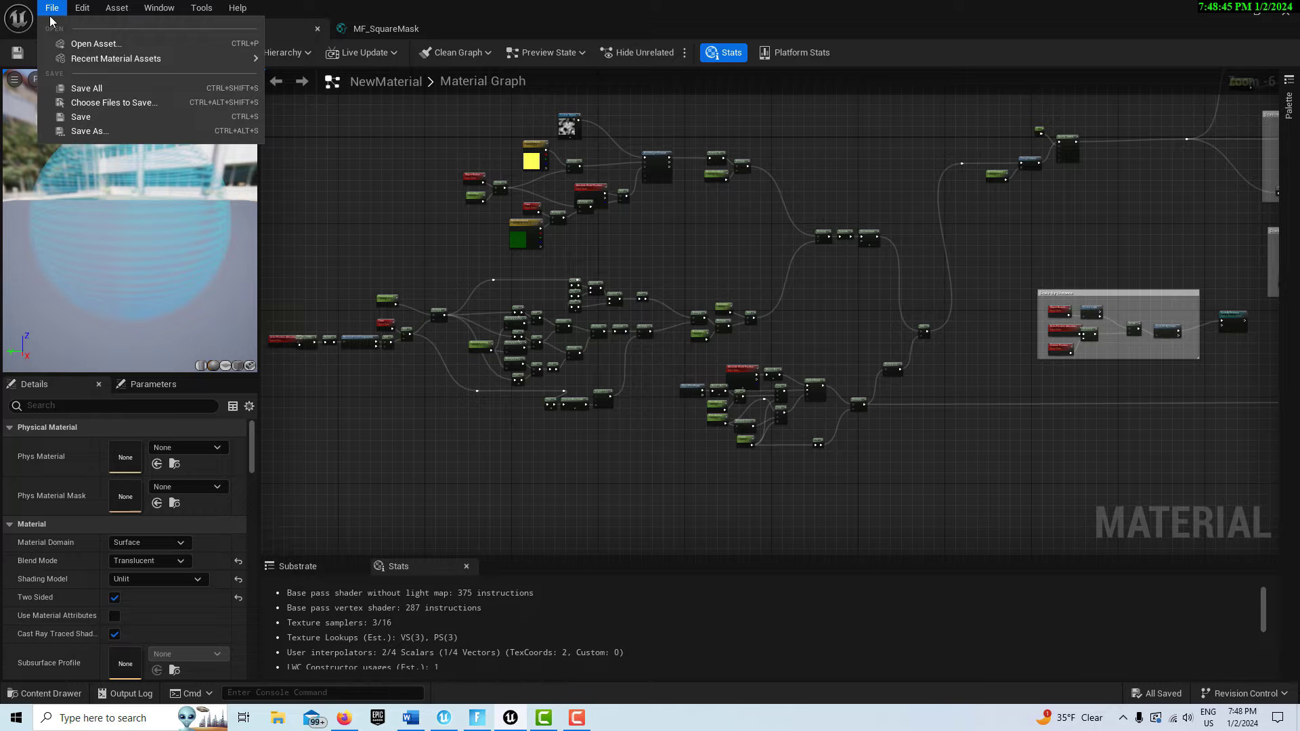
click(52, 7)
click(95, 28)
click(52, 8)
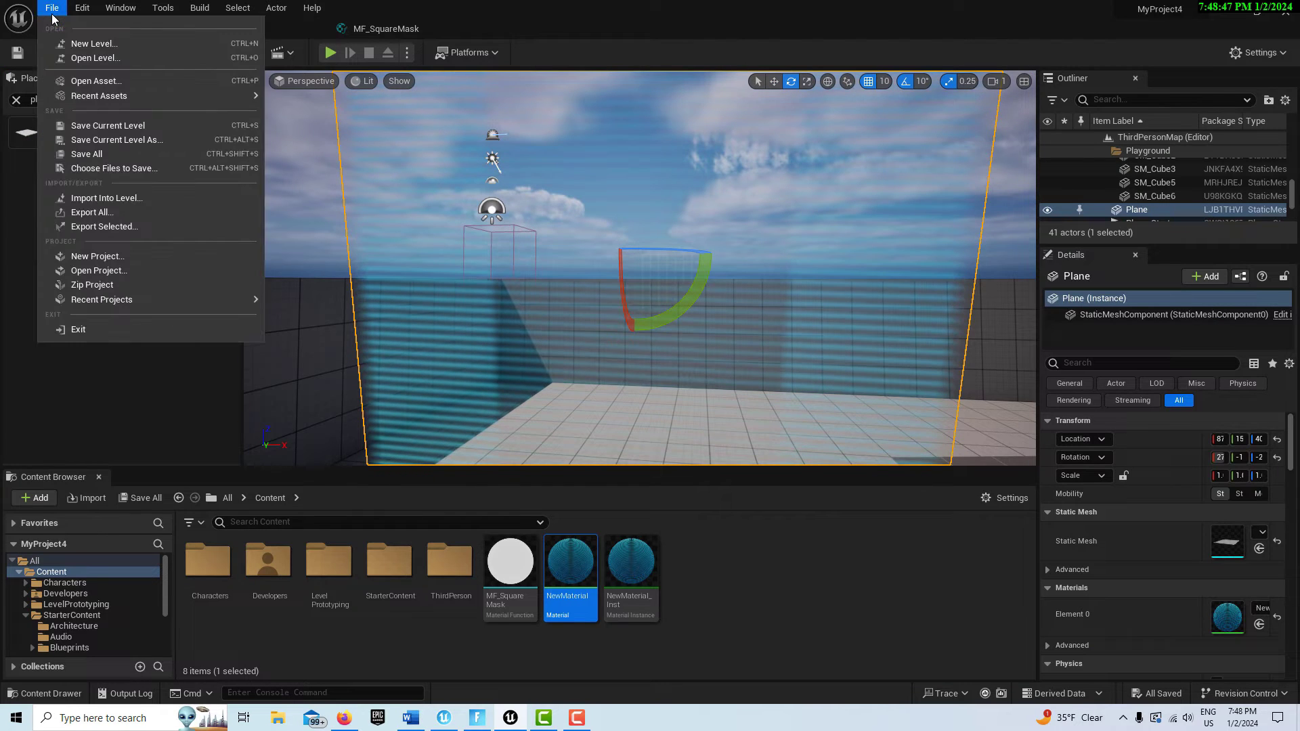
click(111, 259)
click(650, 150)
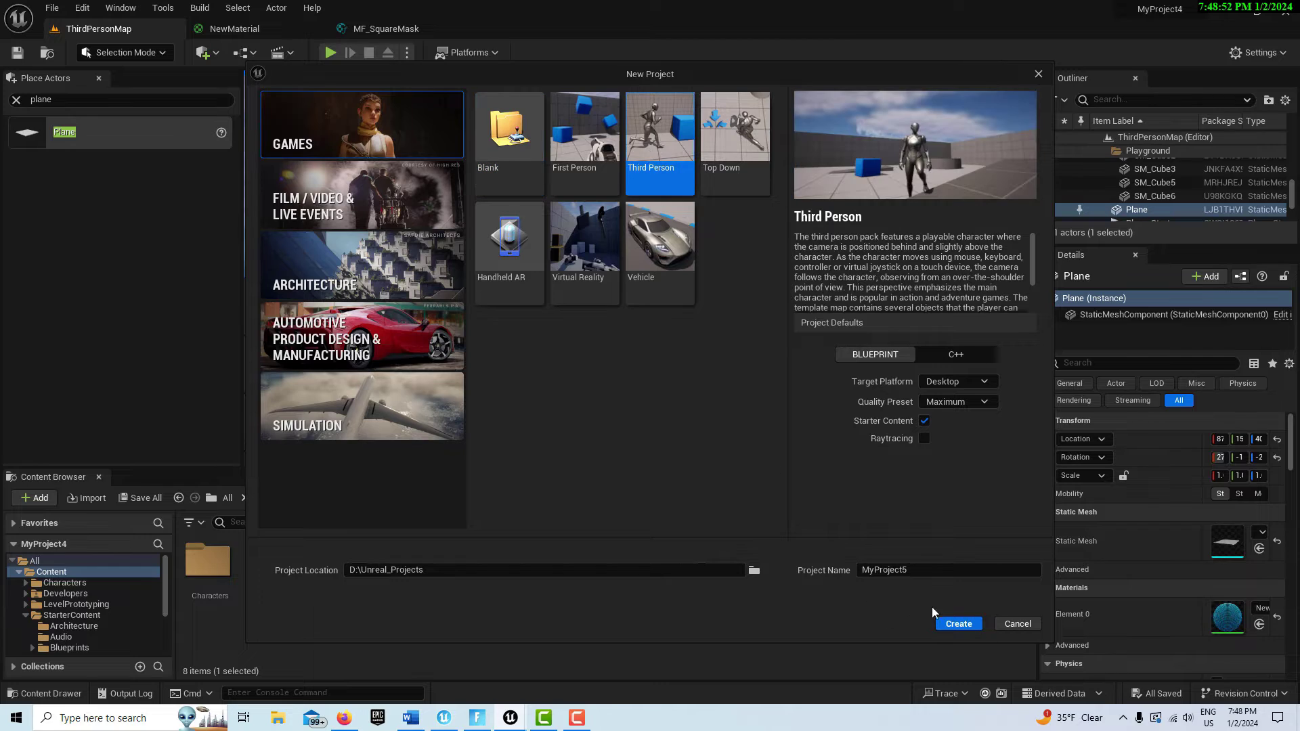
click(958, 624)
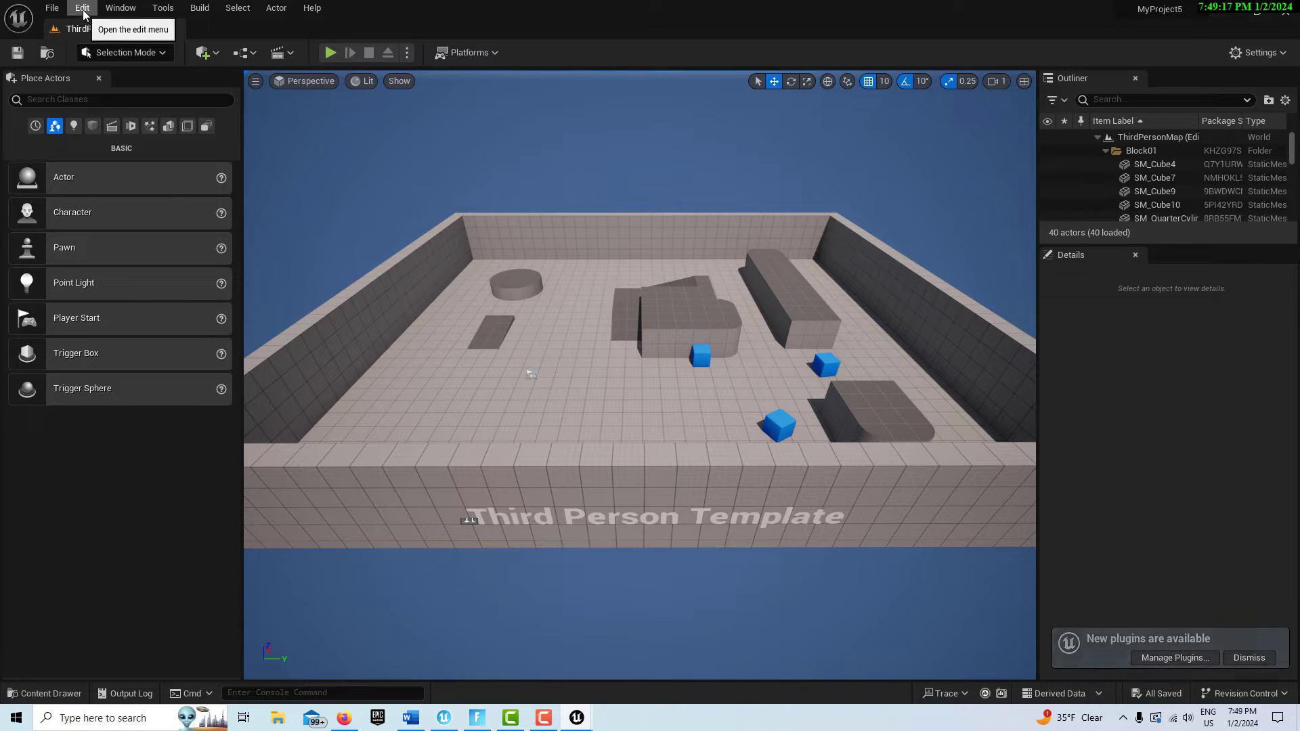
Dock a content browser into the layout and show the top-level Content folder.
click(103, 9)
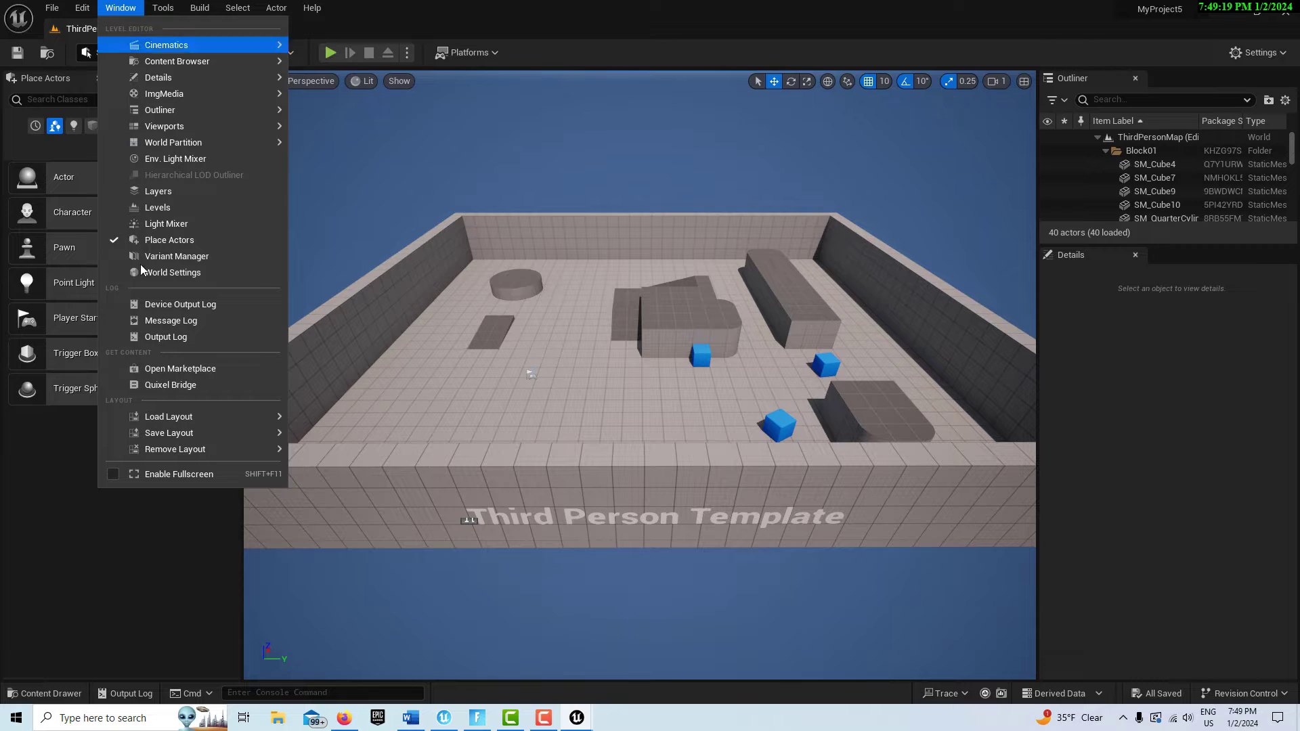
mouse_move(206, 416)
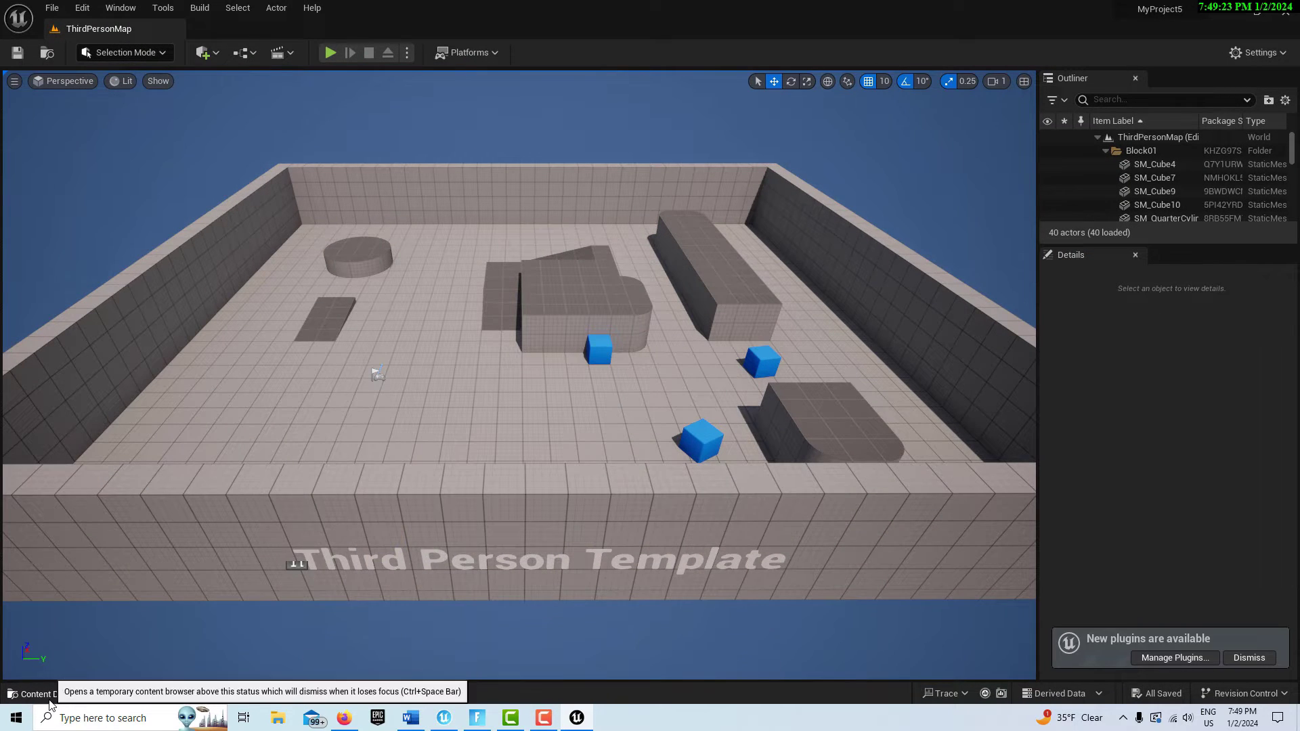
click(45, 693)
click(1188, 437)
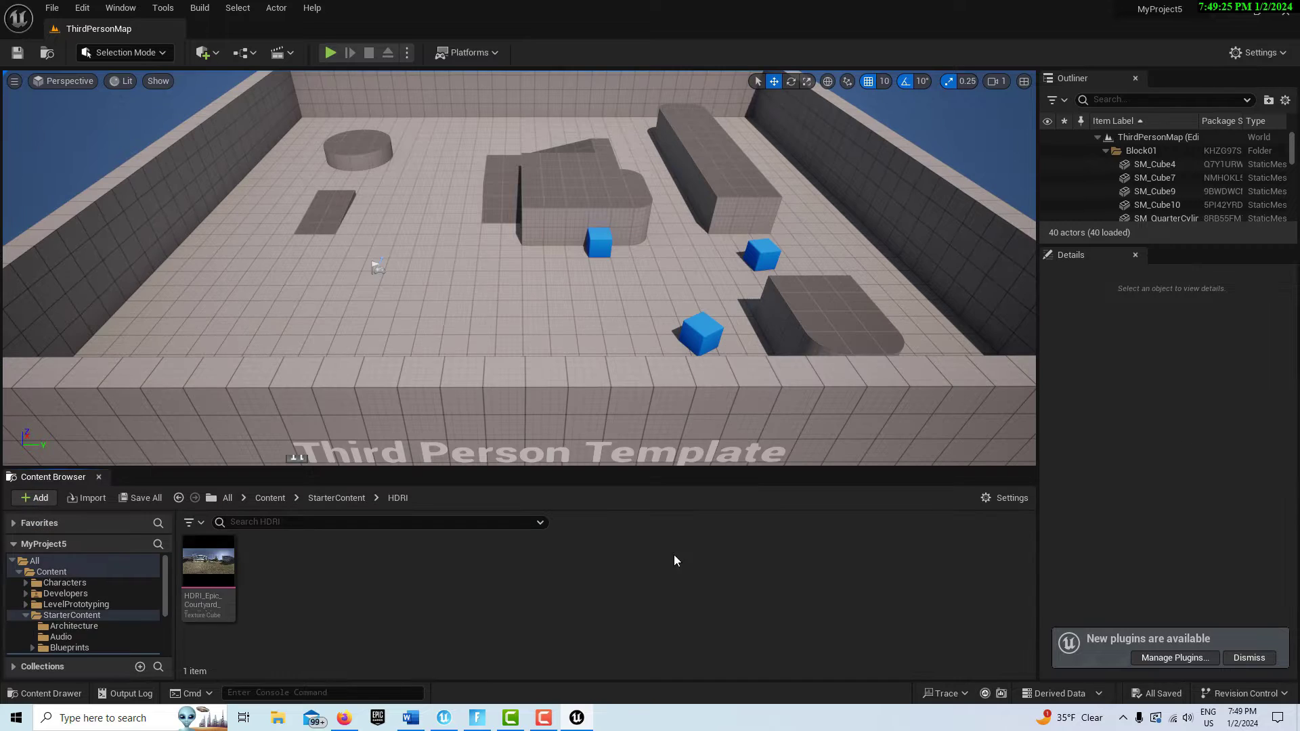
click(61, 573)
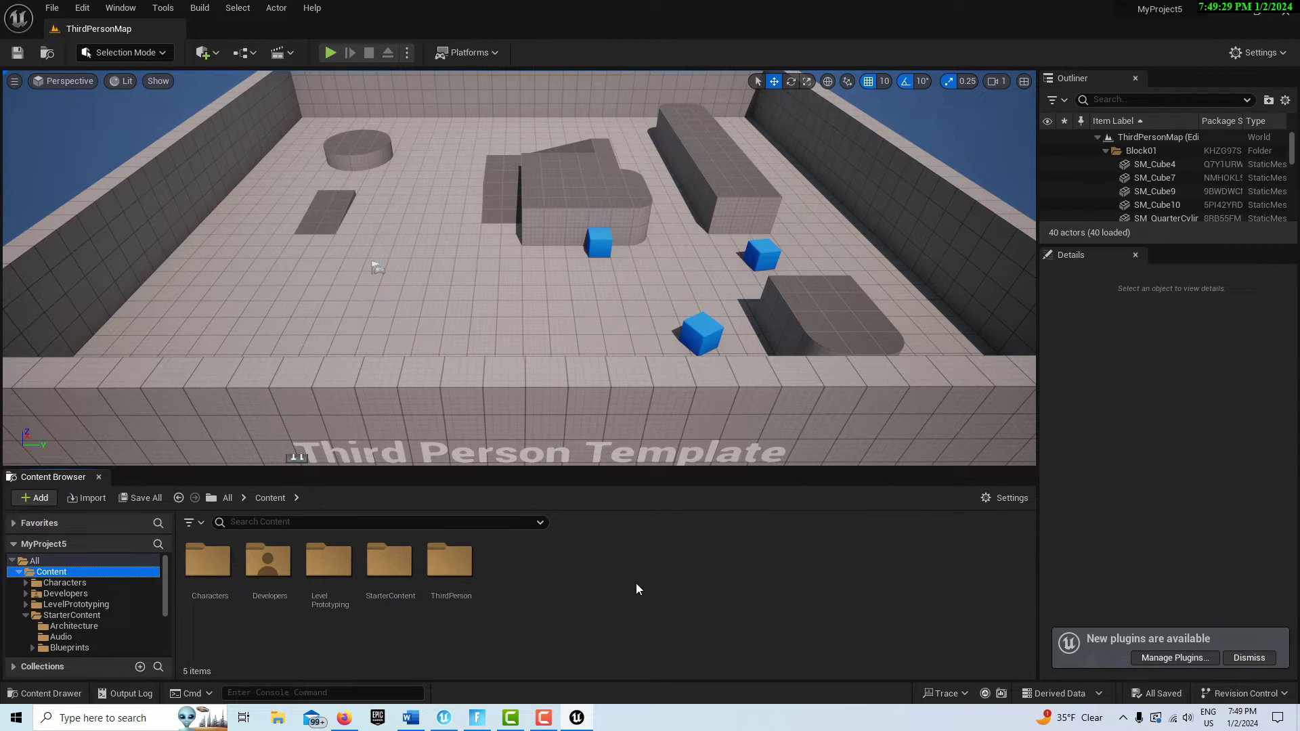
Create a material named NewMaterial in Content and open it for editing.
right_click(602, 569)
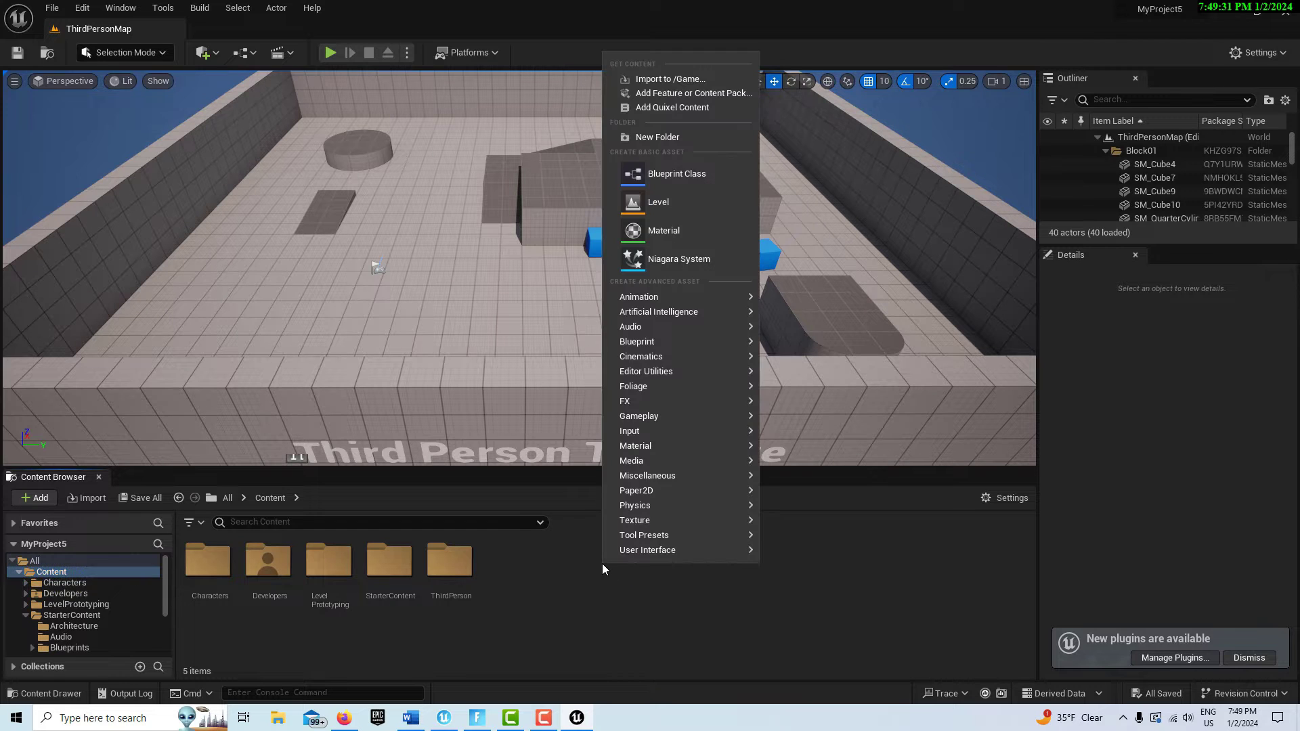
mouse_move(661, 444)
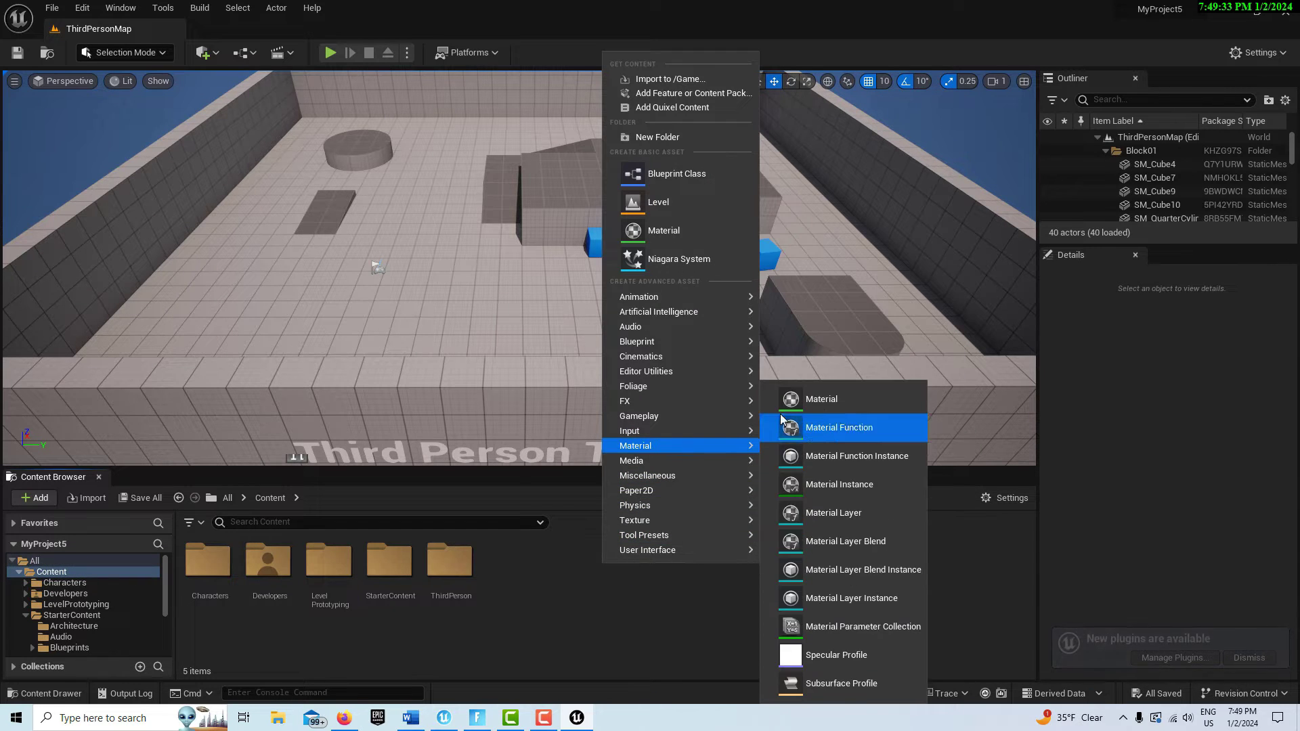
click(819, 399)
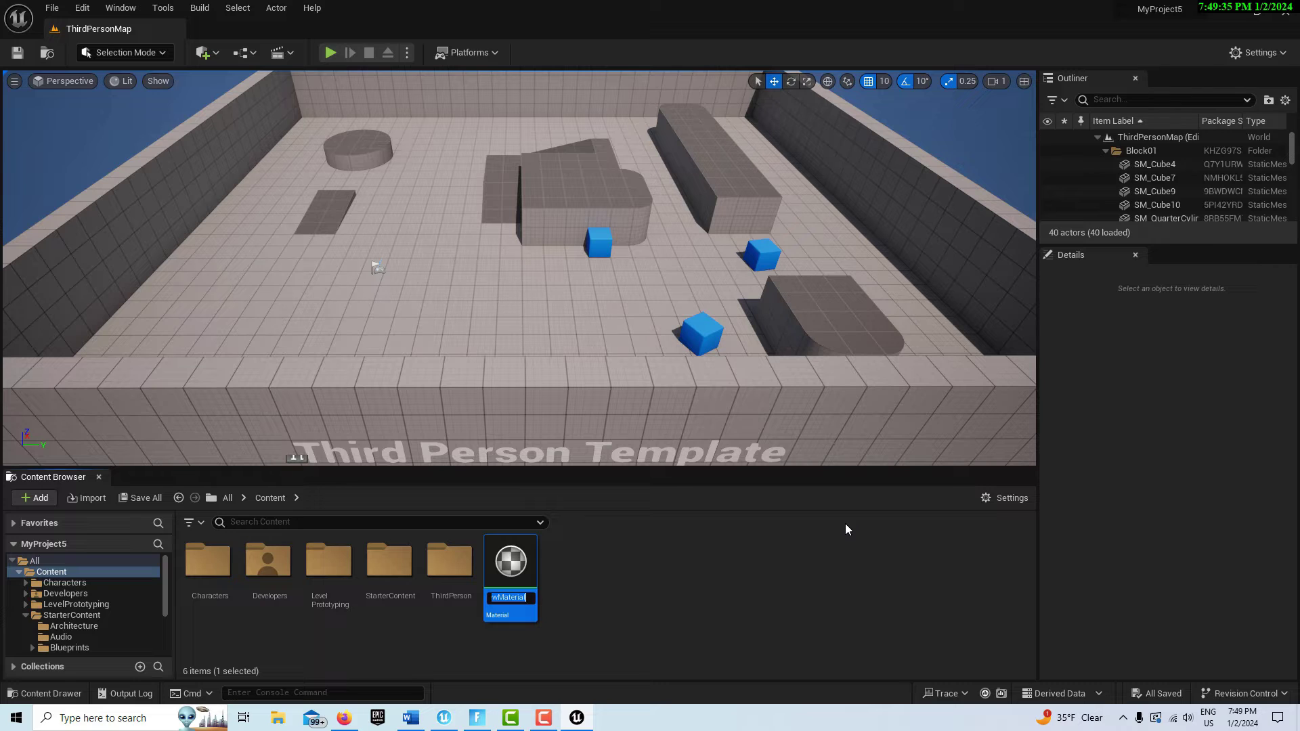
key(Return)
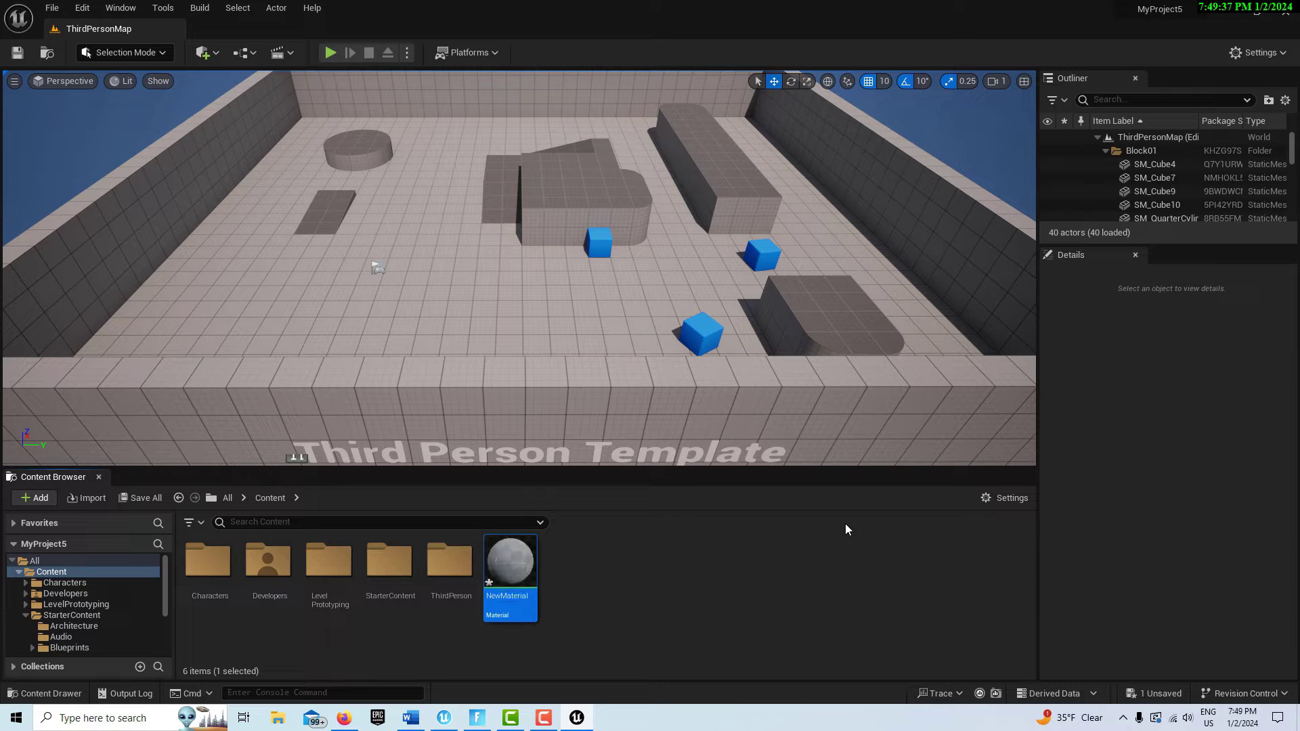
mouse_move(519, 563)
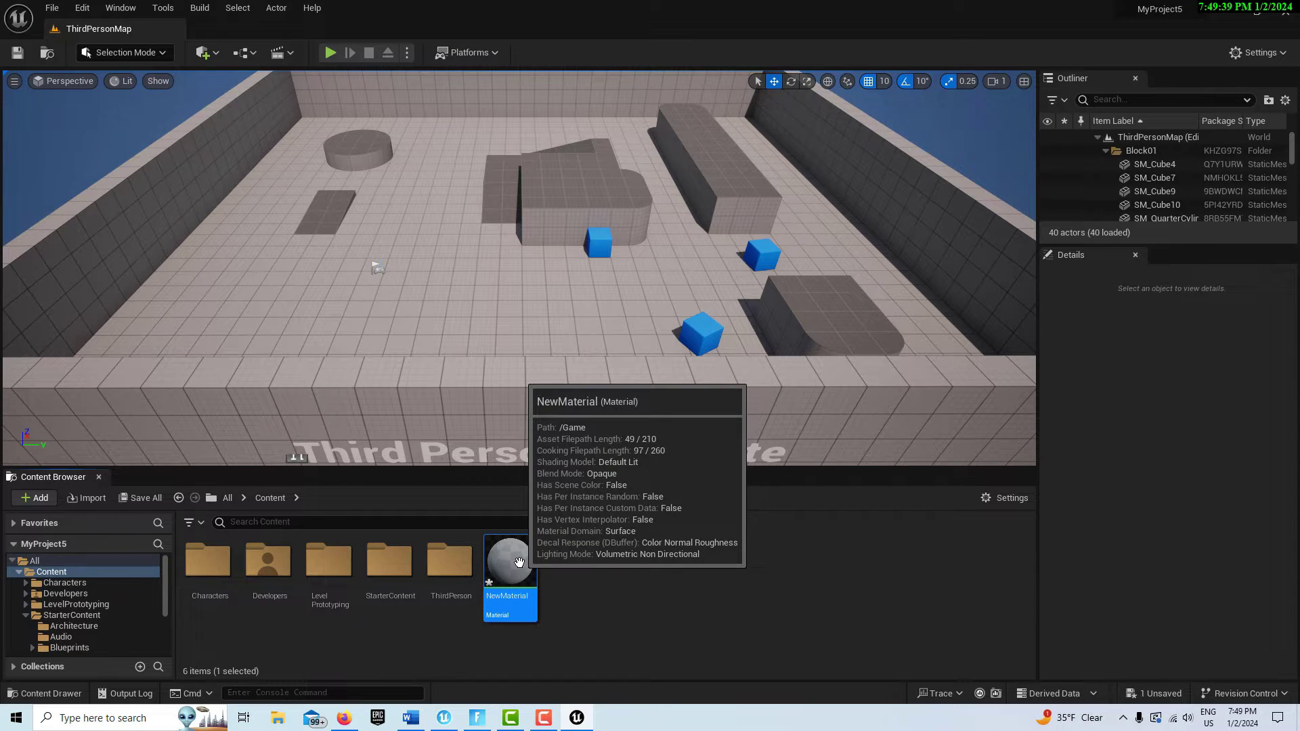
double_click(520, 562)
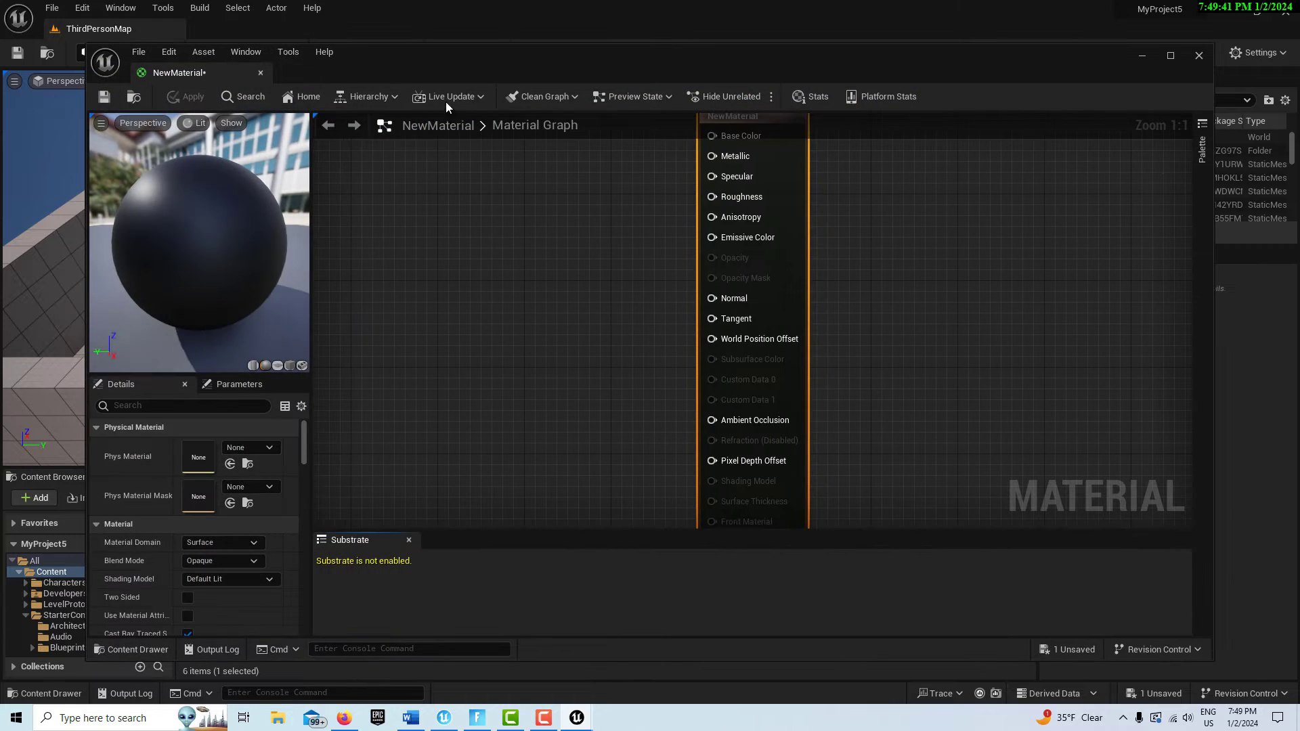
Dock the material editor beside the level and move the material result node right.
drag(244, 71, 279, 31)
scroll(853, 330, down, 4)
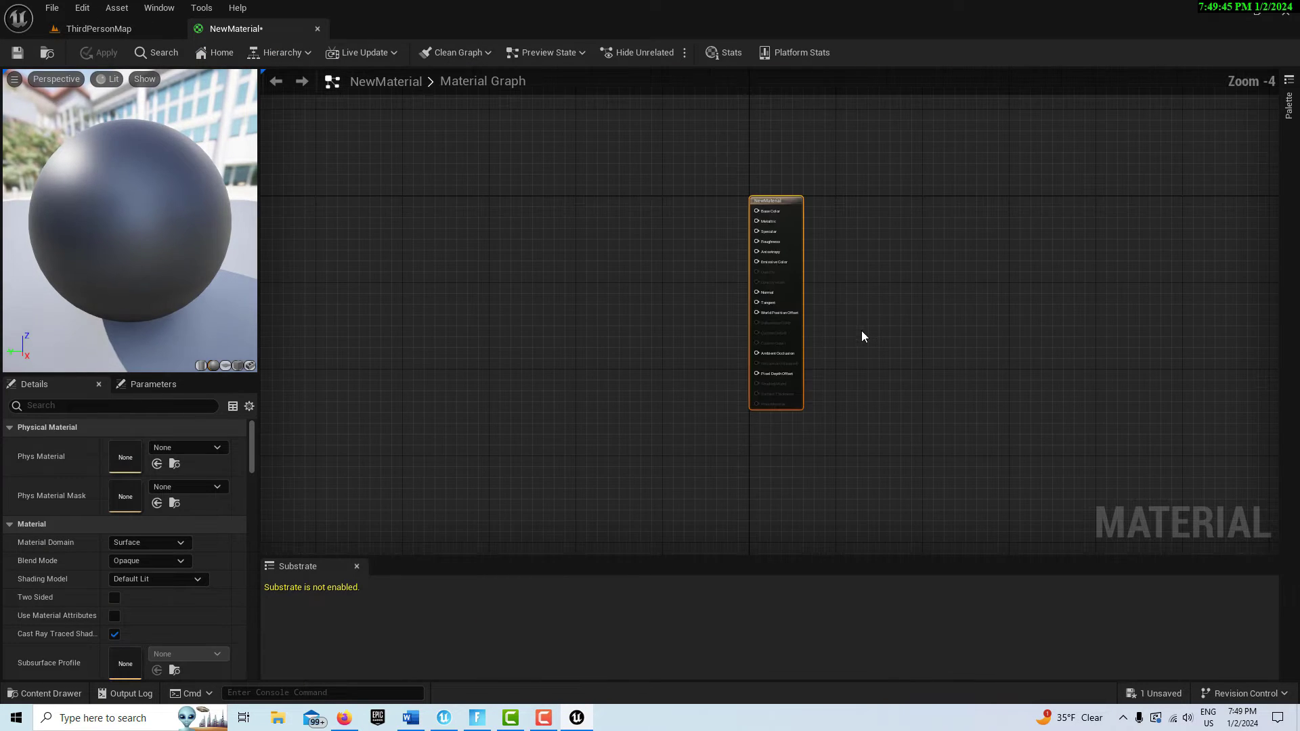
drag(783, 208, 1082, 241)
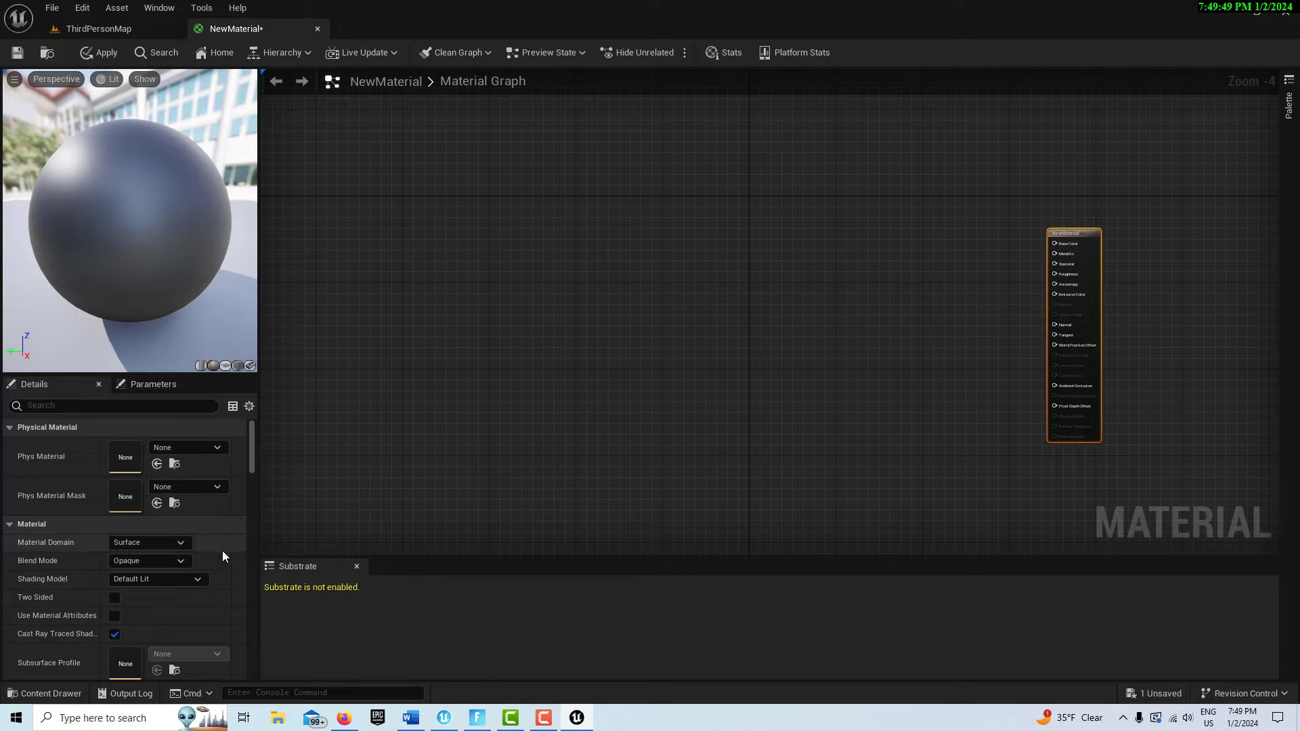
Keep Surface domain and set NewMaterial to Translucent, Unlit and Two Sided.
click(181, 544)
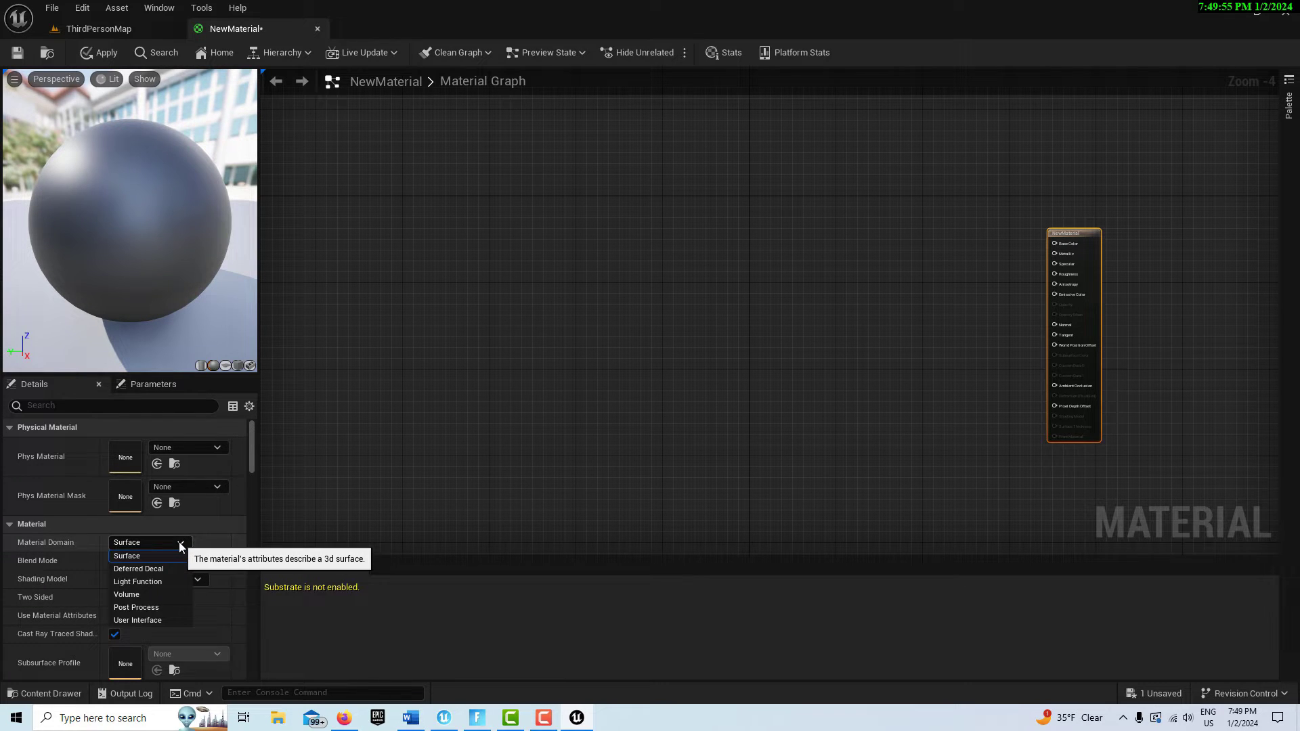
click(180, 545)
click(183, 561)
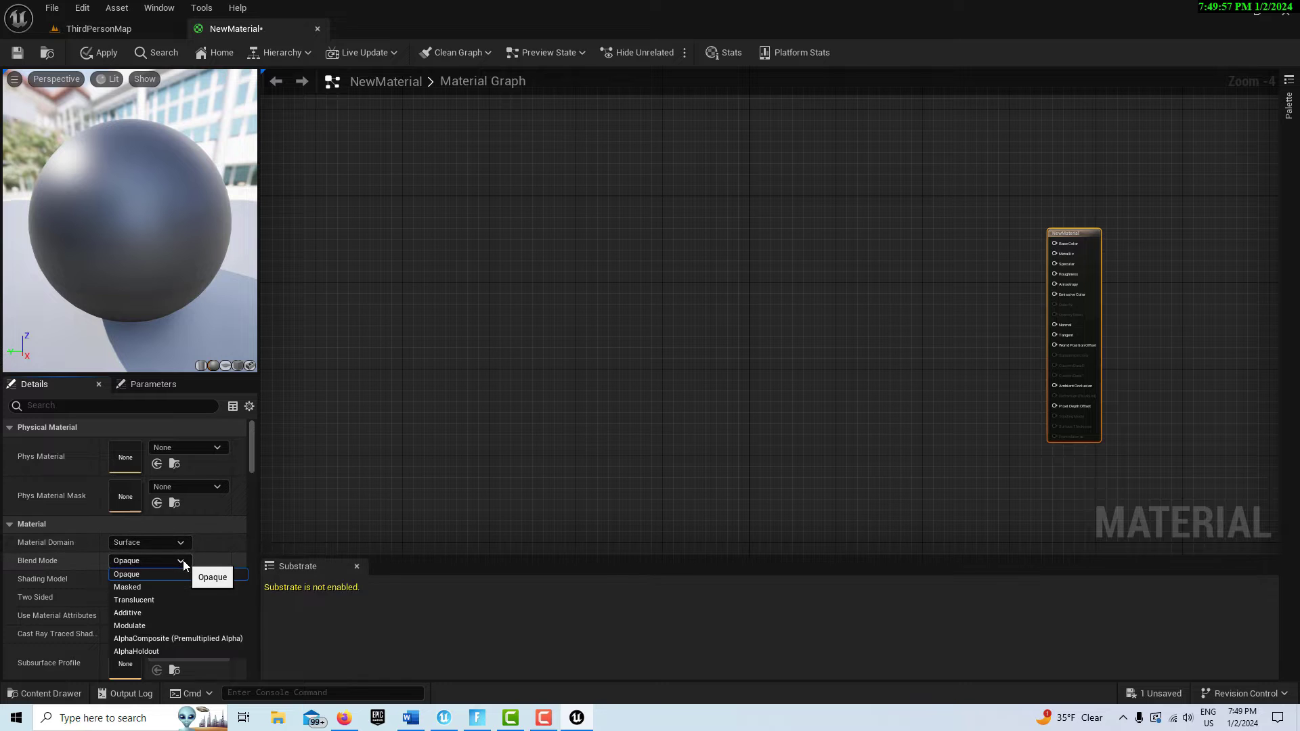
click(164, 599)
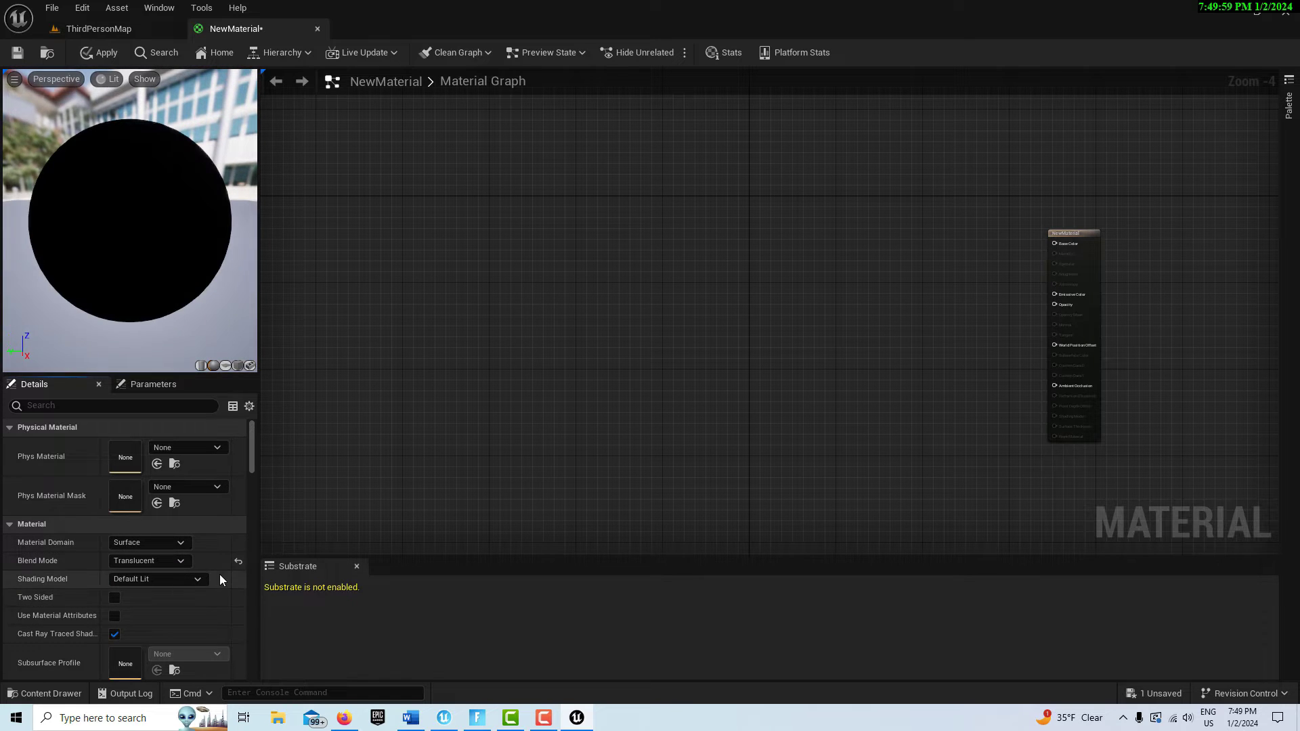
click(197, 581)
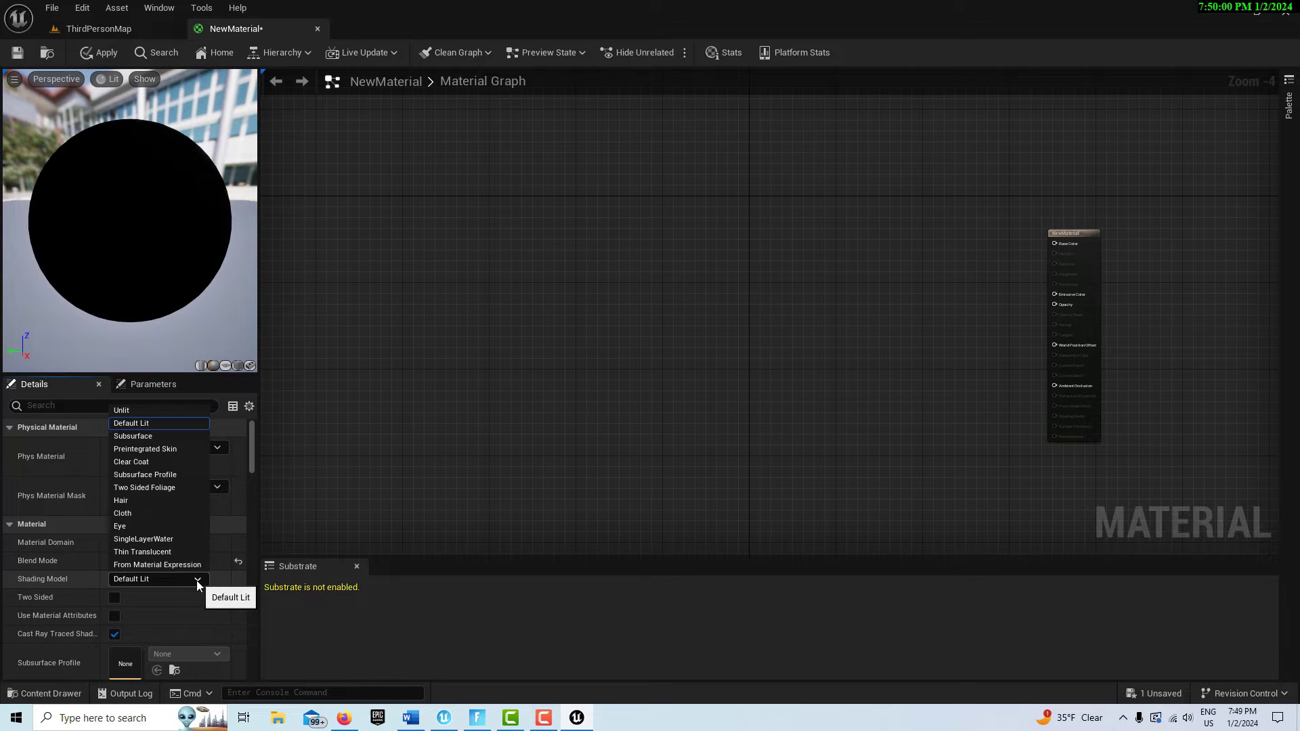
click(137, 411)
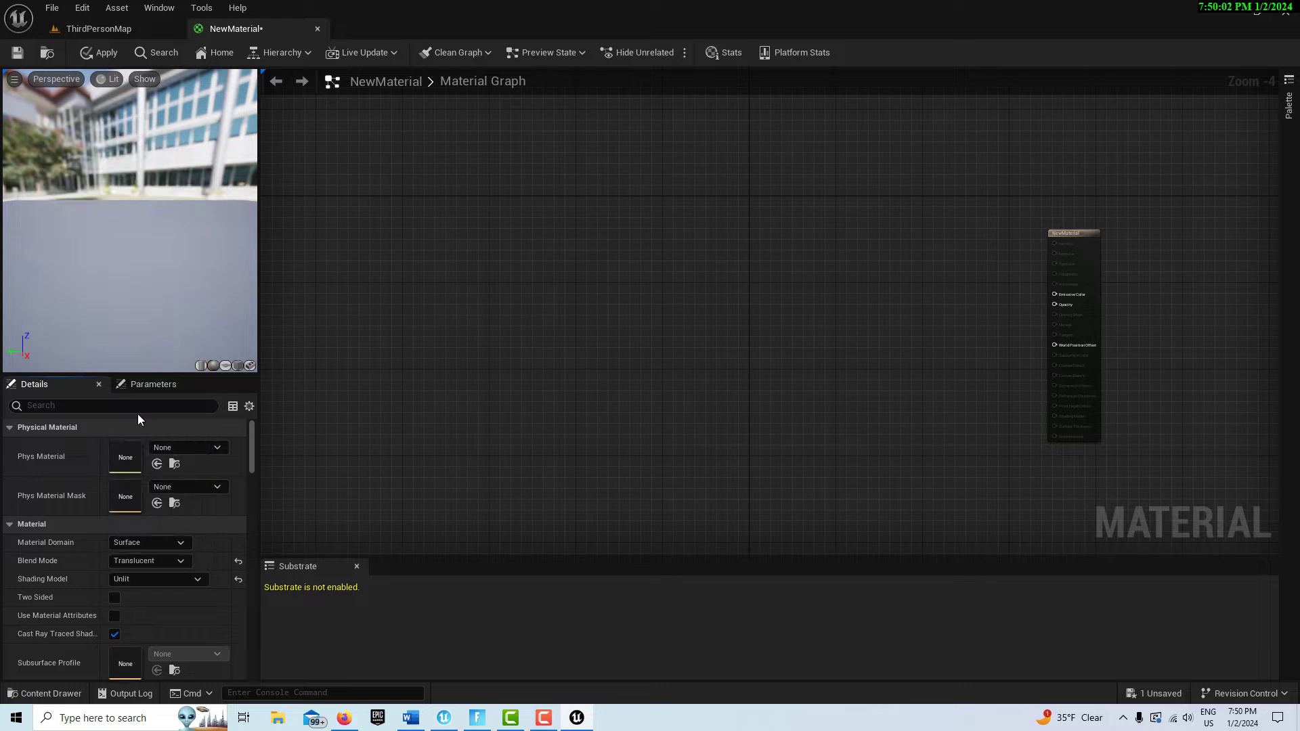
click(114, 599)
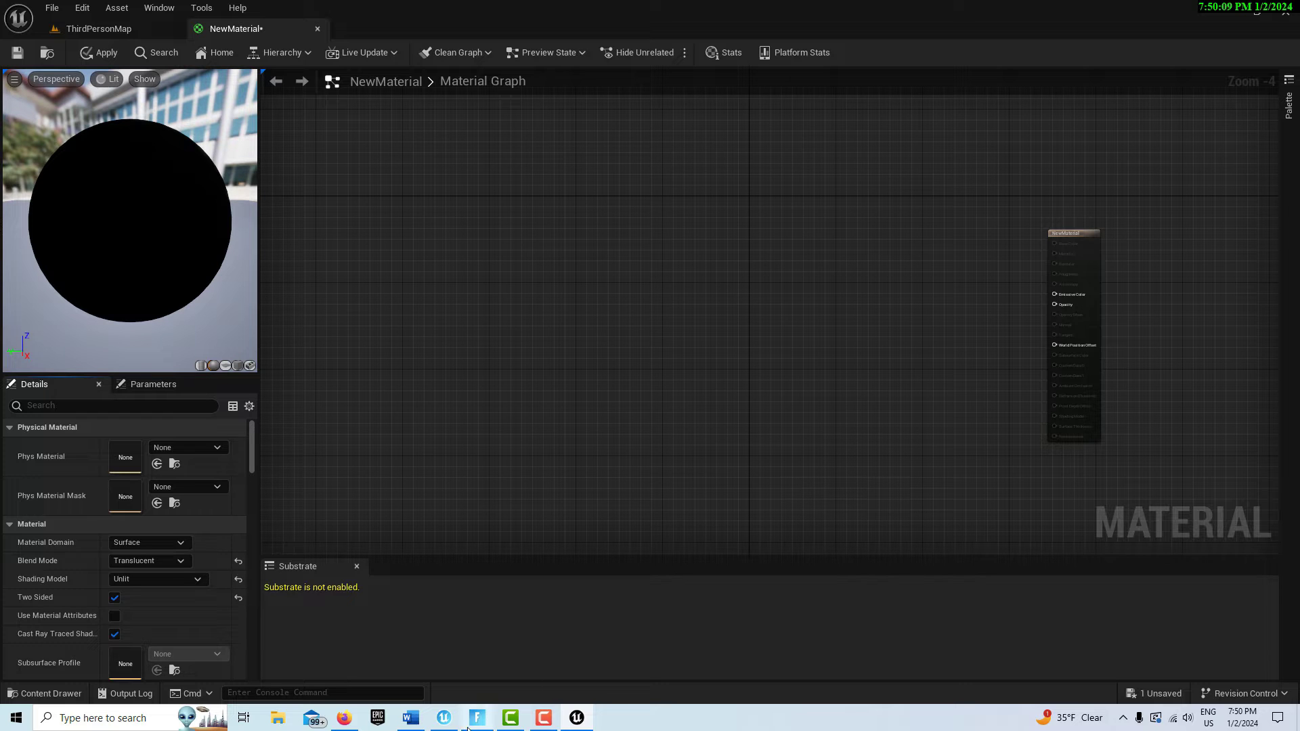
click(444, 719)
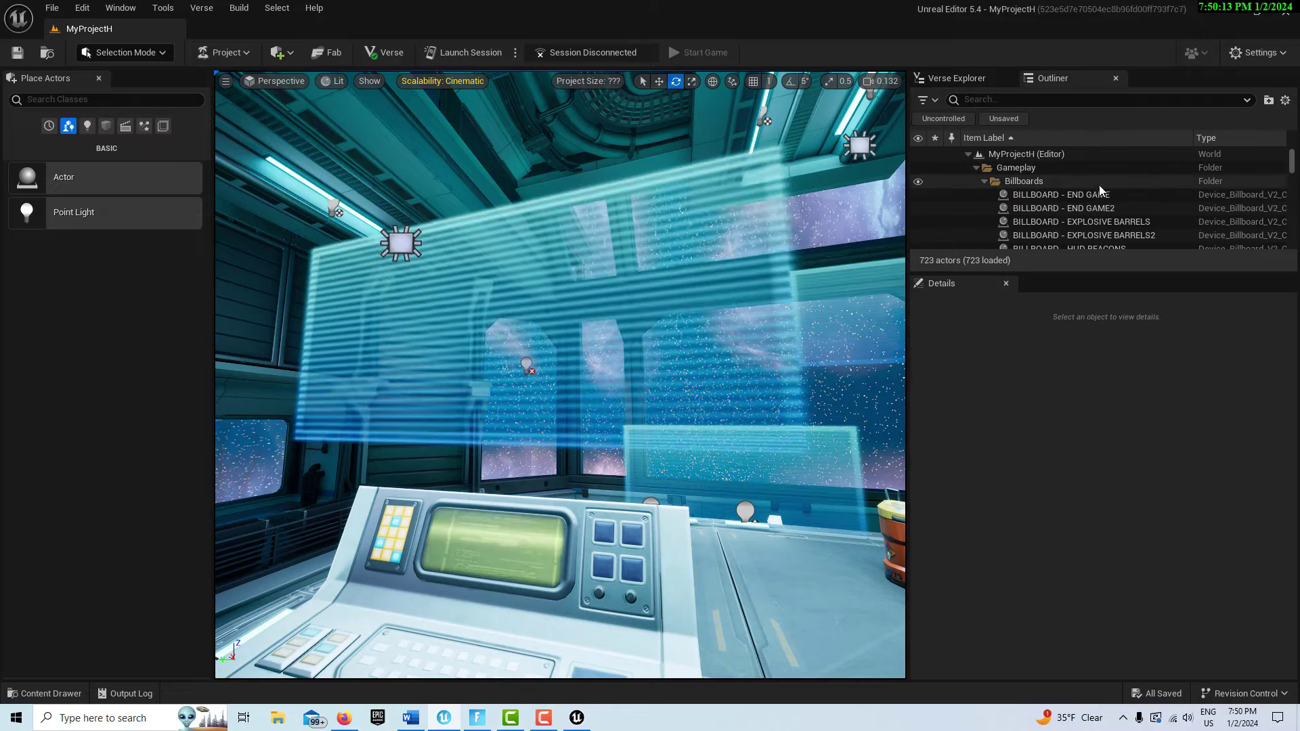
Find HoloBG - Explosive Barrels in the Outliner, frame it, and check its MI_Billboard_Hologram_01 material.
click(1102, 197)
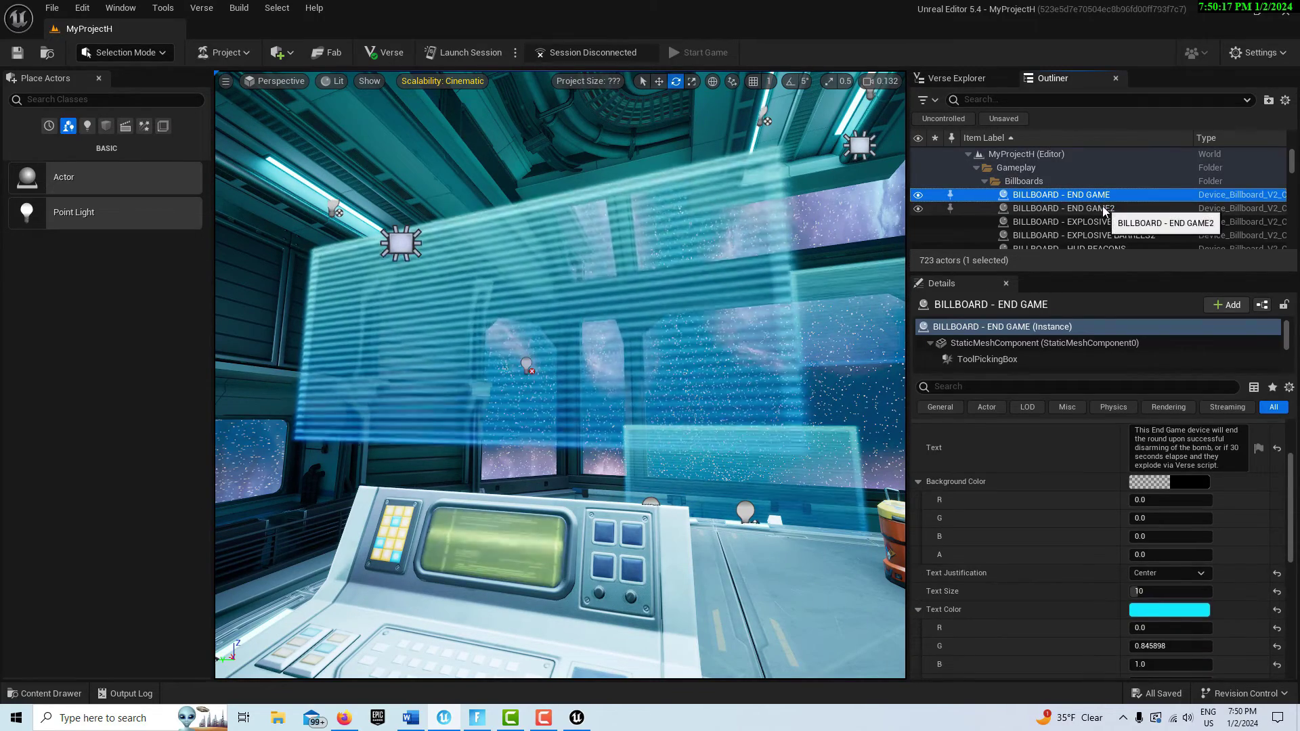
scroll(1101, 213, down, 3)
scroll(1097, 222, down, 3)
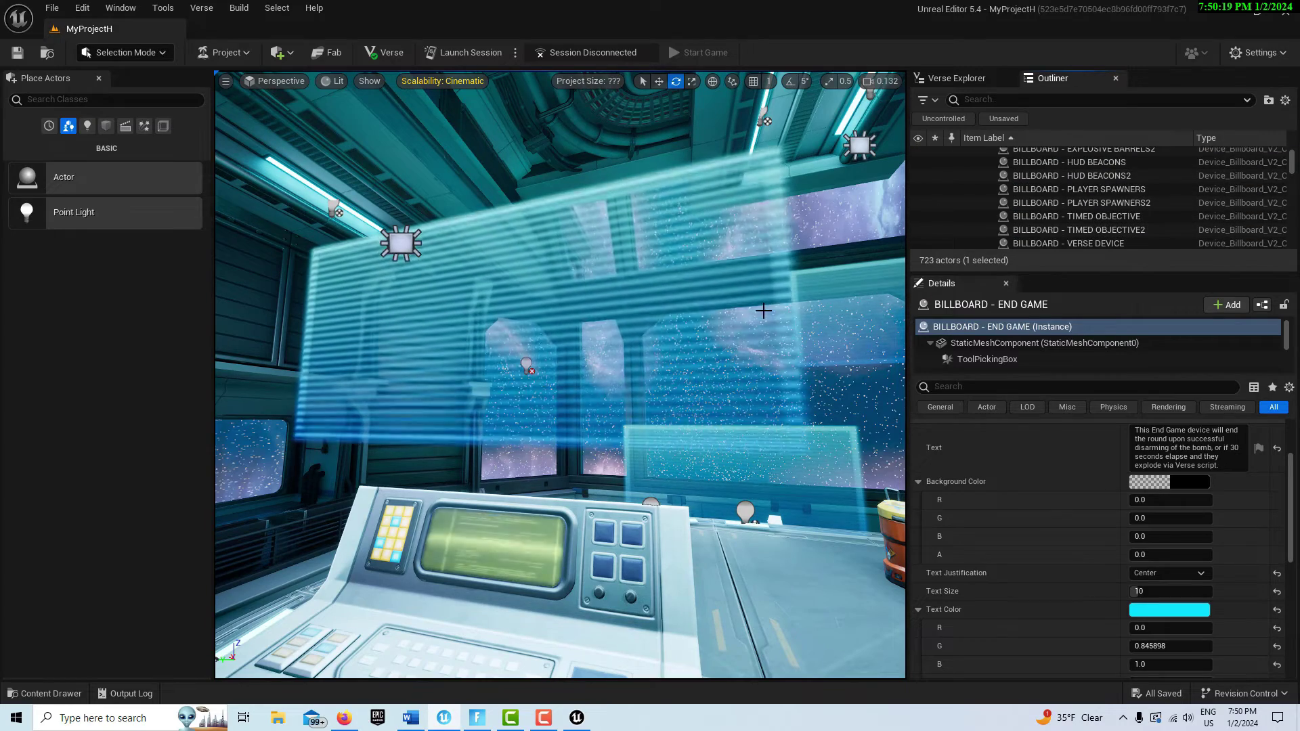
scroll(1104, 187, down, 6)
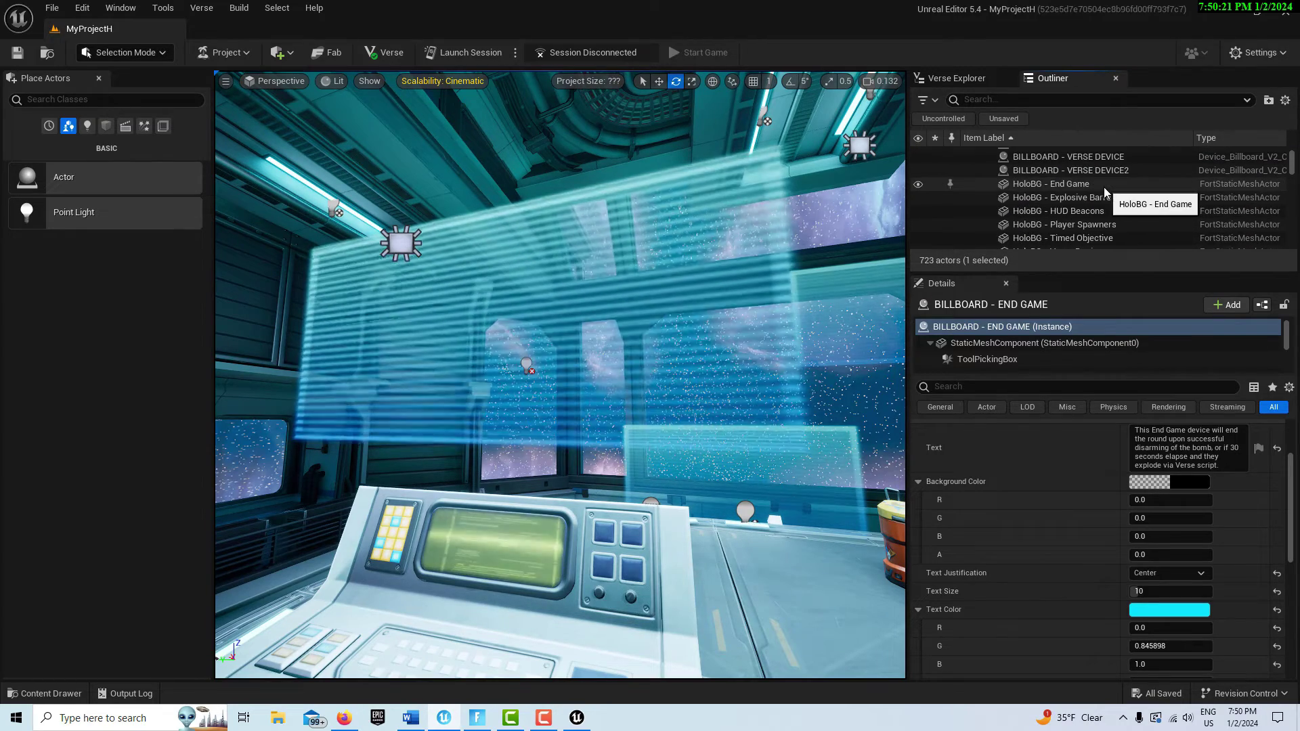
click(1038, 200)
double_click(1037, 199)
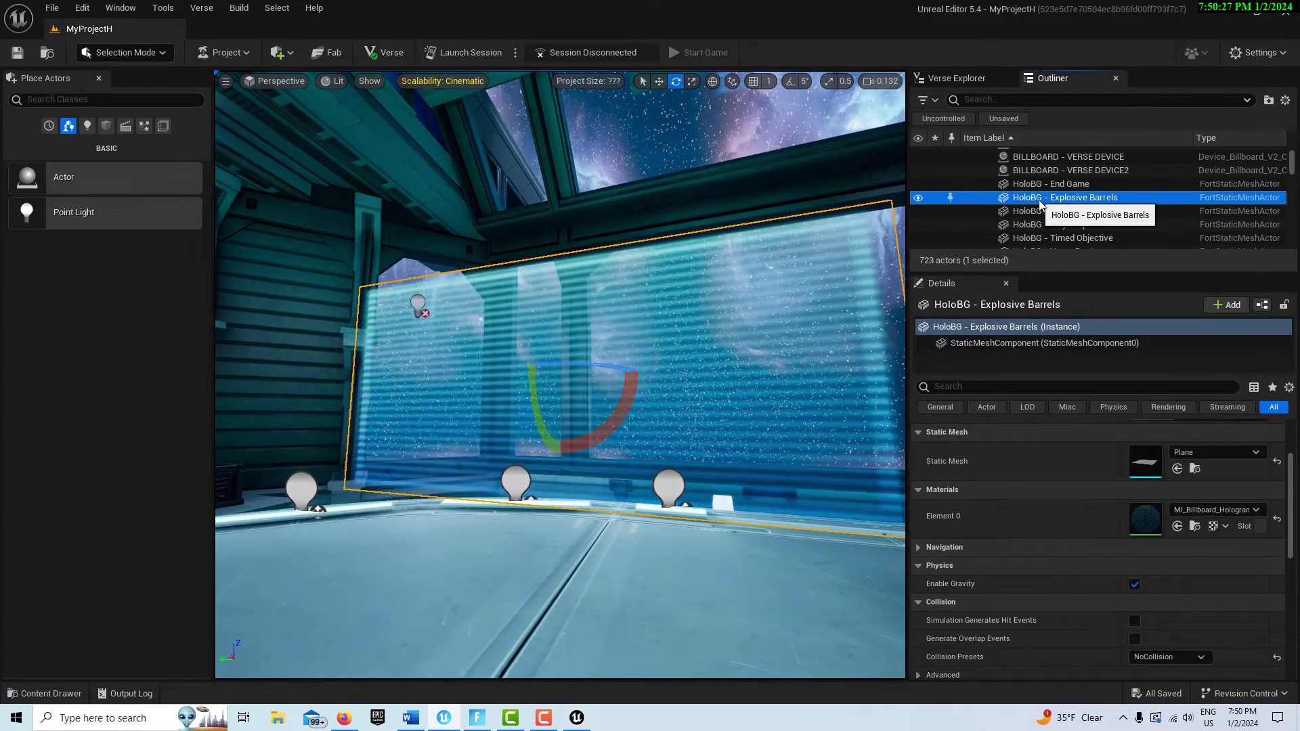
click(1143, 524)
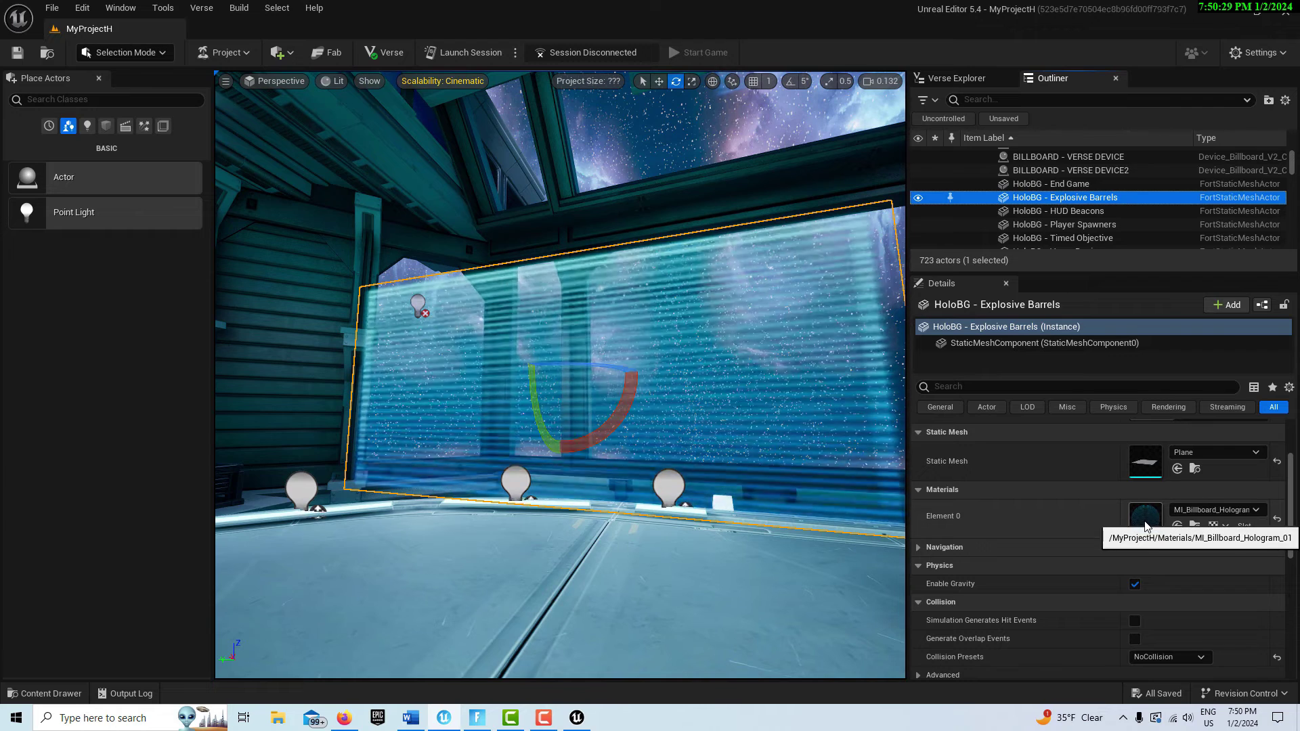
Open MI_Billboard_Hologram_01 and its parent M_Billboard_Hologram, centring the parent's node groups.
double_click(1145, 525)
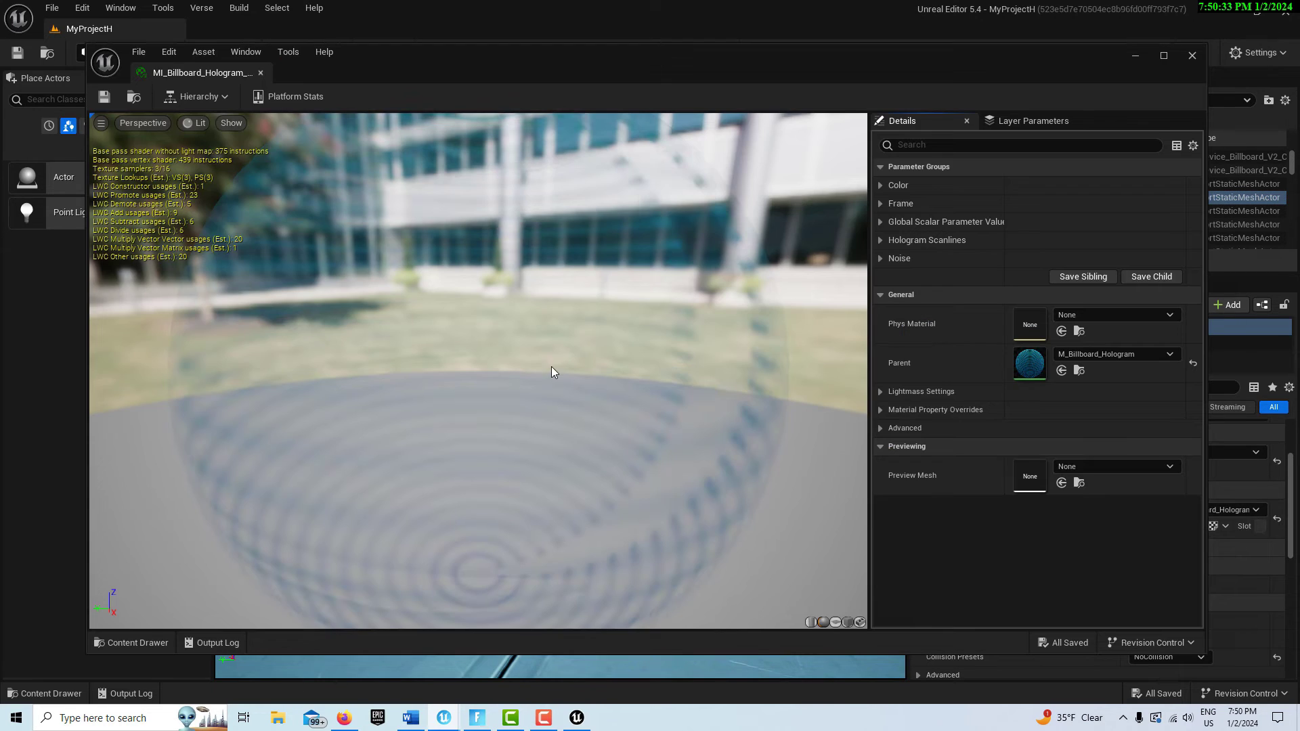
double_click(1027, 365)
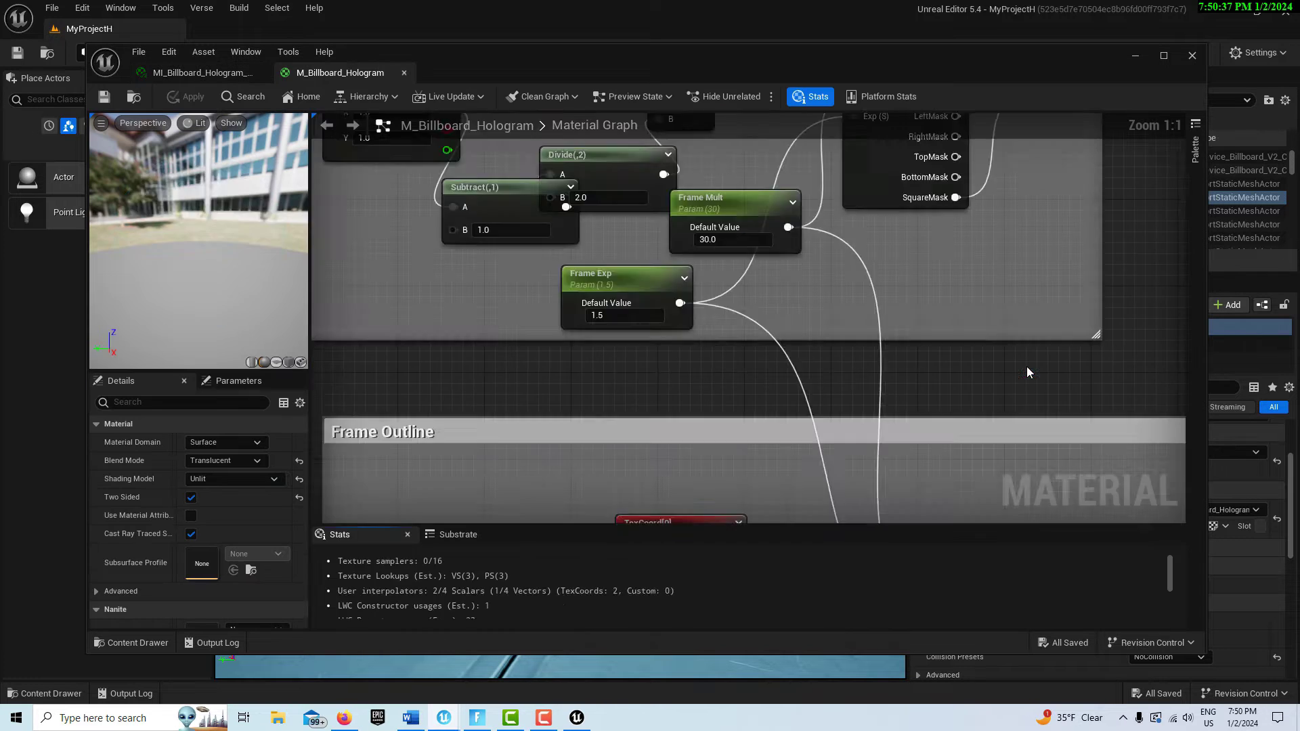
scroll(955, 339, down, 3)
scroll(962, 359, down, 4)
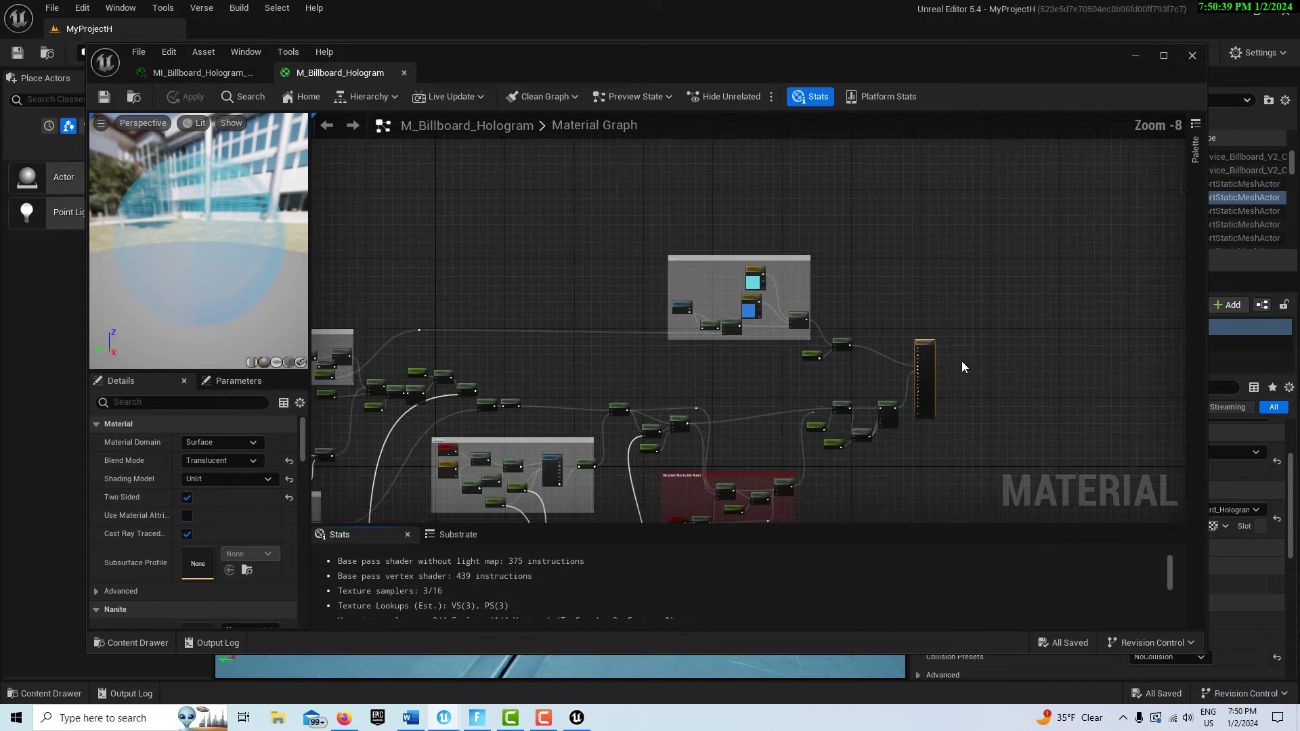
right_drag(1003, 426, 1131, 292)
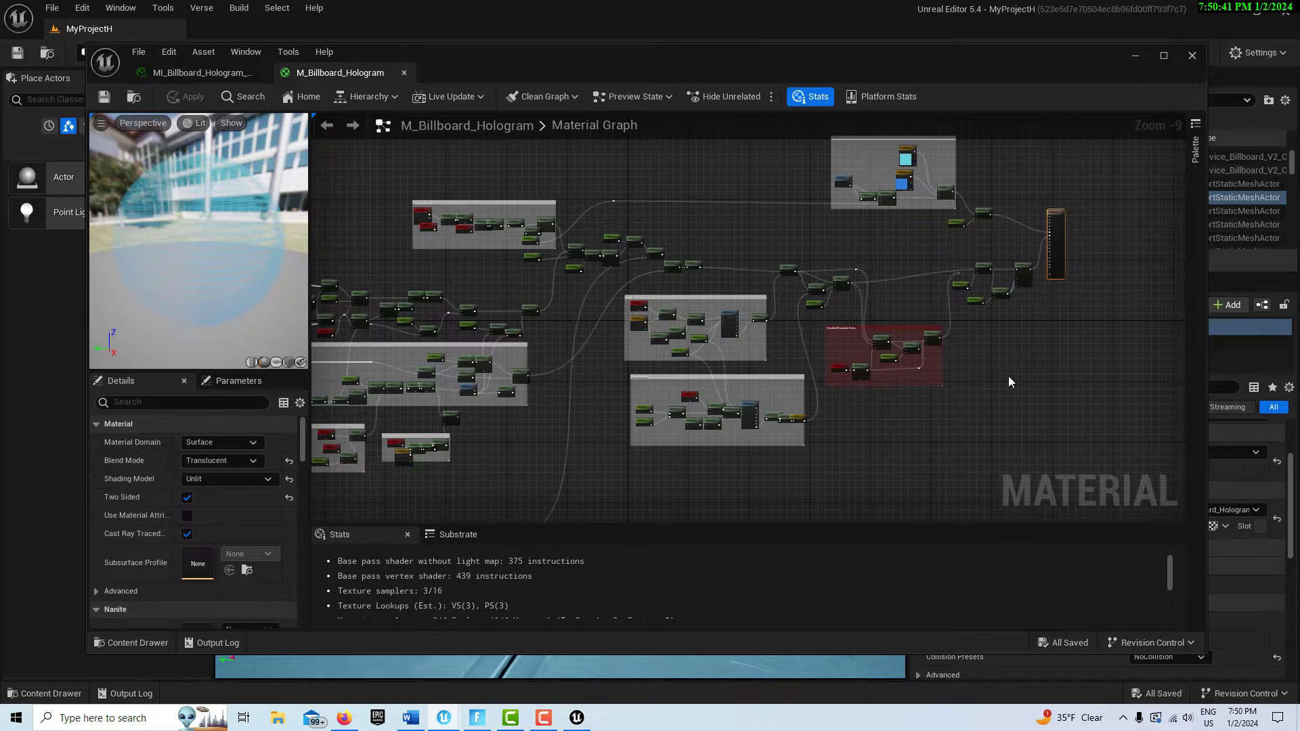
scroll(1009, 381, down, 3)
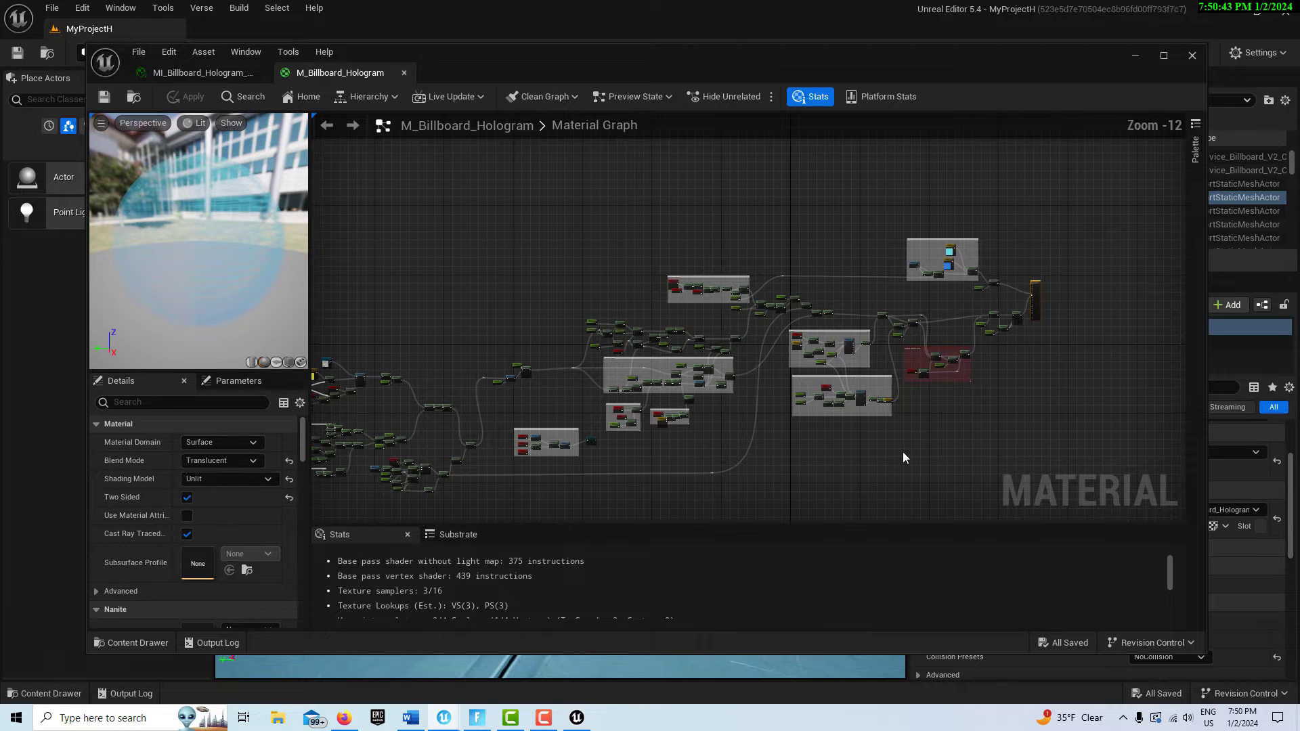
right_drag(883, 482, 987, 411)
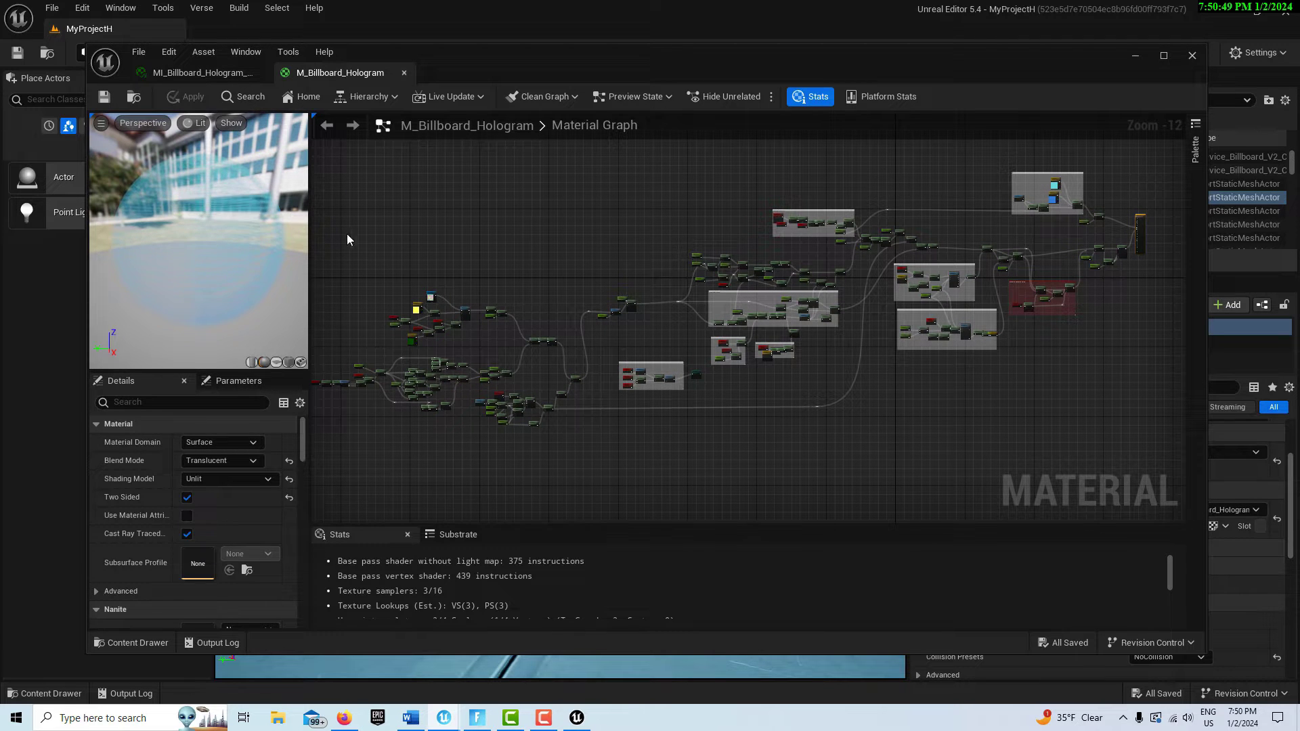
Dock M_Billboard_Hologram and its instance as main editor tabs, returning to the parent graph.
middle_click(372, 74)
drag(375, 45, 376, 32)
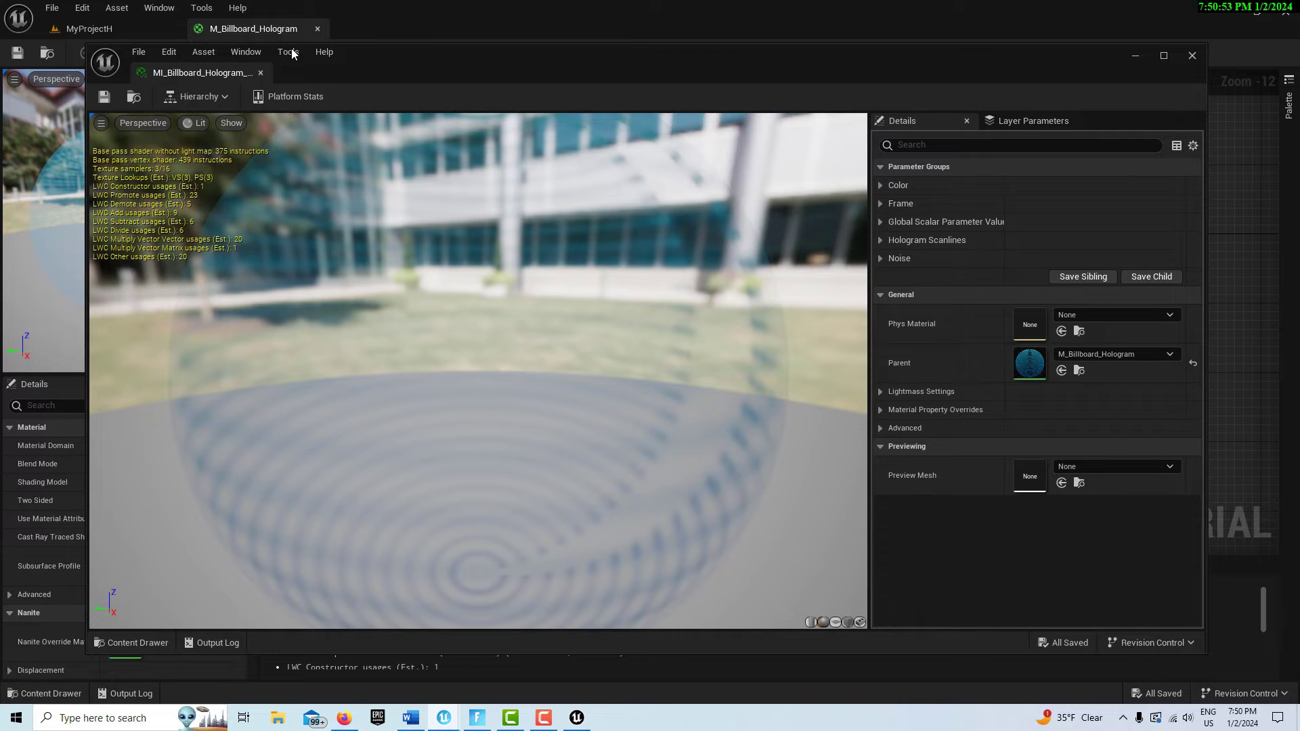
drag(186, 72, 433, 26)
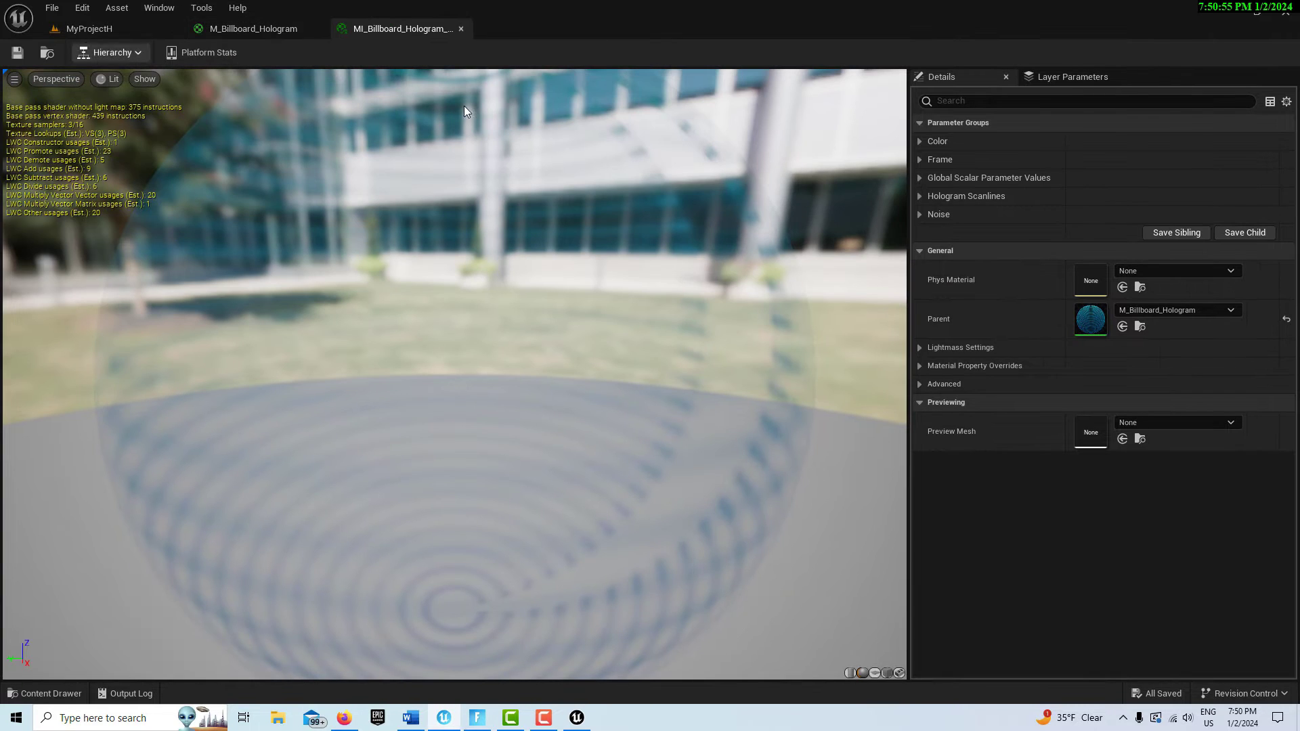
double_click(1092, 323)
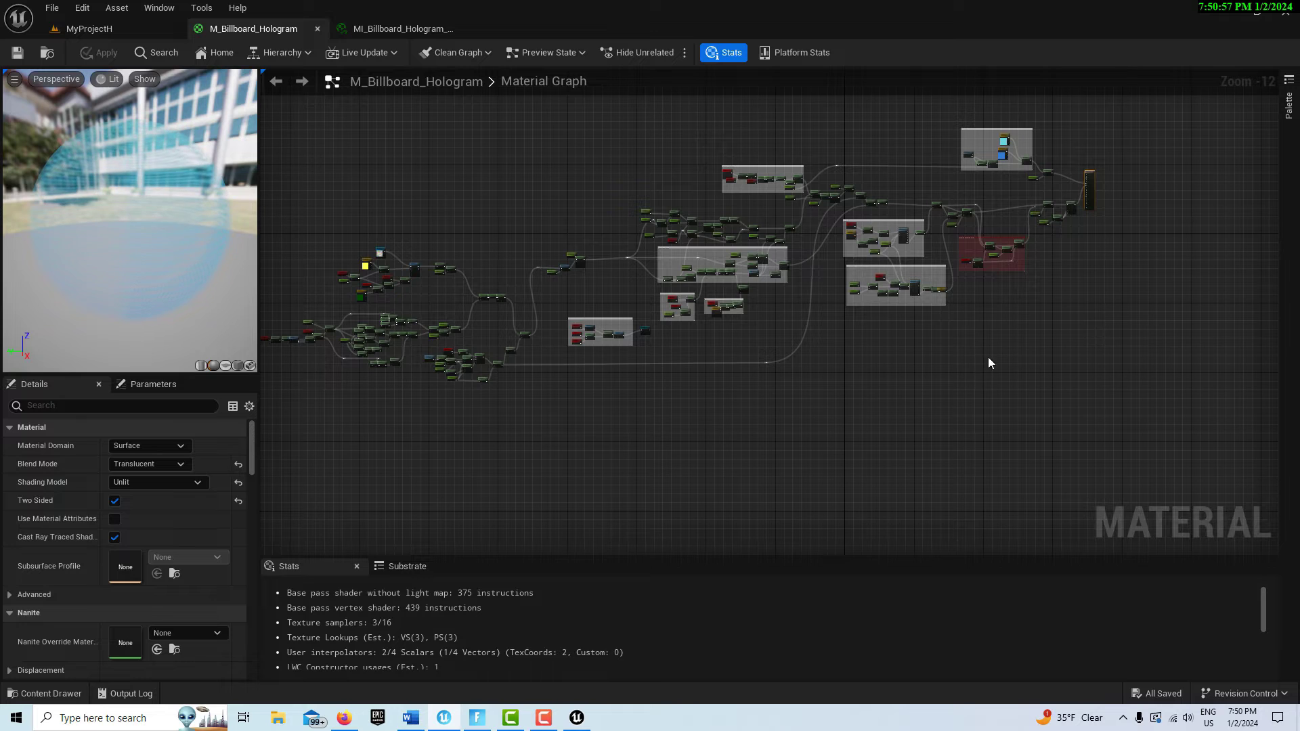
Marquee-select the entire M_Billboard_Hologram node network.
right_drag(467, 432, 562, 478)
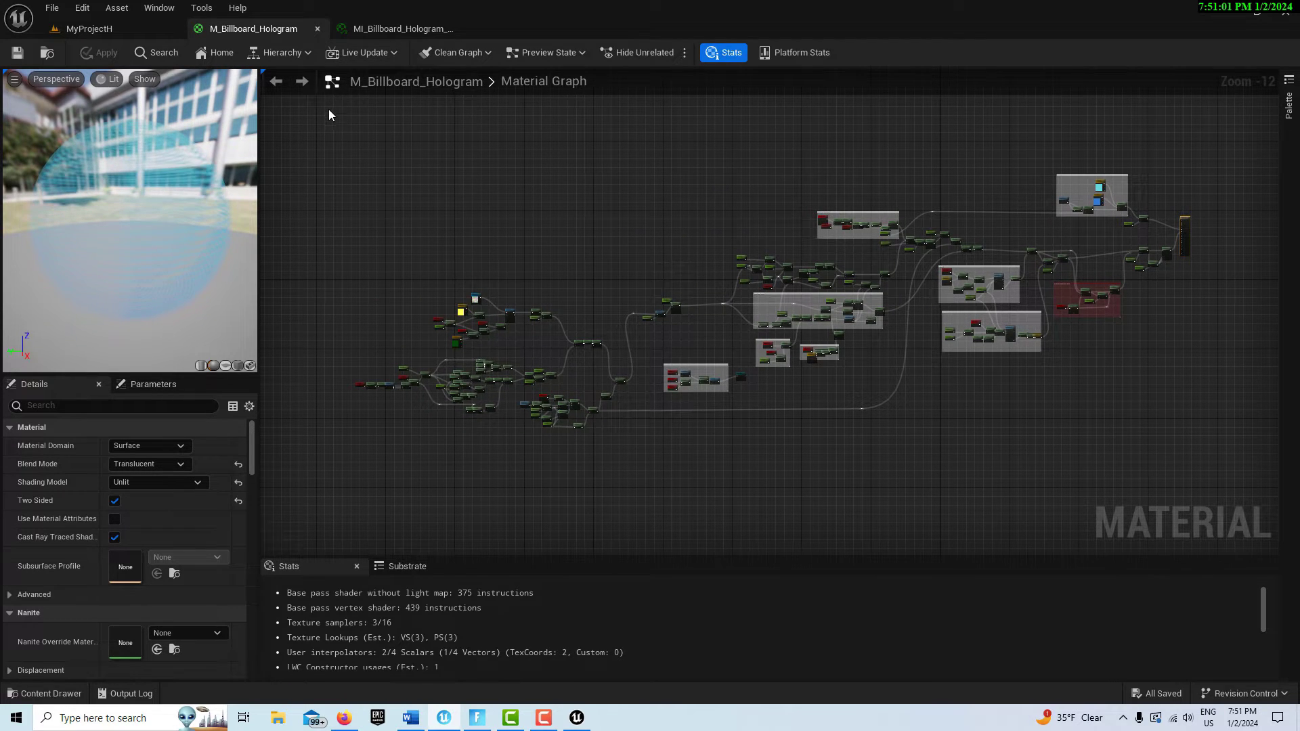
drag(330, 110, 1179, 465)
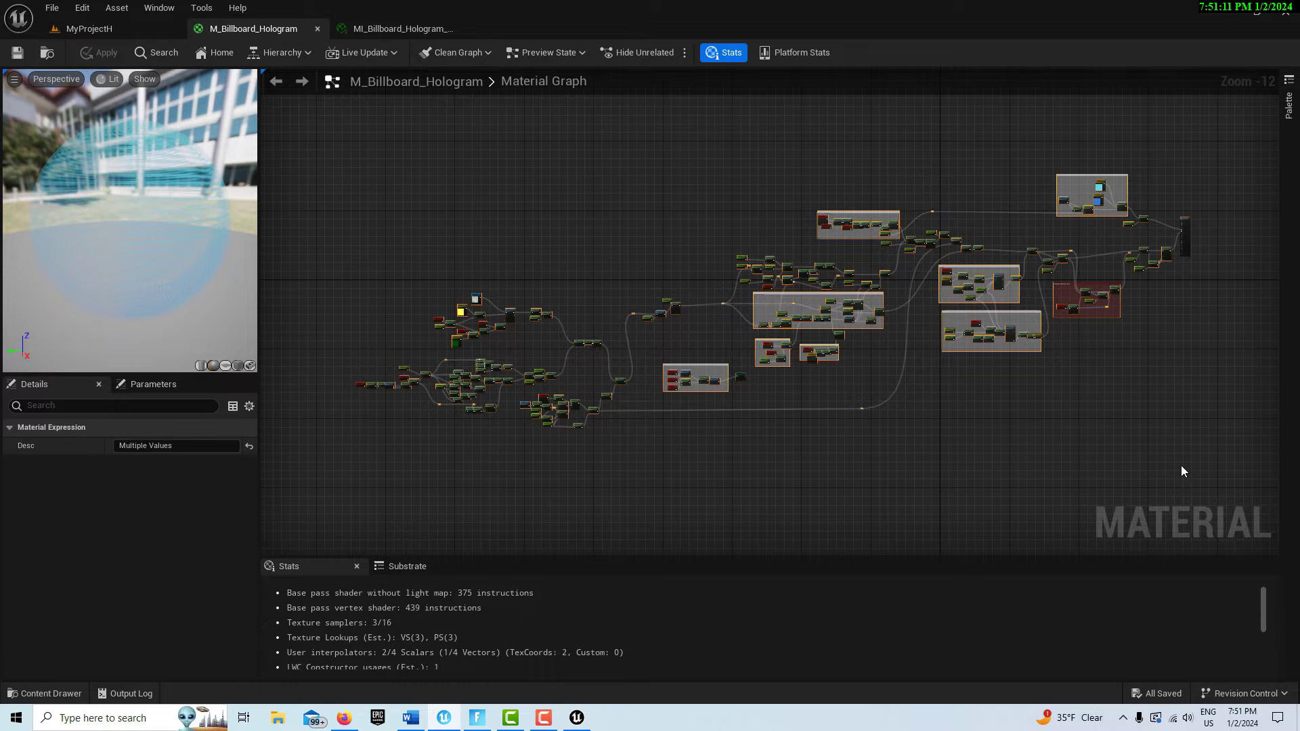
click(437, 432)
drag(326, 138, 1176, 467)
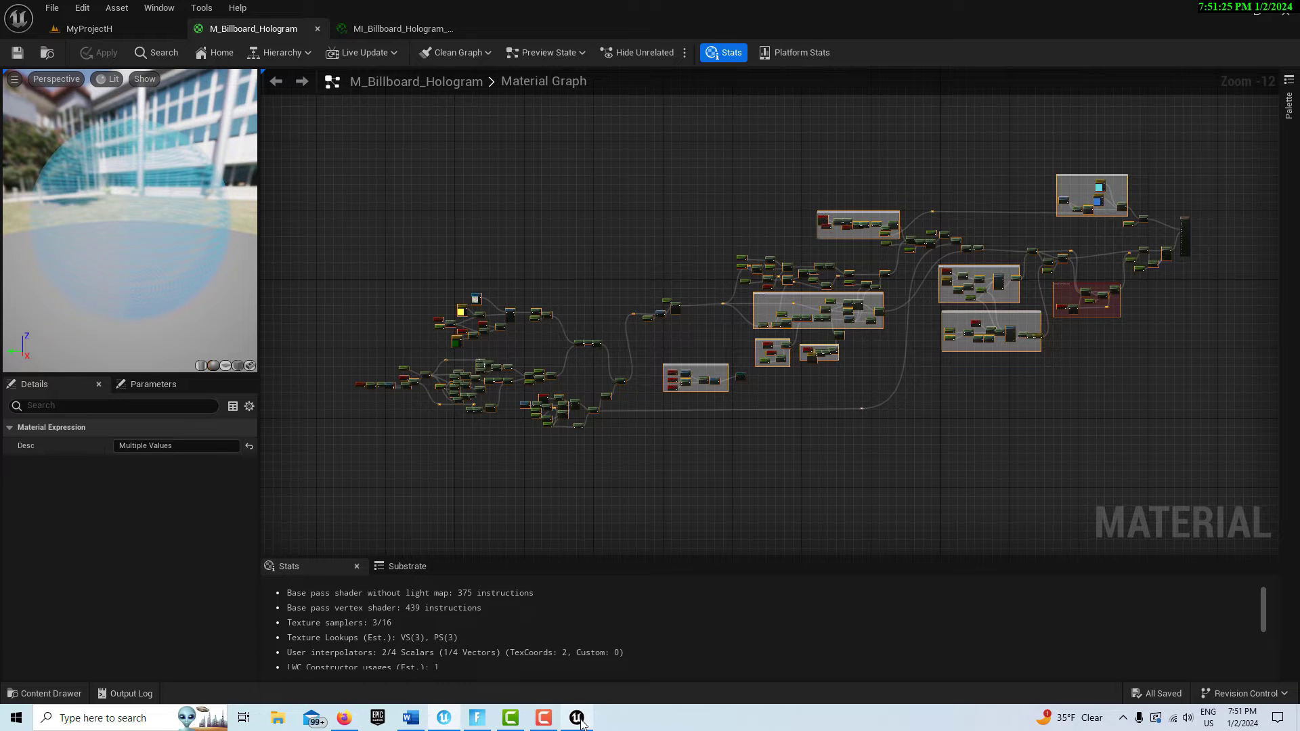
click(624, 652)
Paste the copied hologram node network into the empty NewMaterial graph in UE5.
scroll(610, 311, down, 5)
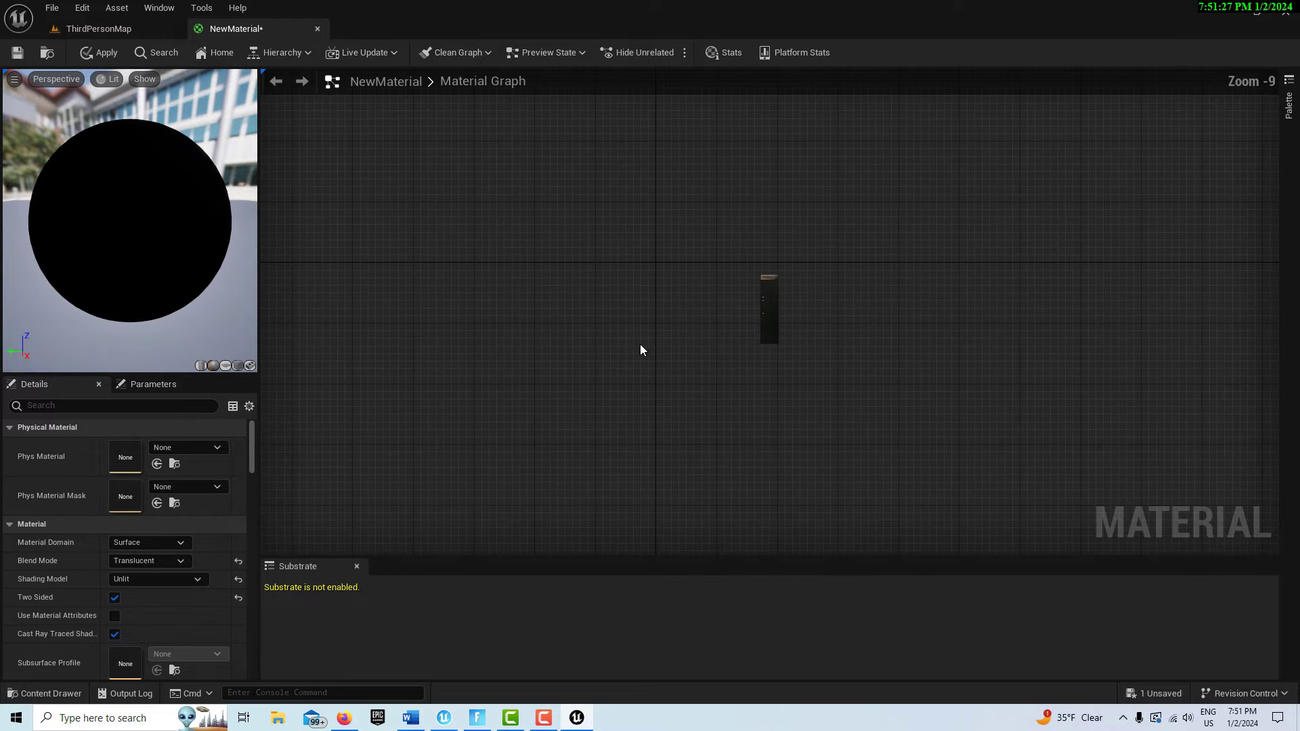
right_drag(641, 351, 1029, 381)
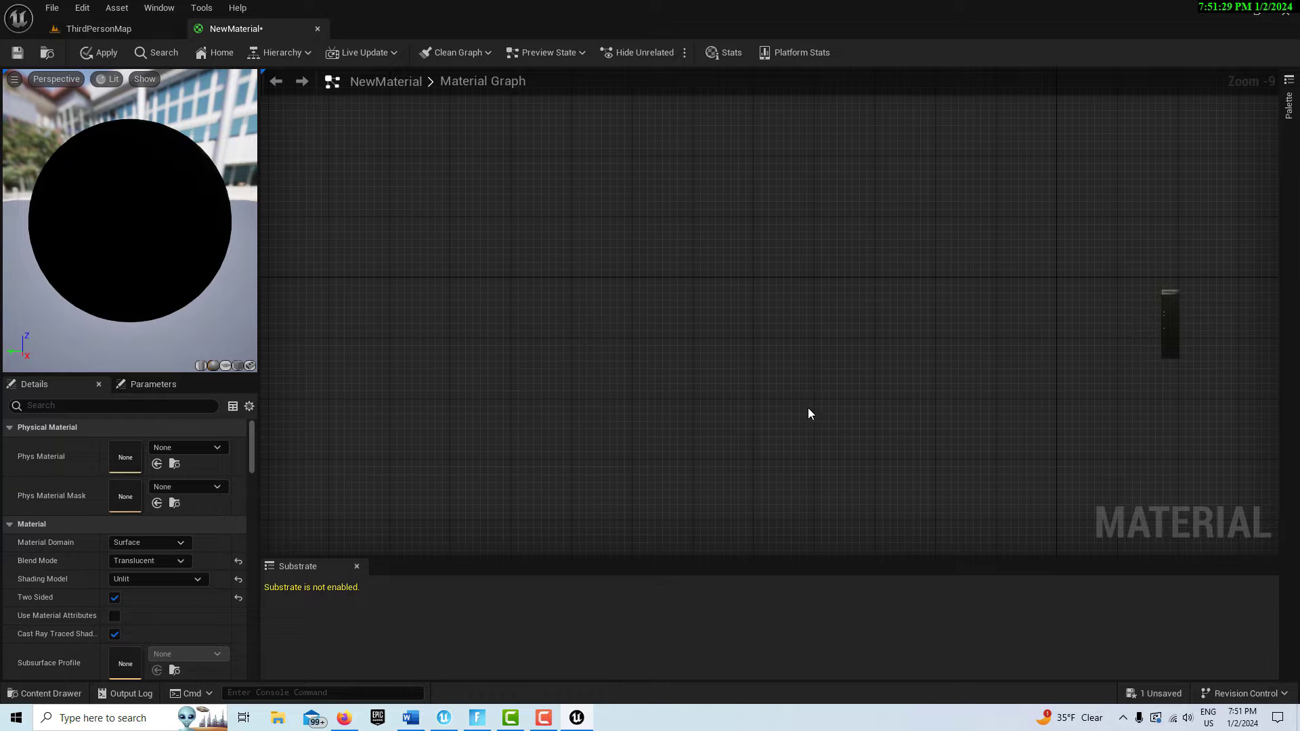
right_drag(808, 409, 874, 363)
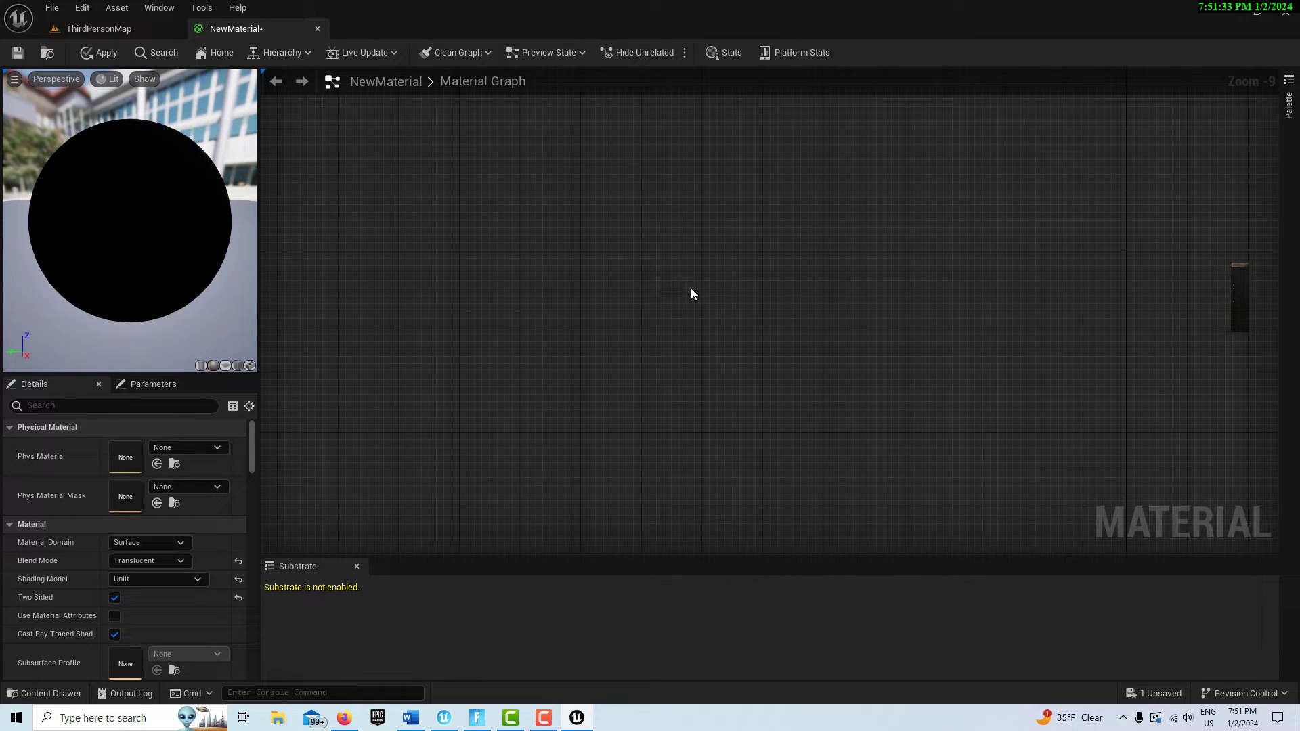
key(ctrl+v)
Move the Result node to the right end of the pasted network.
scroll(1017, 424, down, 3)
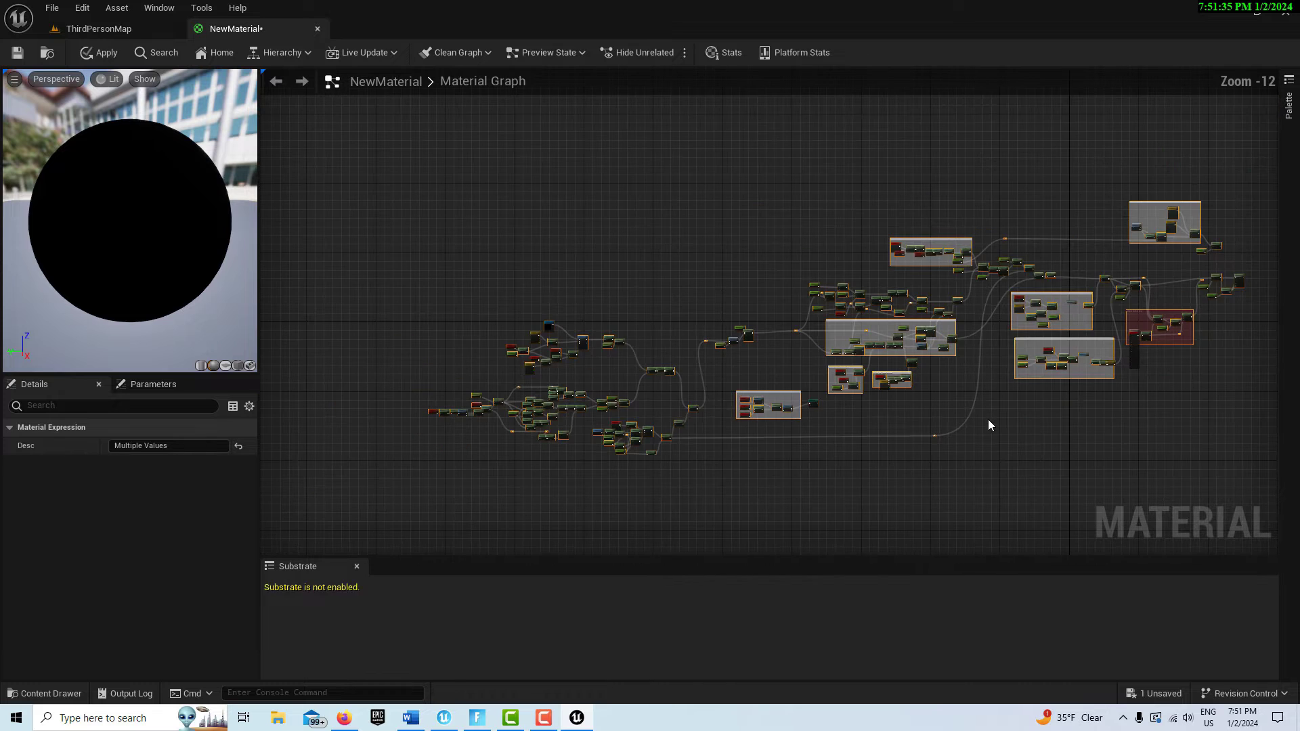
right_drag(1047, 439, 715, 451)
right_drag(984, 424, 873, 461)
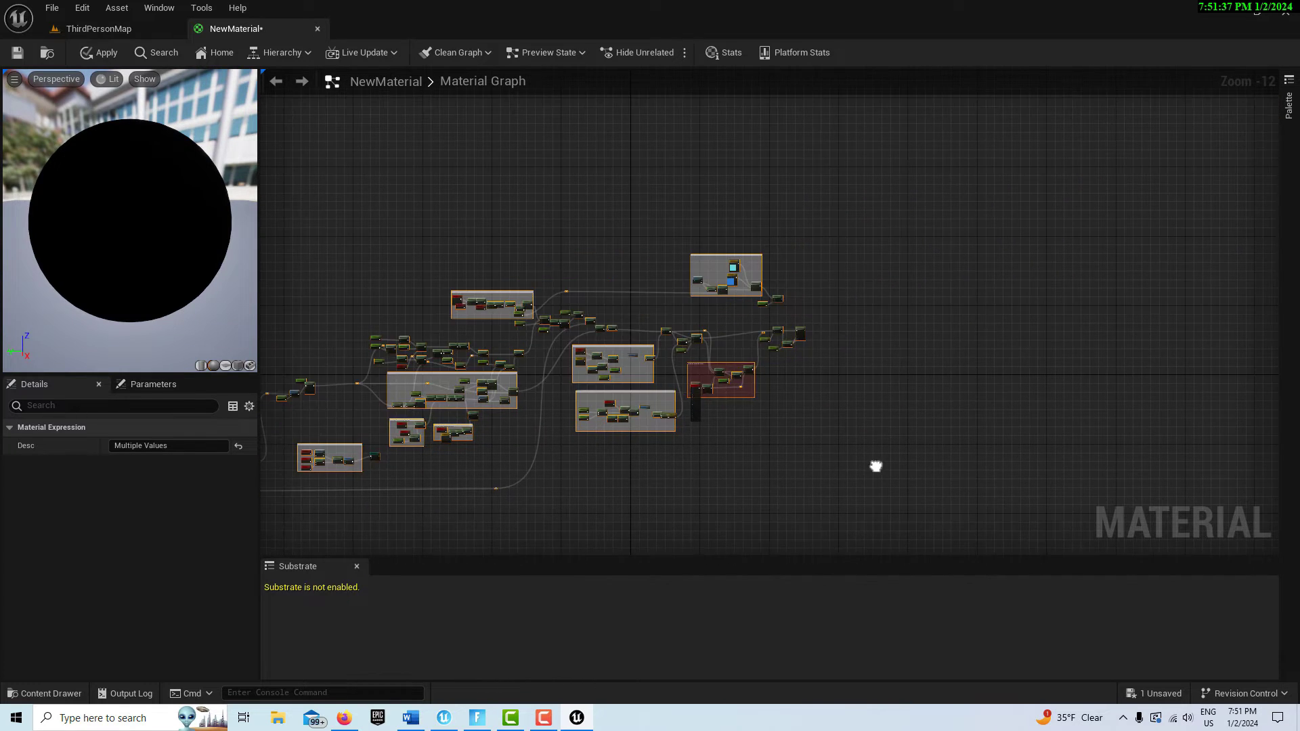
scroll(868, 445, up, 4)
scroll(863, 440, up, 2)
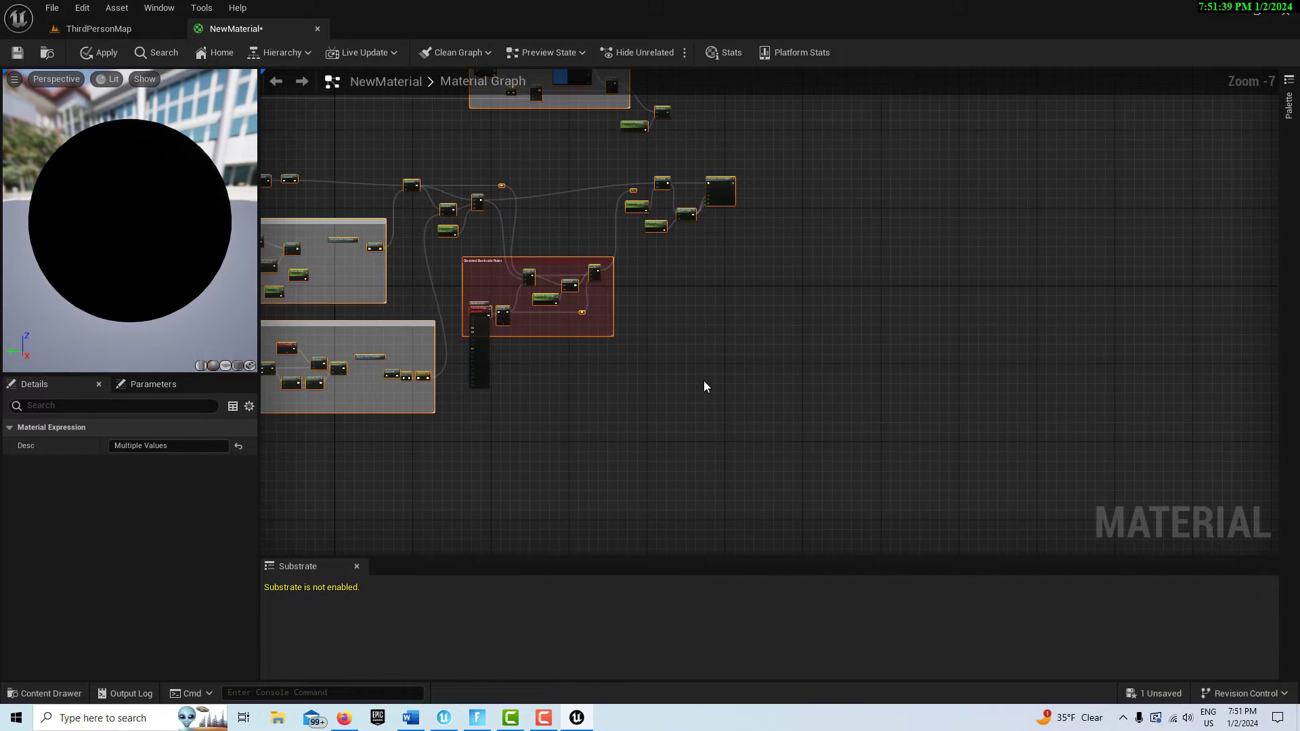
scroll(703, 384, up, 2)
scroll(704, 384, down, 2)
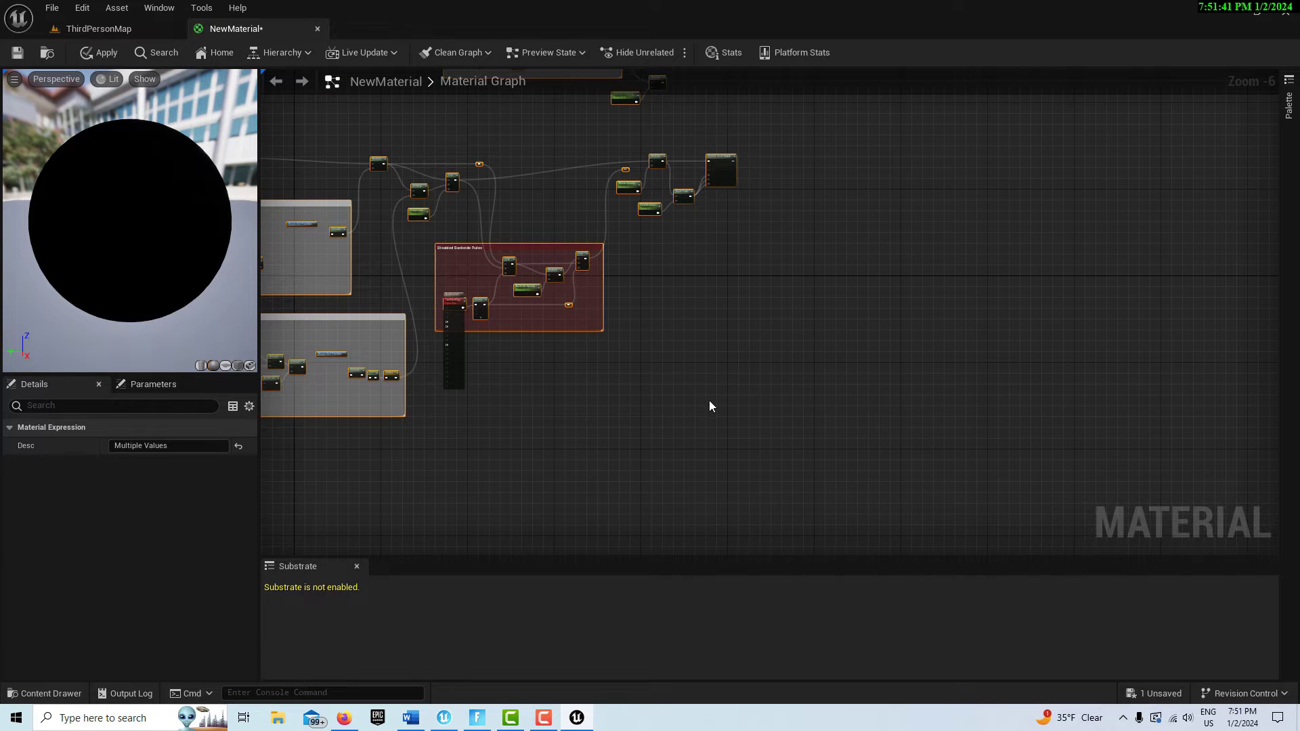
right_drag(710, 405, 1055, 447)
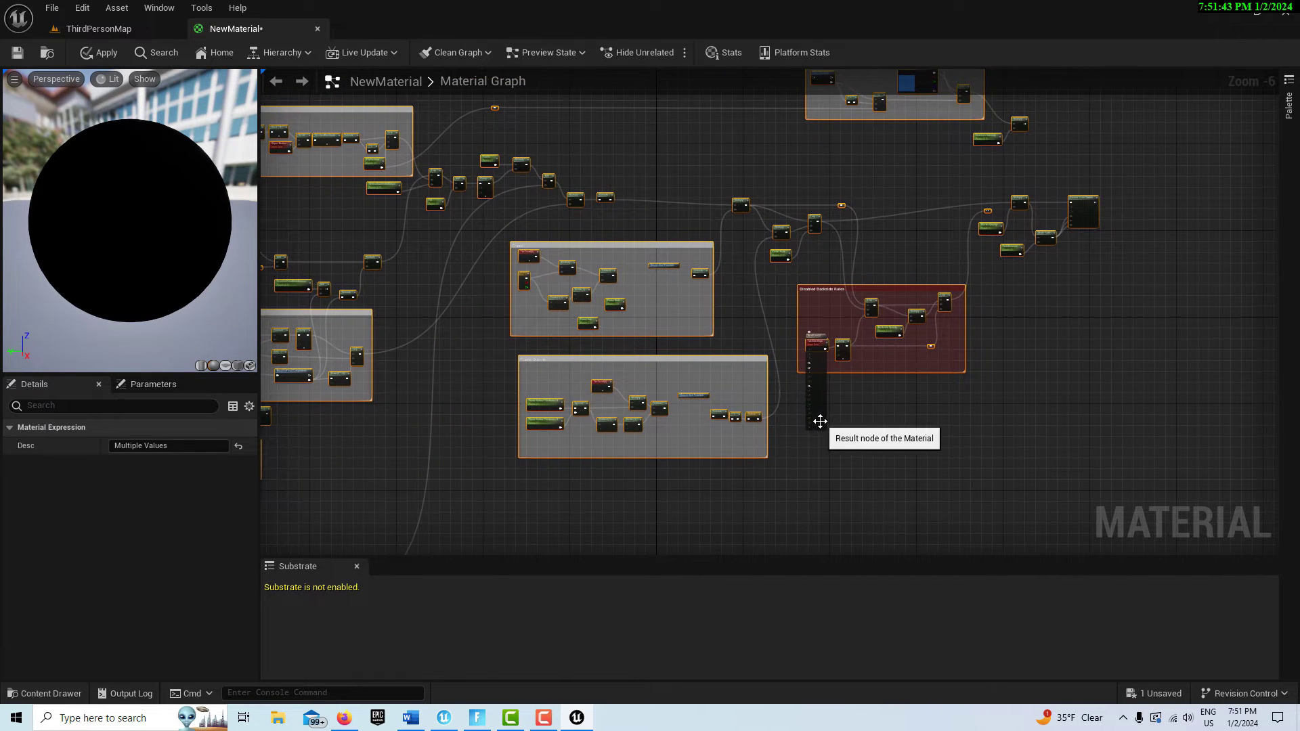
drag(820, 421, 1172, 251)
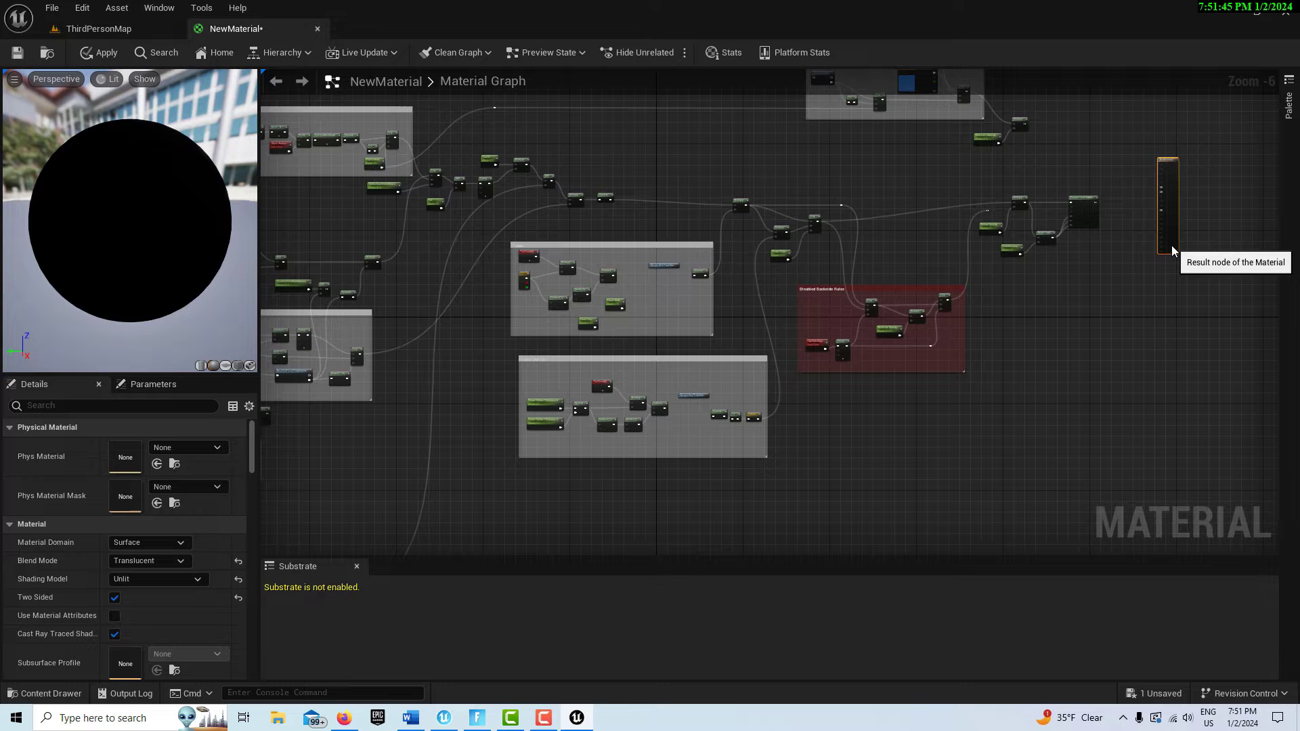
right_drag(1086, 380, 1187, 348)
Wire the upper Multiply into Emissive Color and Feature Level Switch into Opacity.
scroll(875, 444, down, 2)
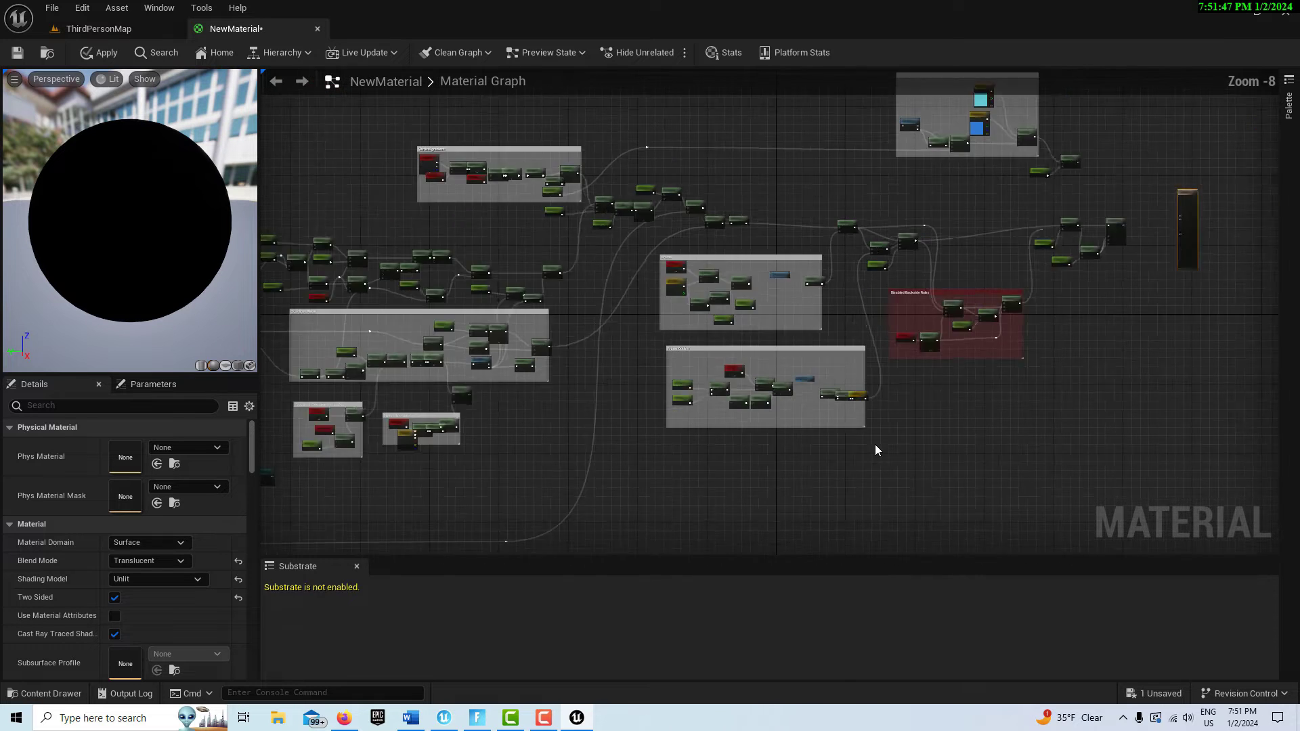
scroll(875, 444, down, 1)
right_drag(696, 516, 847, 458)
scroll(847, 457, down, 3)
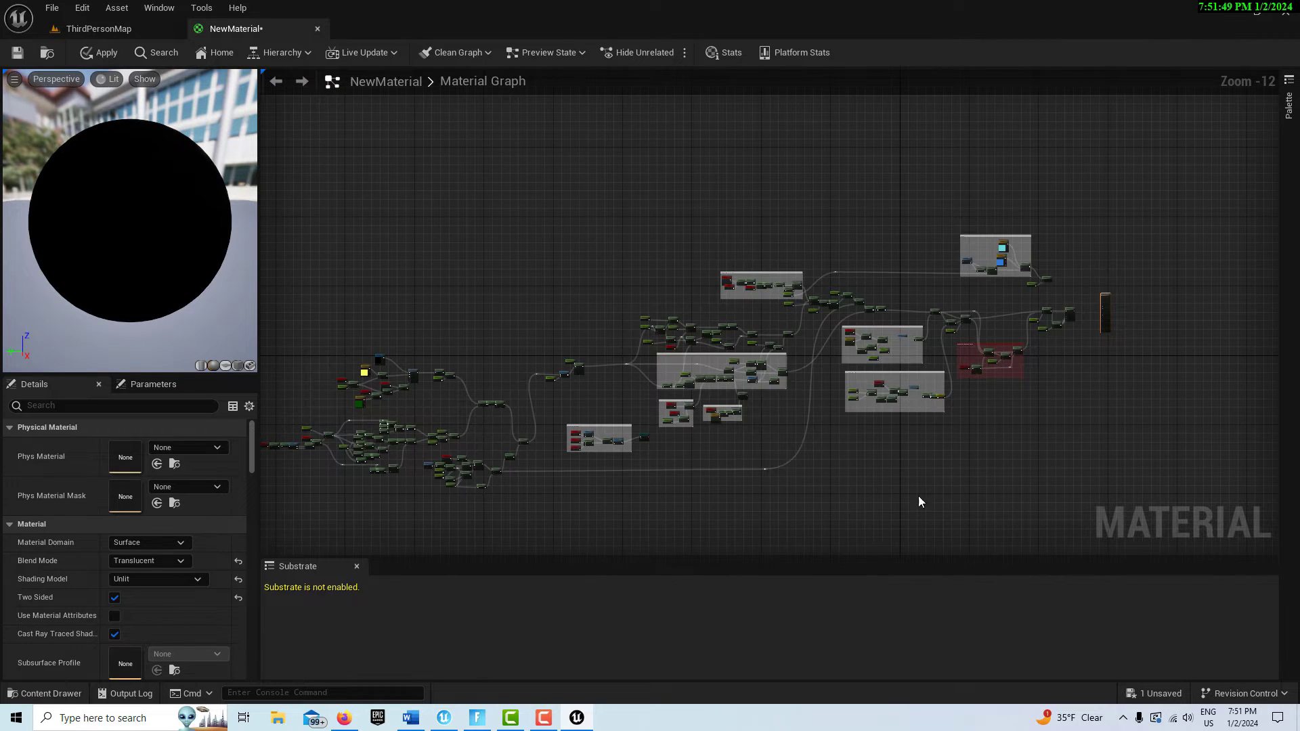
right_drag(918, 501, 734, 531)
scroll(910, 433, up, 7)
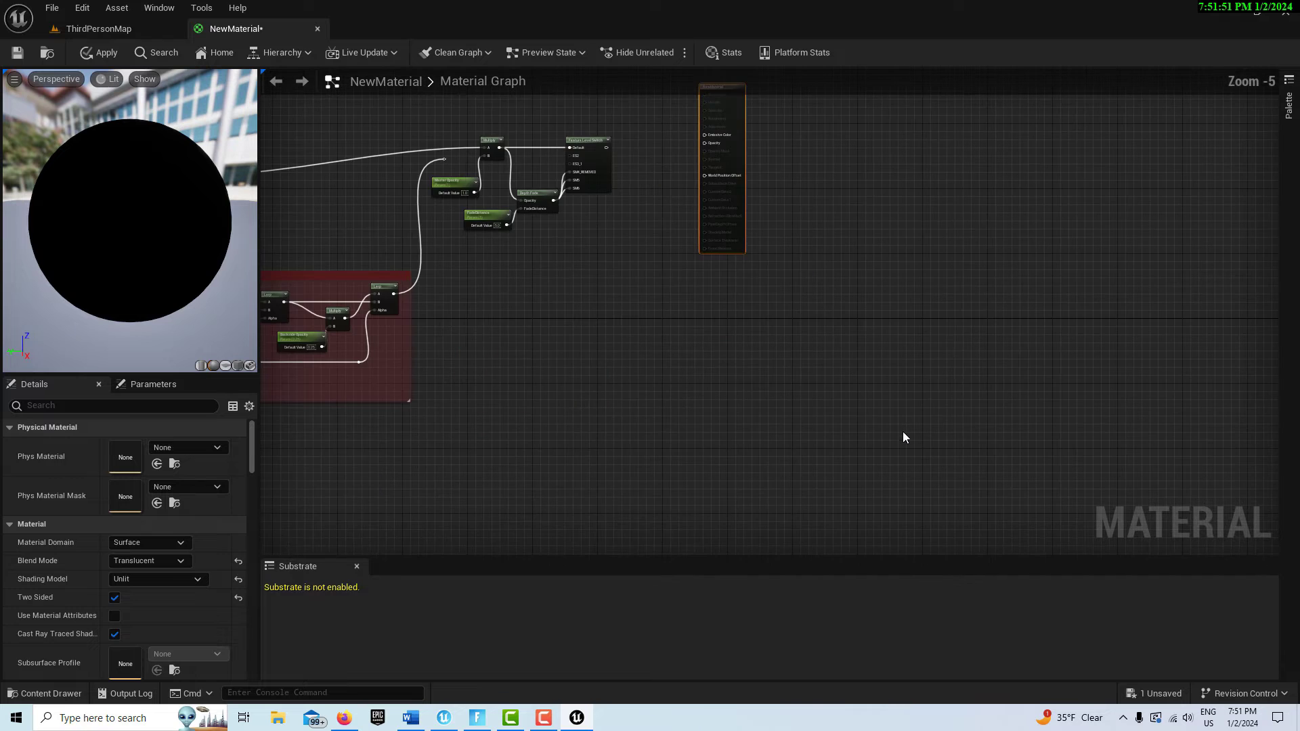
right_drag(834, 386, 831, 525)
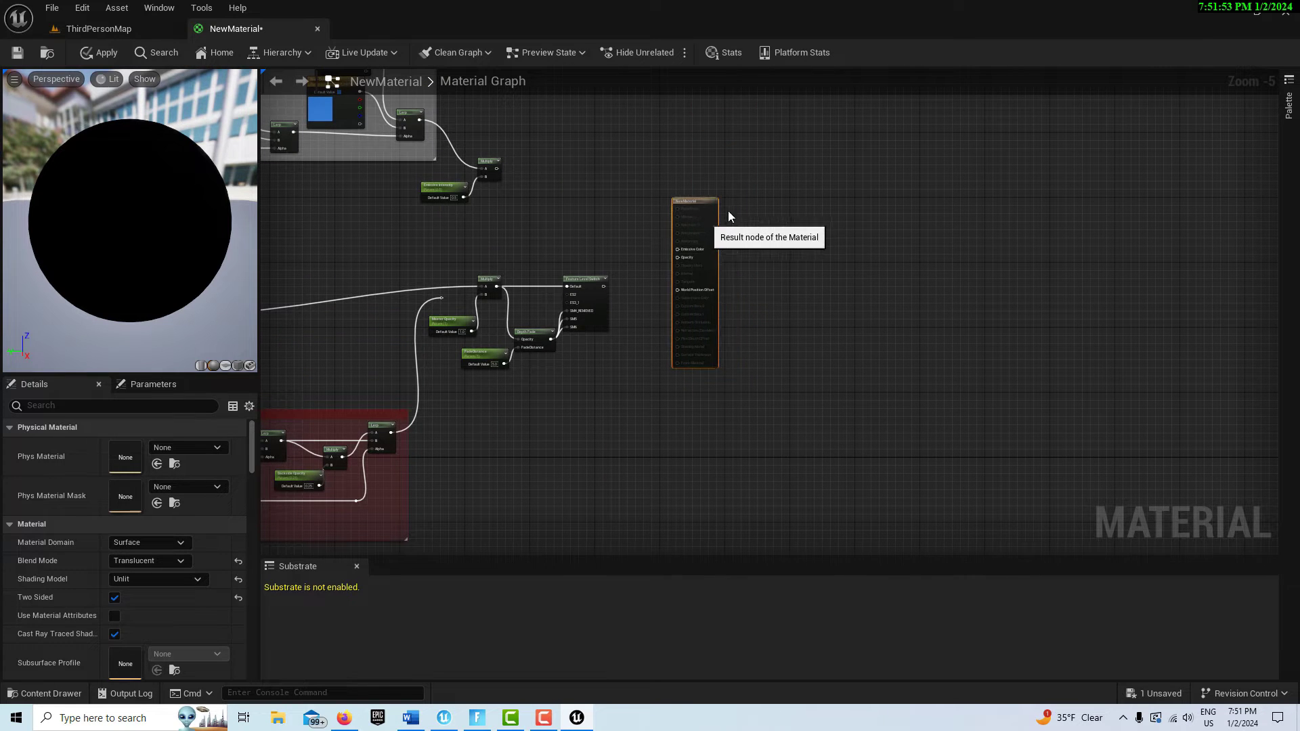
right_drag(799, 406, 804, 487)
scroll(537, 269, up, 2)
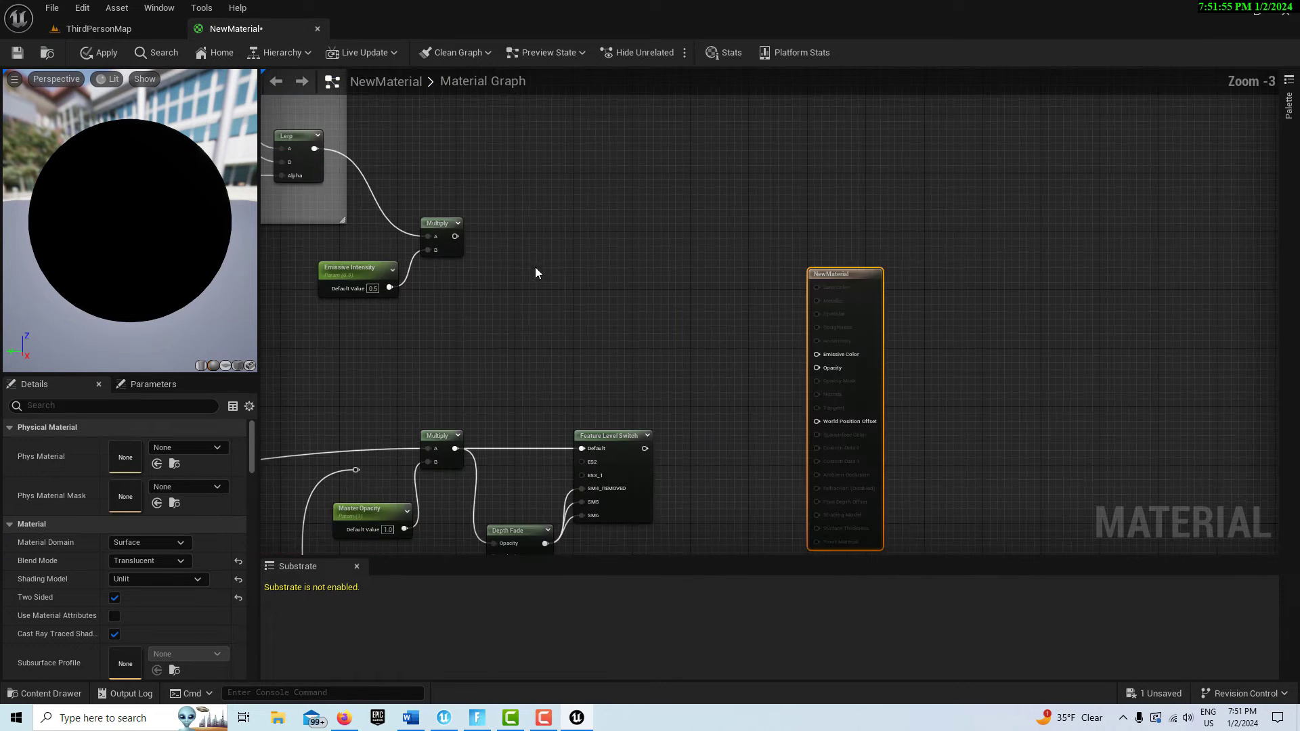
drag(455, 237, 815, 354)
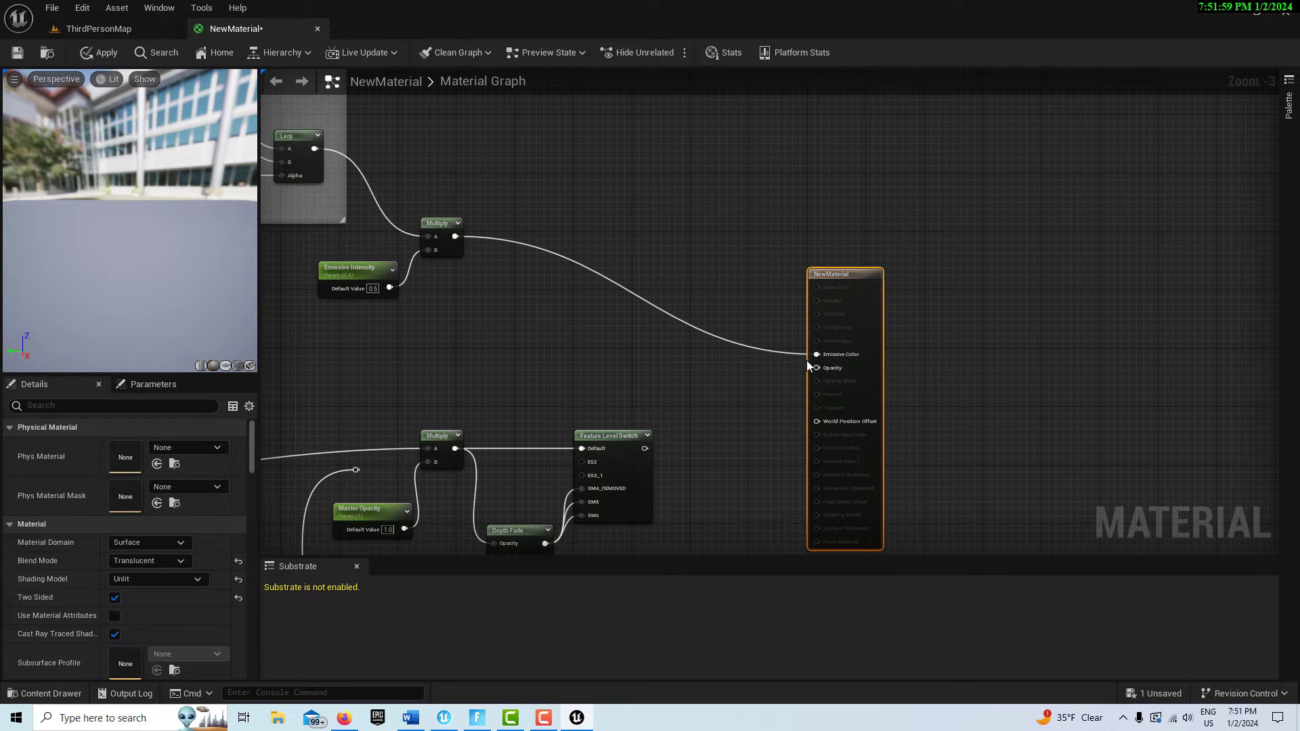
drag(645, 449, 816, 368)
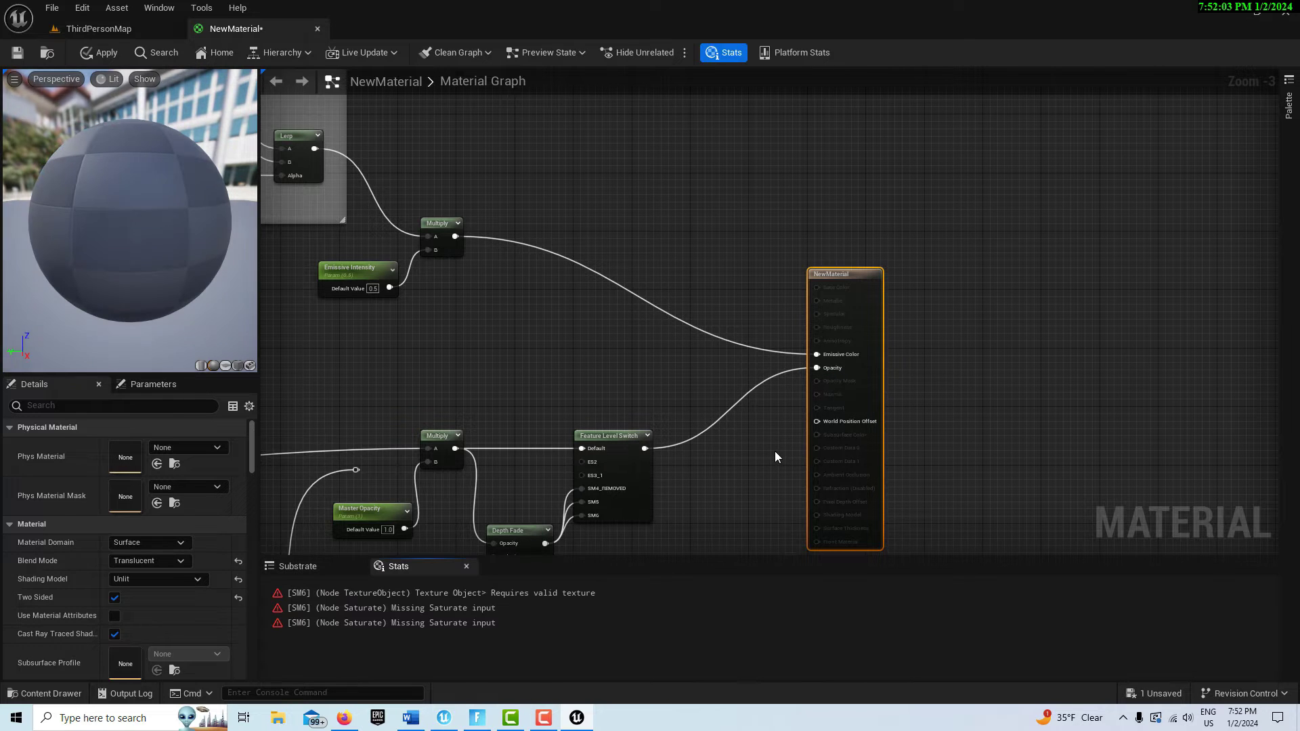
Pan the graph to inspect the Frame node groups.
scroll(773, 451, down, 3)
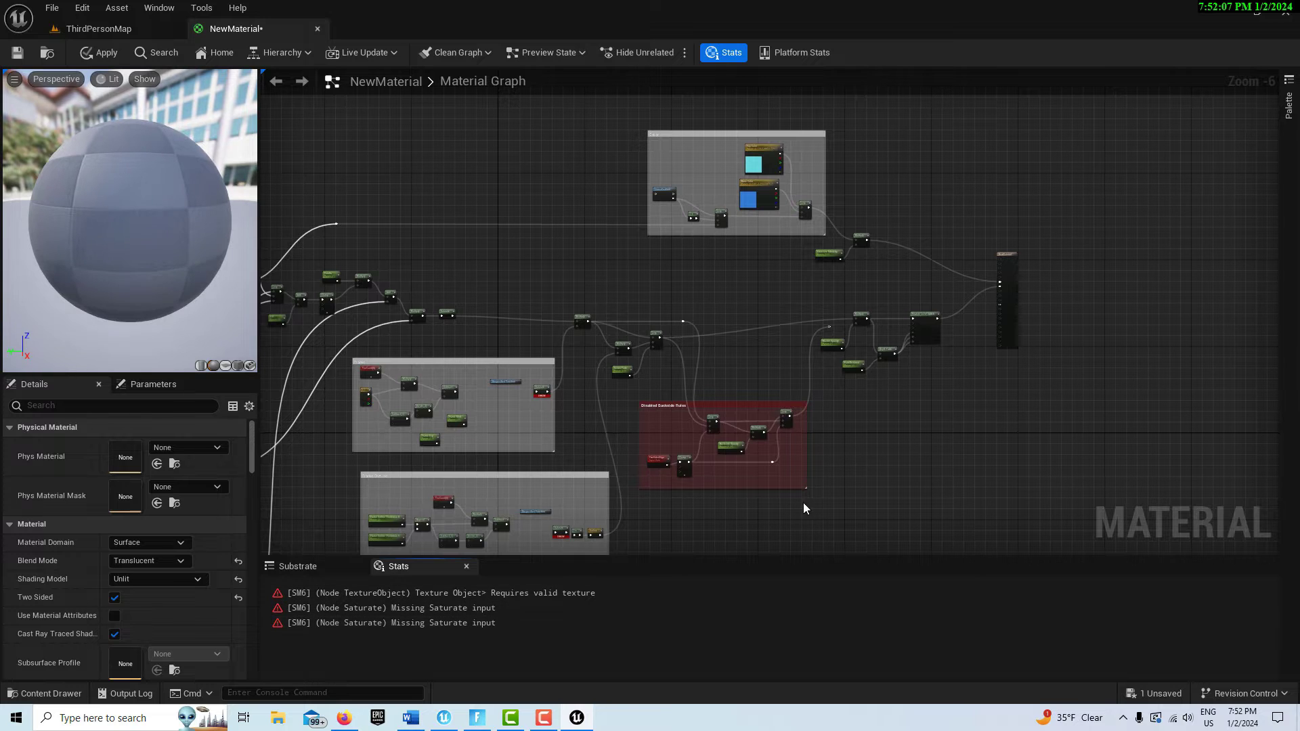
right_drag(806, 505, 976, 394)
scroll(763, 486, up, 2)
scroll(765, 482, down, 1)
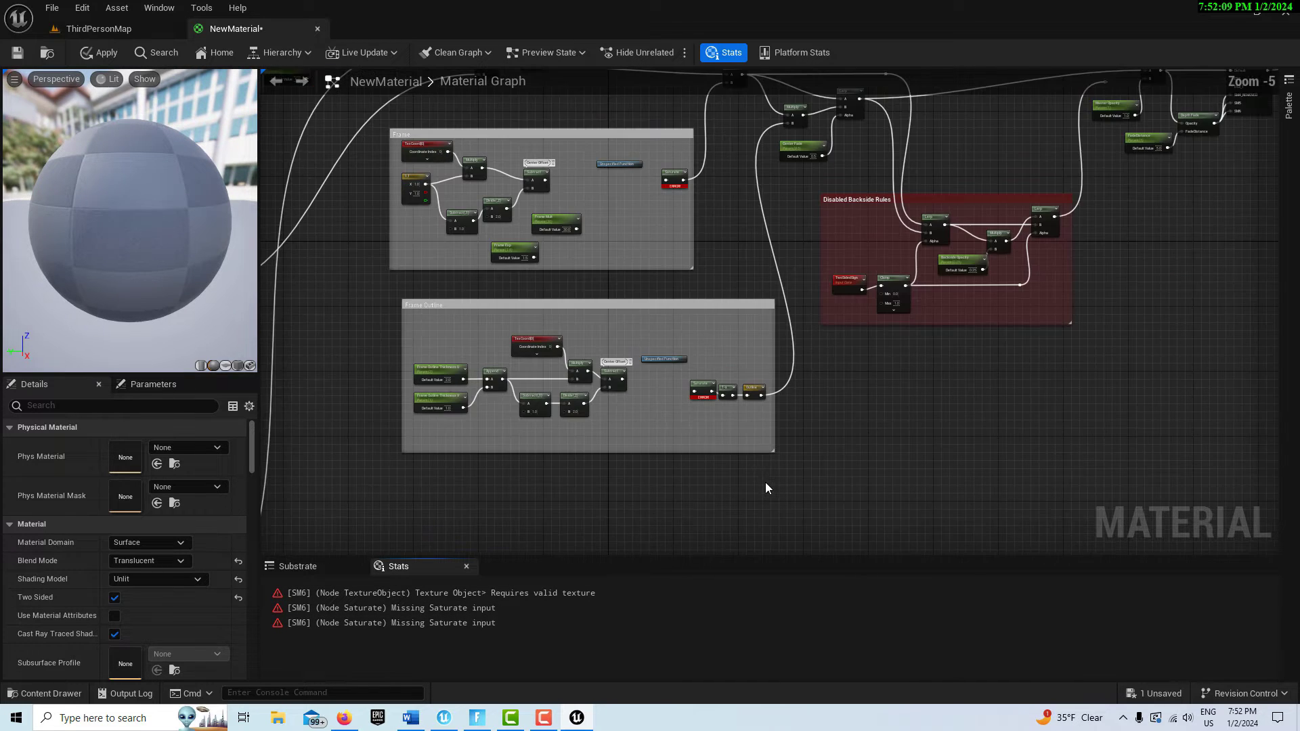
right_drag(870, 437, 871, 483)
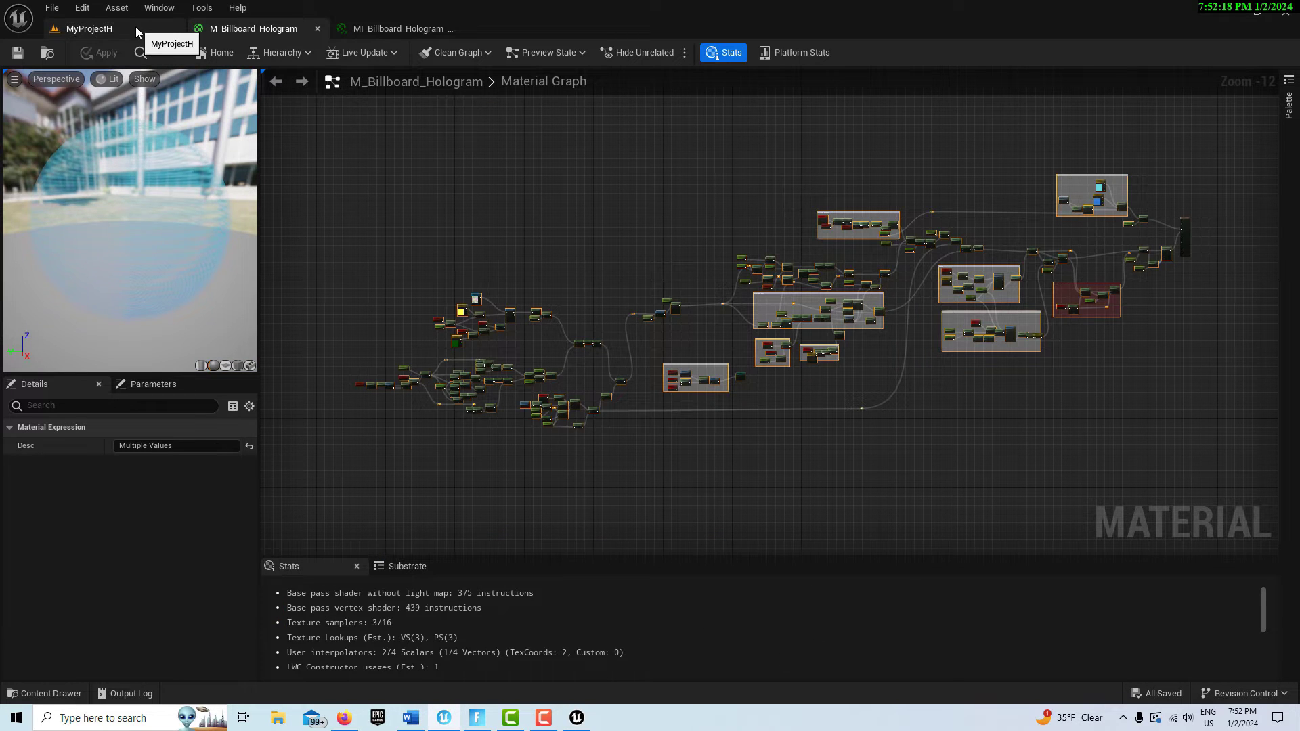
Zoom into M_Billboard_Hologram's Frame group and open MF_SquareEdgeMask to view its mask network.
scroll(863, 428, up, 5)
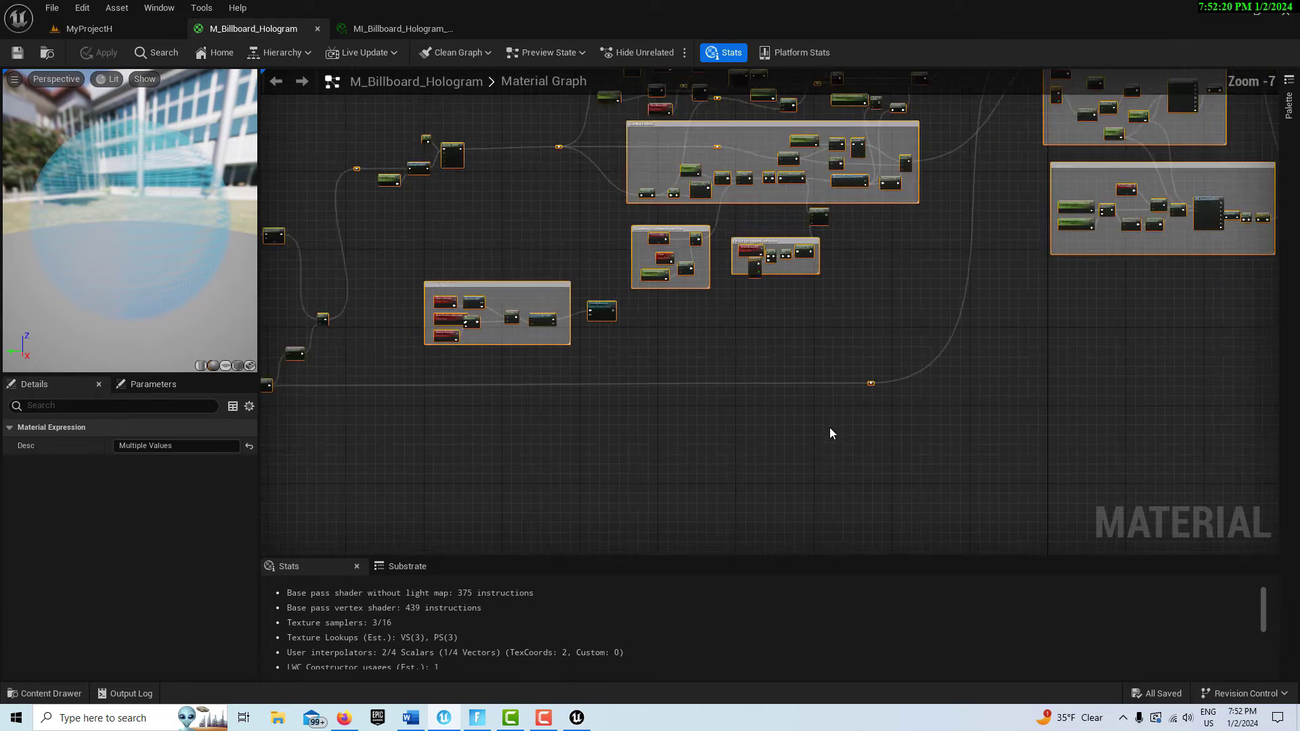
scroll(741, 433, up, 4)
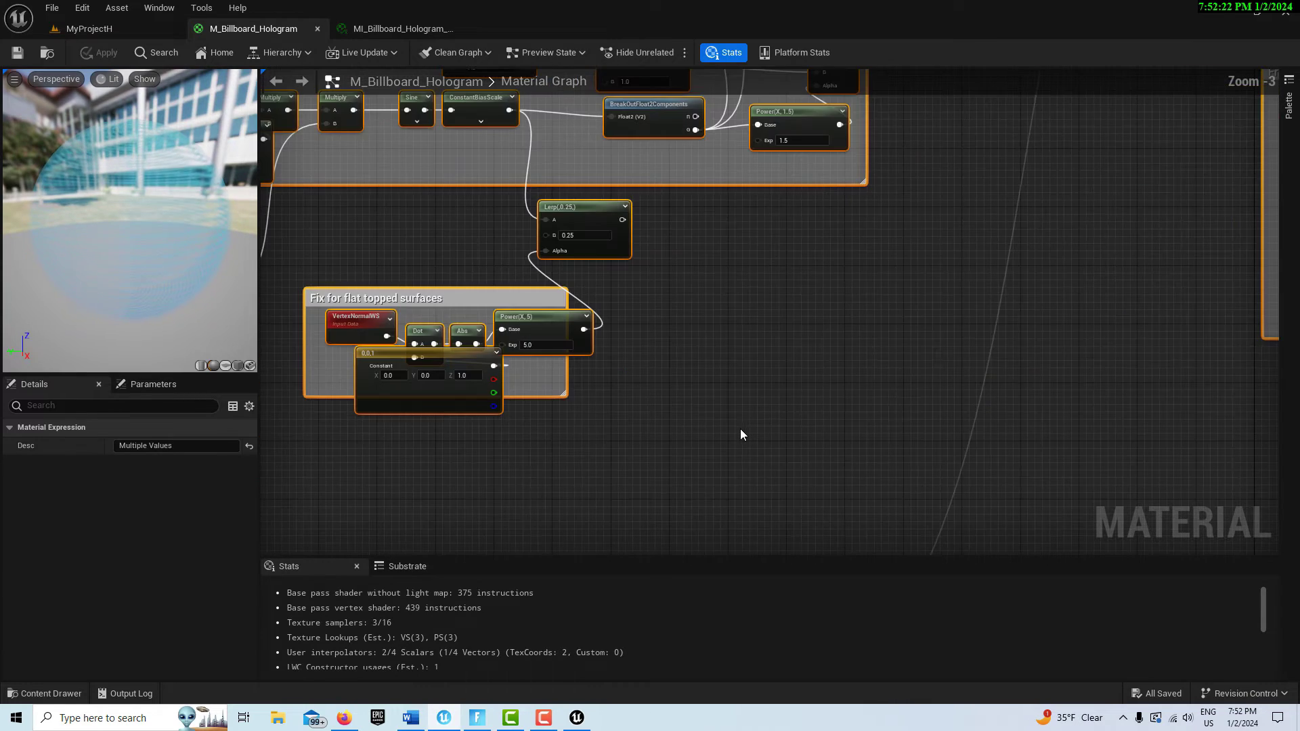
scroll(734, 390, down, 3)
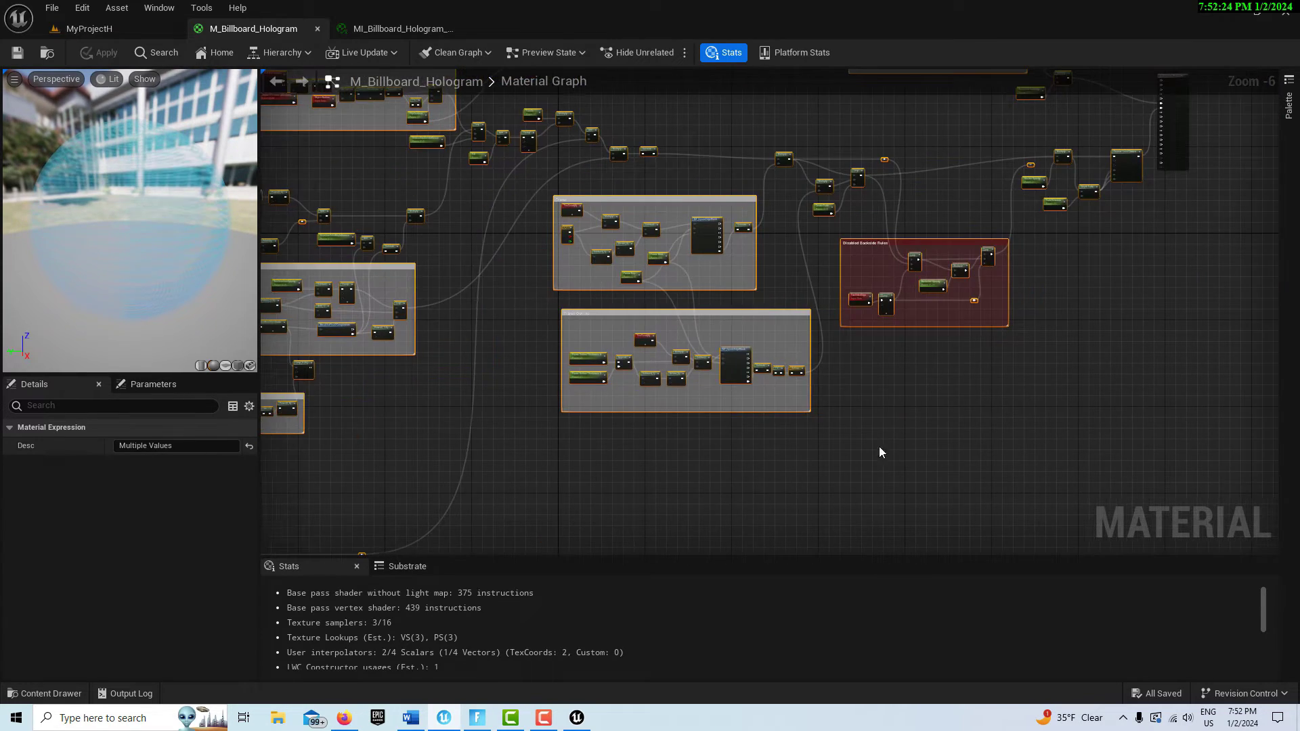
scroll(879, 453, up, 3)
scroll(859, 416, down, 1)
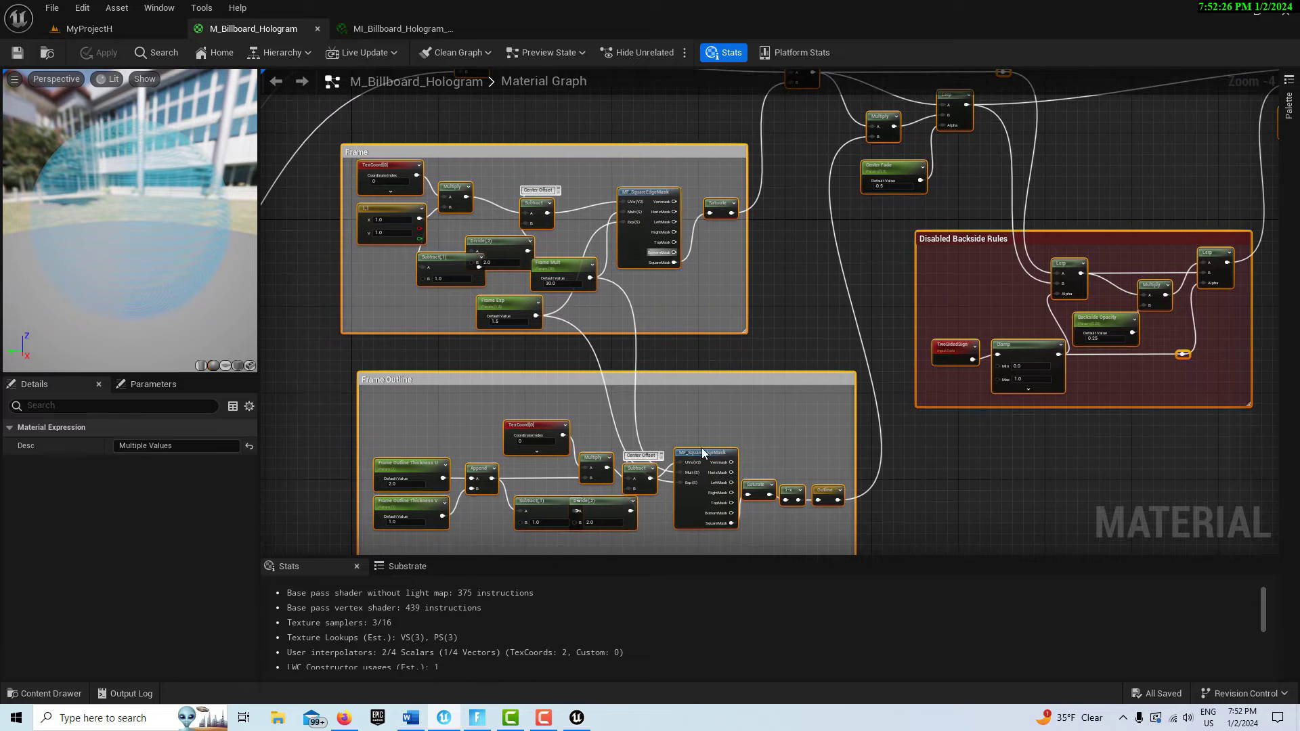
scroll(637, 211, up, 3)
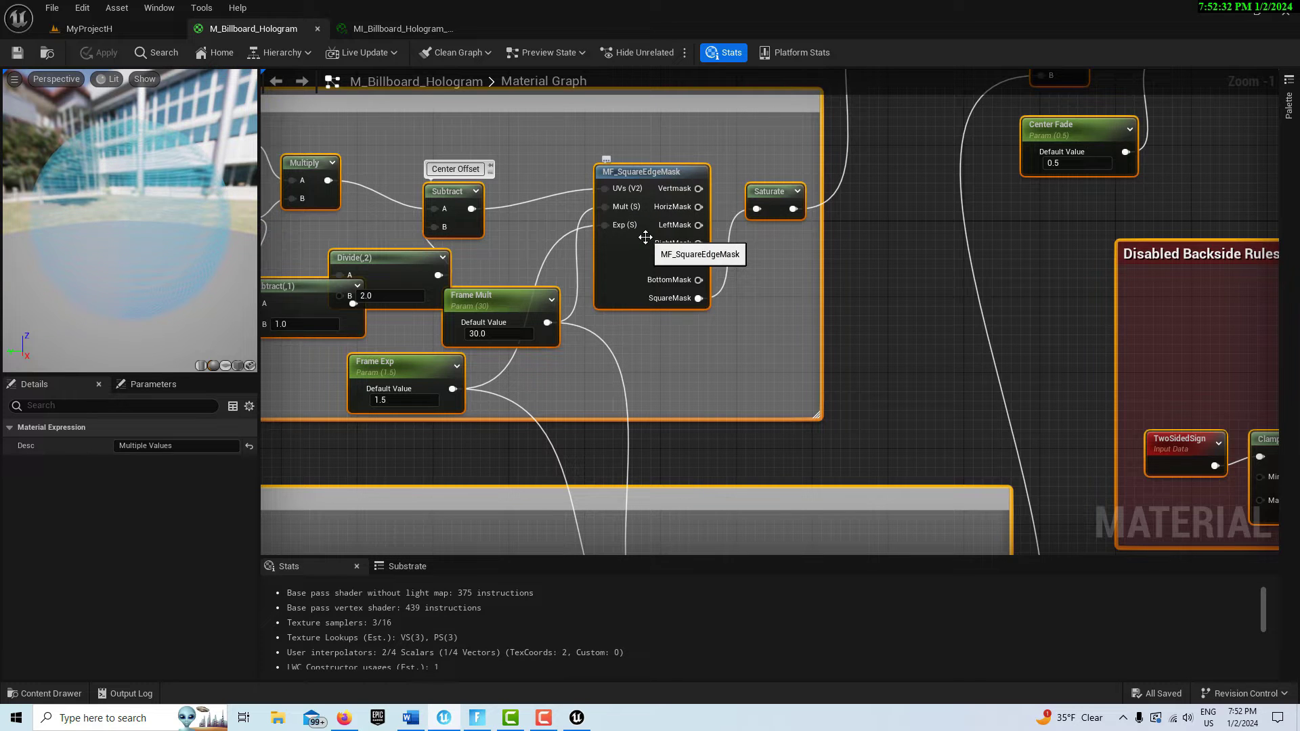
double_click(645, 237)
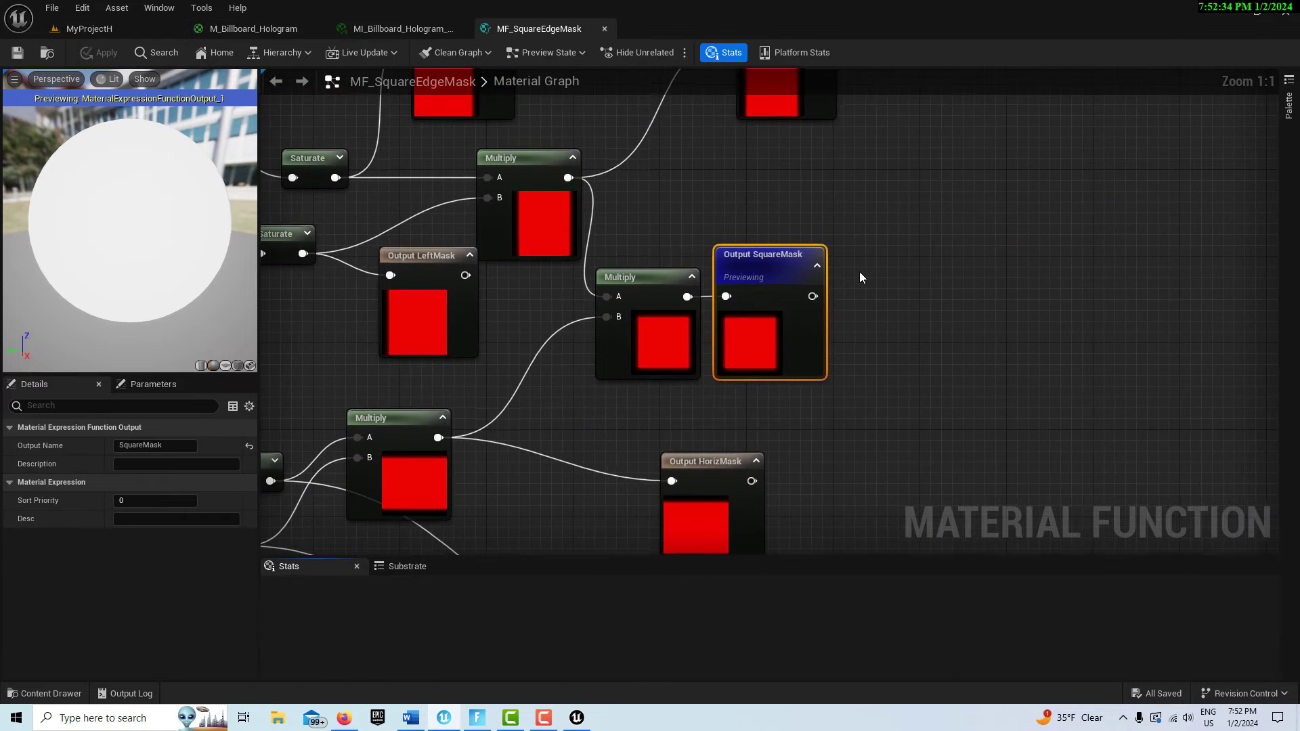
scroll(975, 366, down, 4)
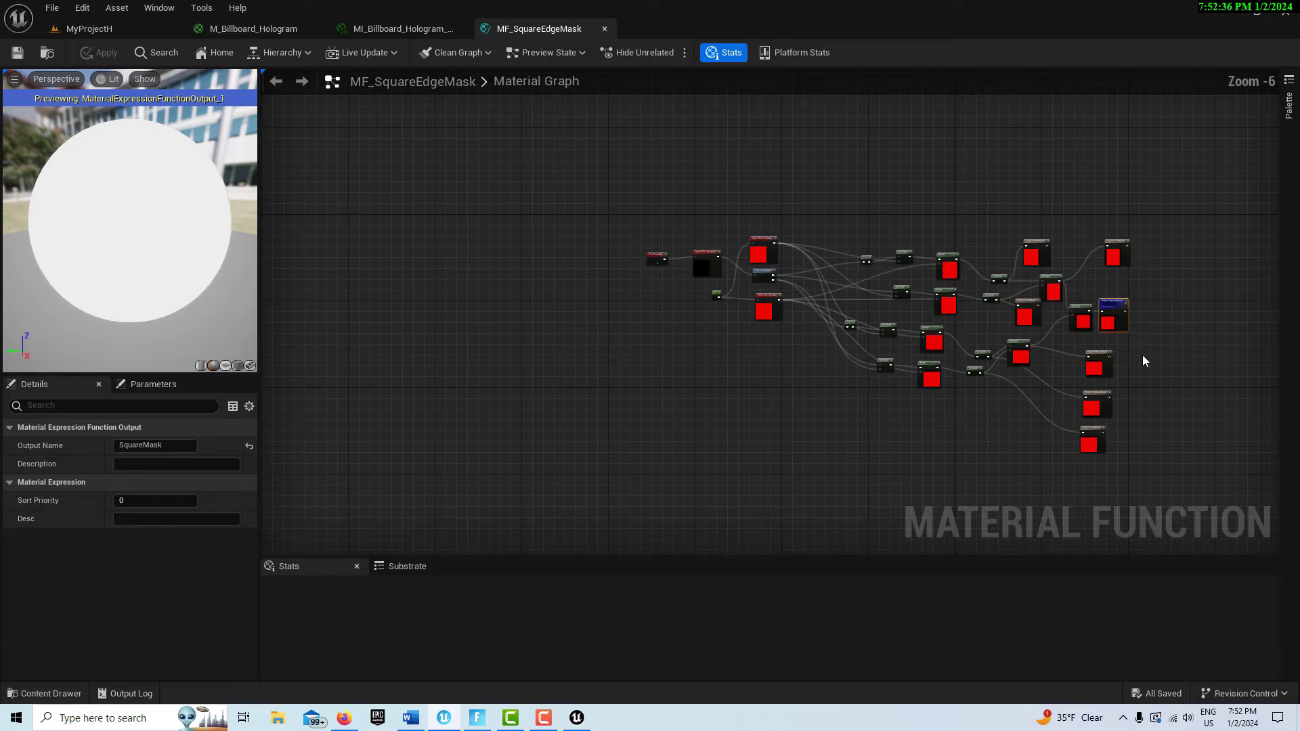
right_drag(826, 409, 521, 289)
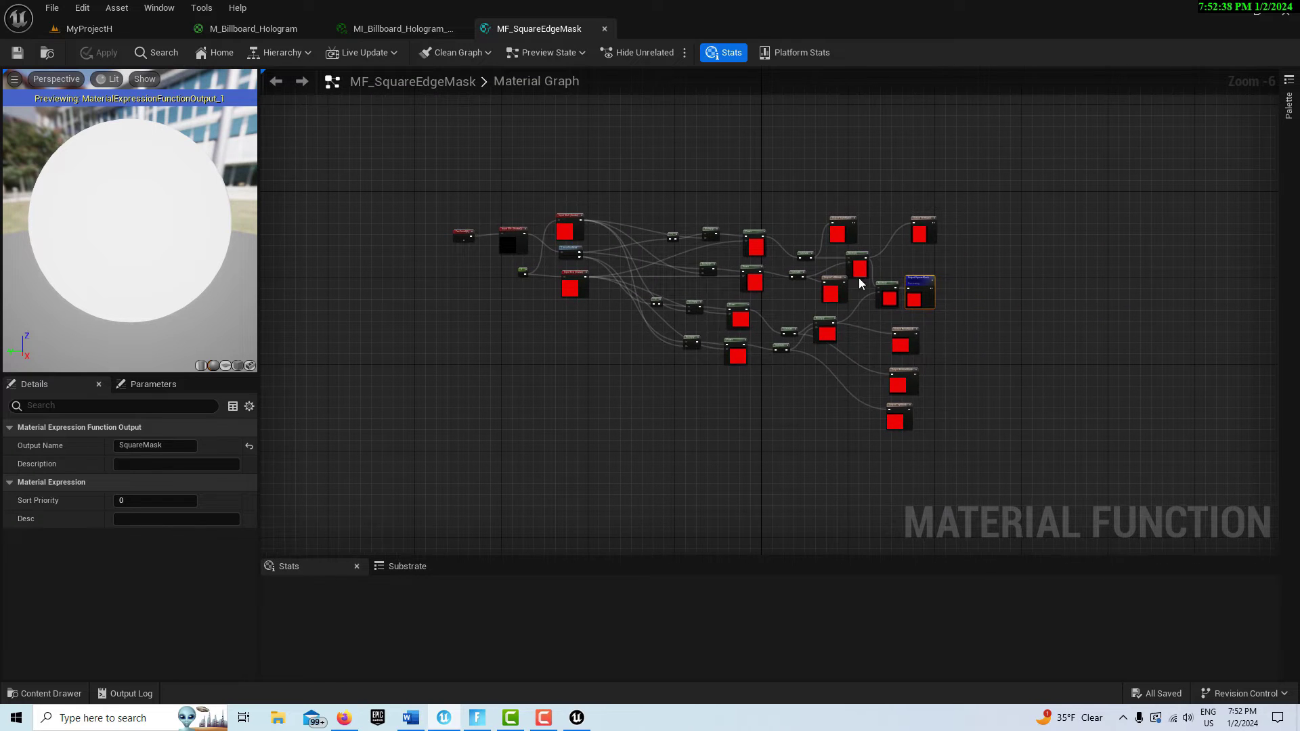
Create a Material Function named MF_SquareEdgeMask beside NewMaterial and open it.
click(580, 720)
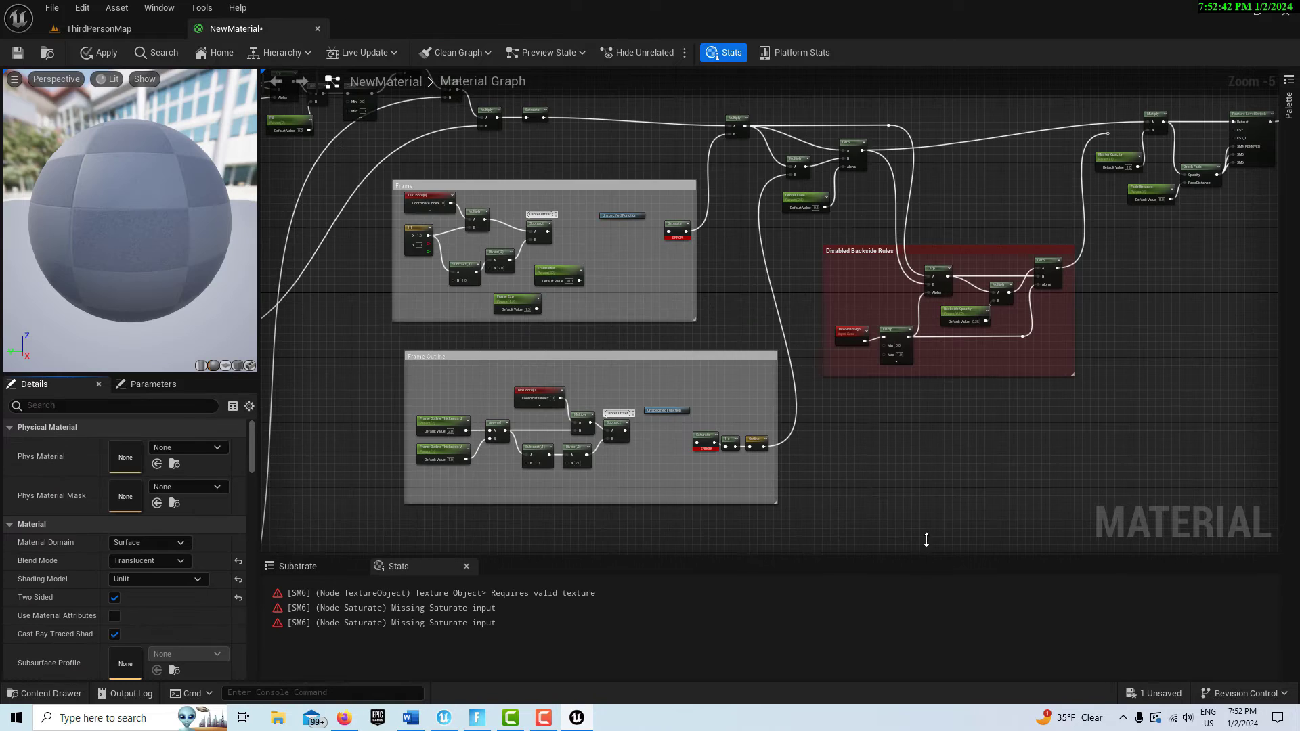
right_click(688, 580)
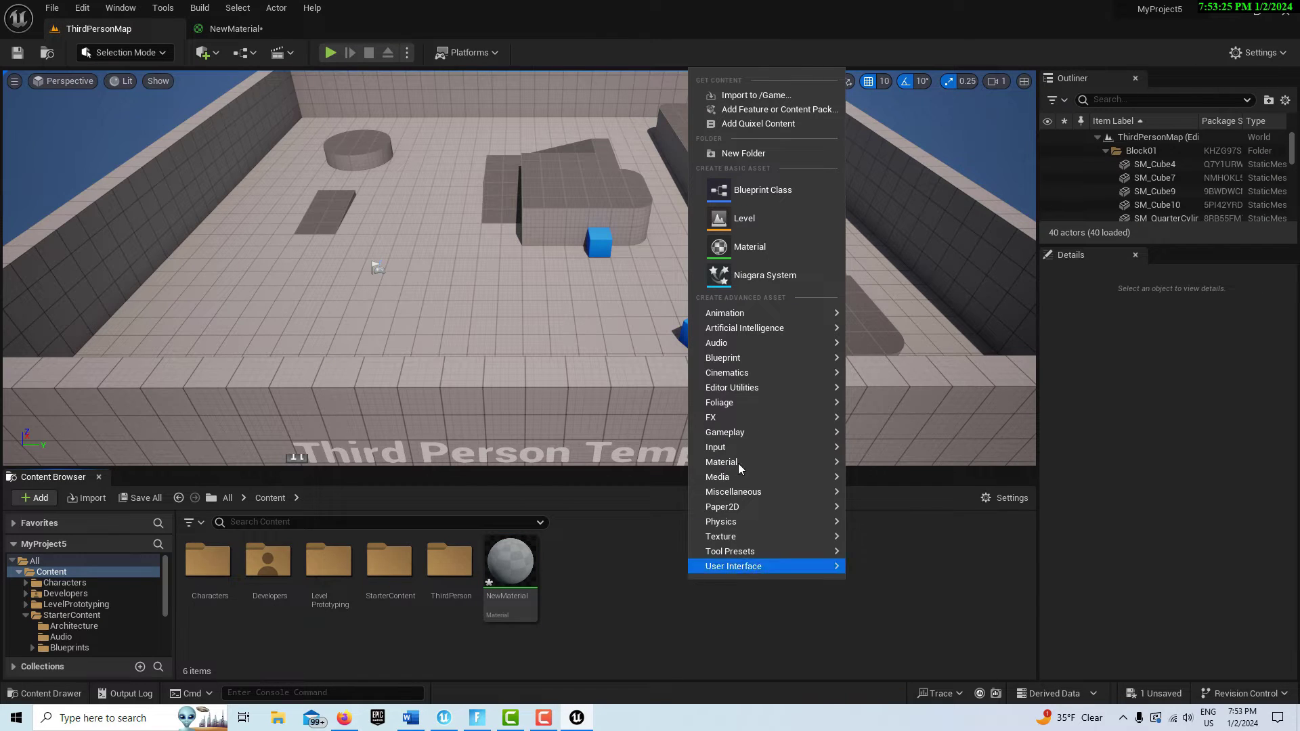
mouse_move(766, 361)
mouse_move(786, 462)
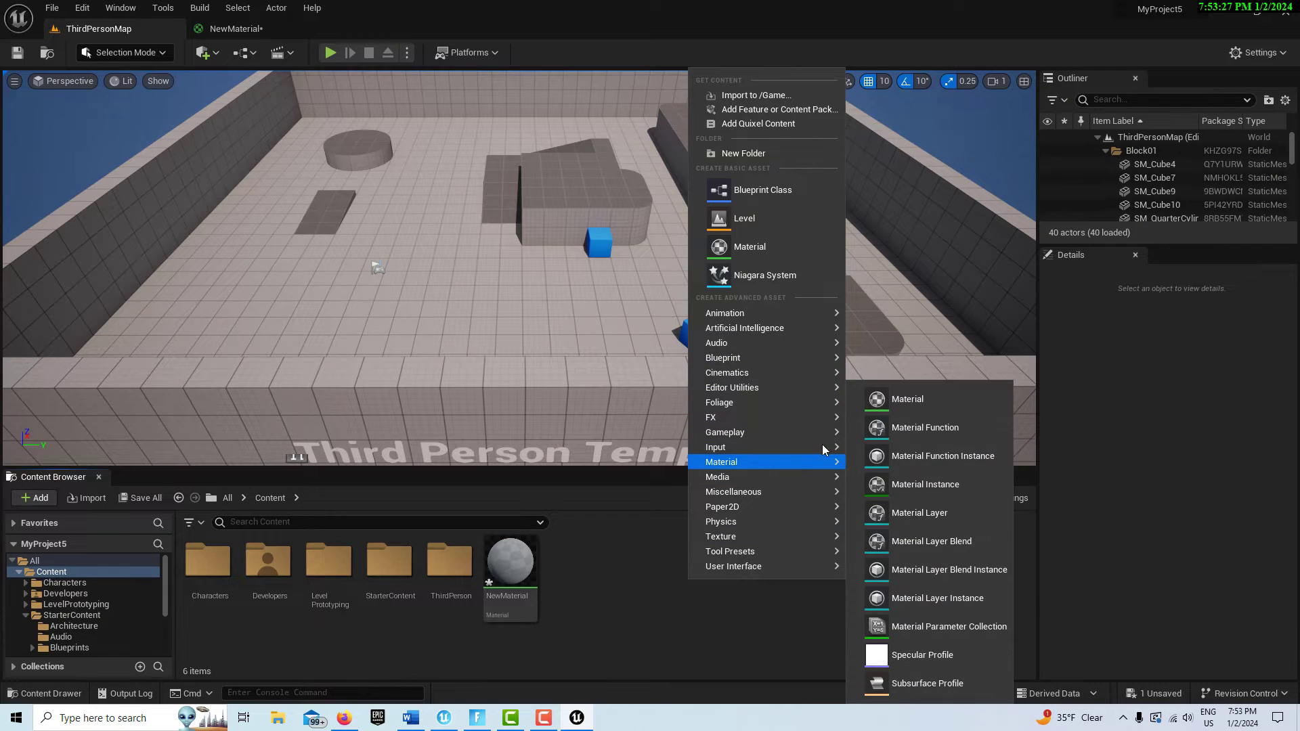
click(903, 425)
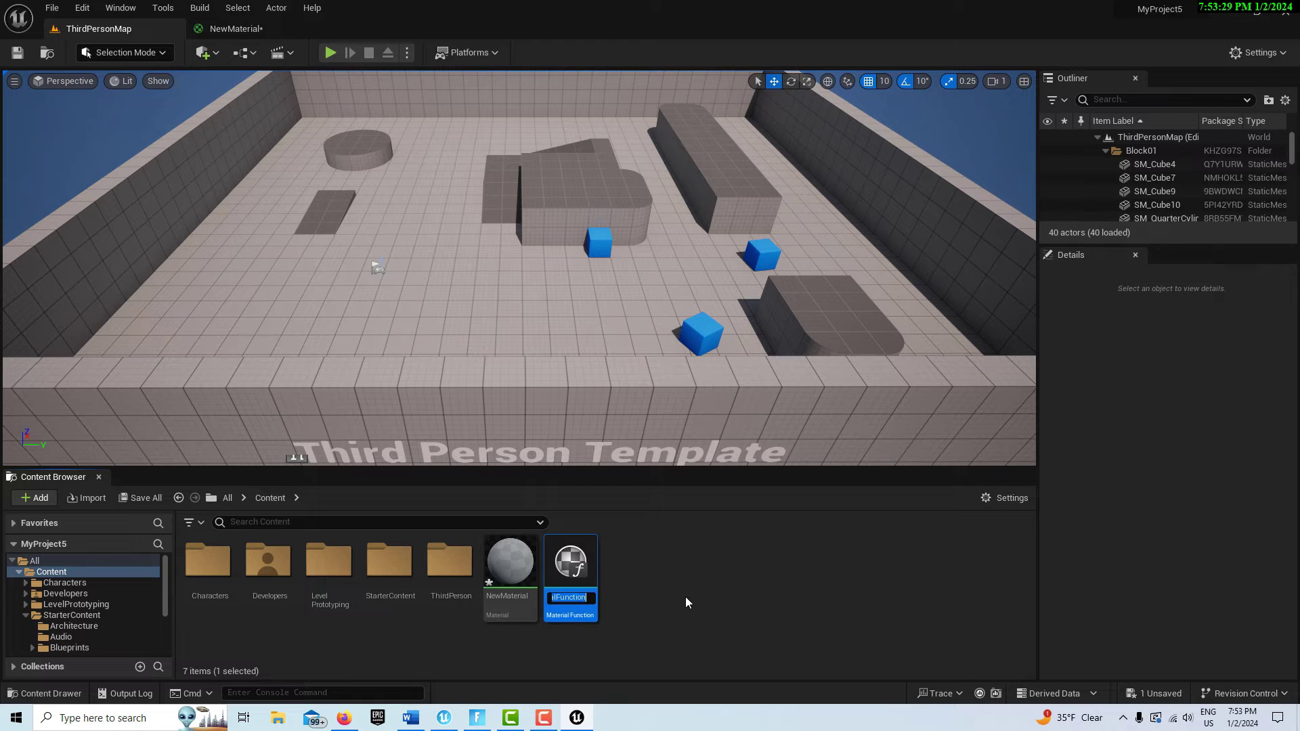
text(MF)
text(_)
text(S)
text(quare)
text(EdgeM)
text(ask)
key(Return)
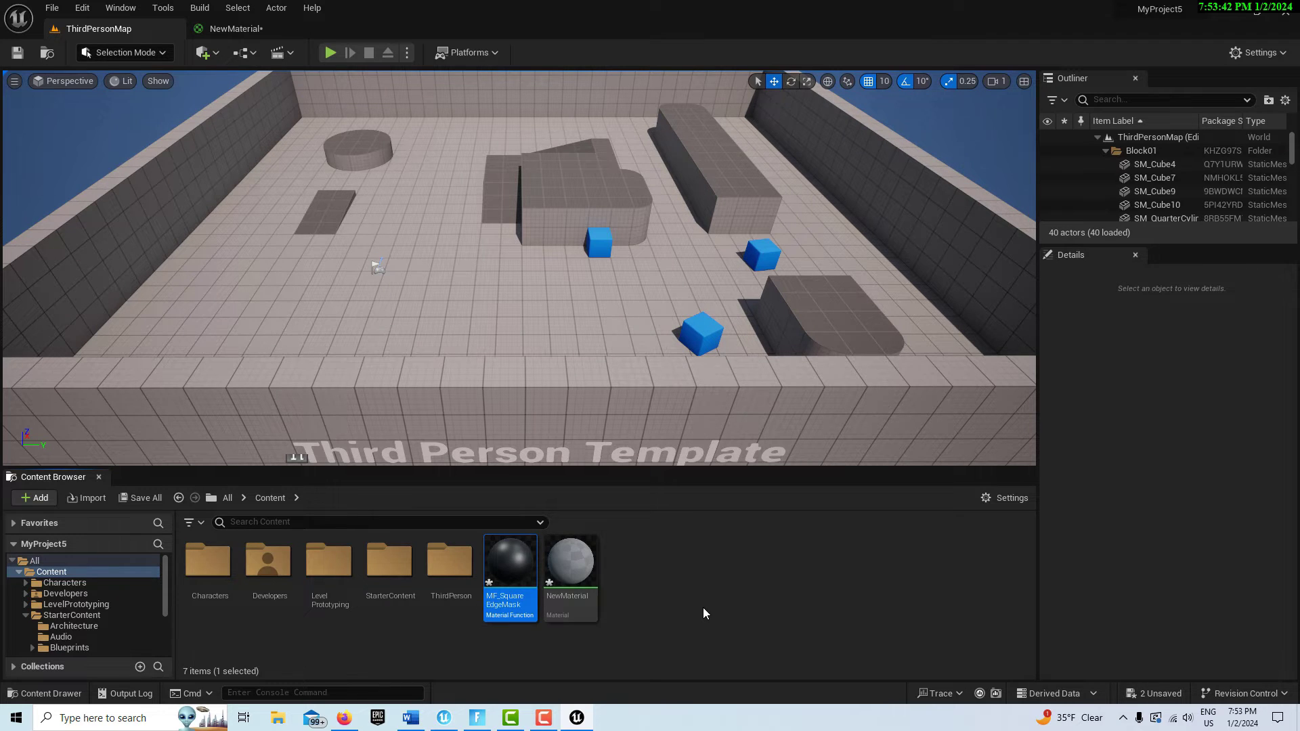
double_click(503, 567)
Copy all nodes from the original edge-mask function and paste them into the new MF_SquareEdgeMask.
scroll(911, 400, down, 3)
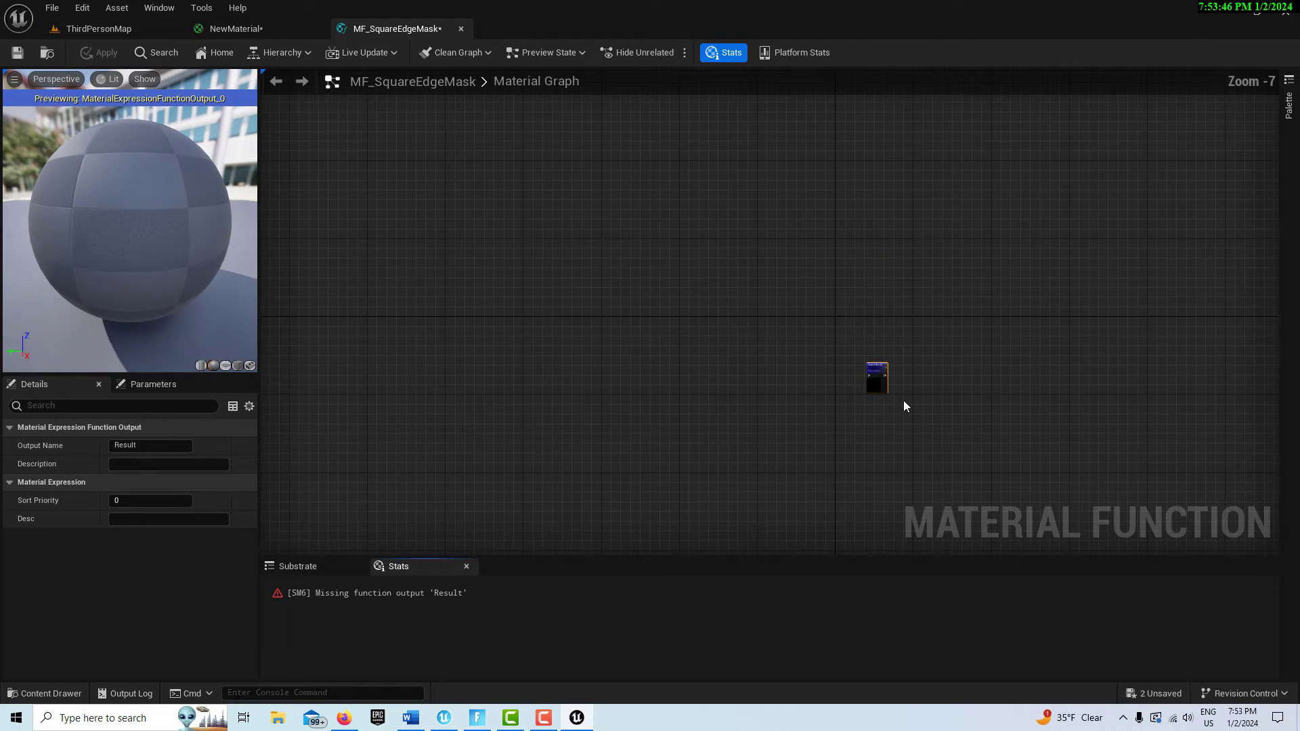
right_drag(786, 455, 915, 331)
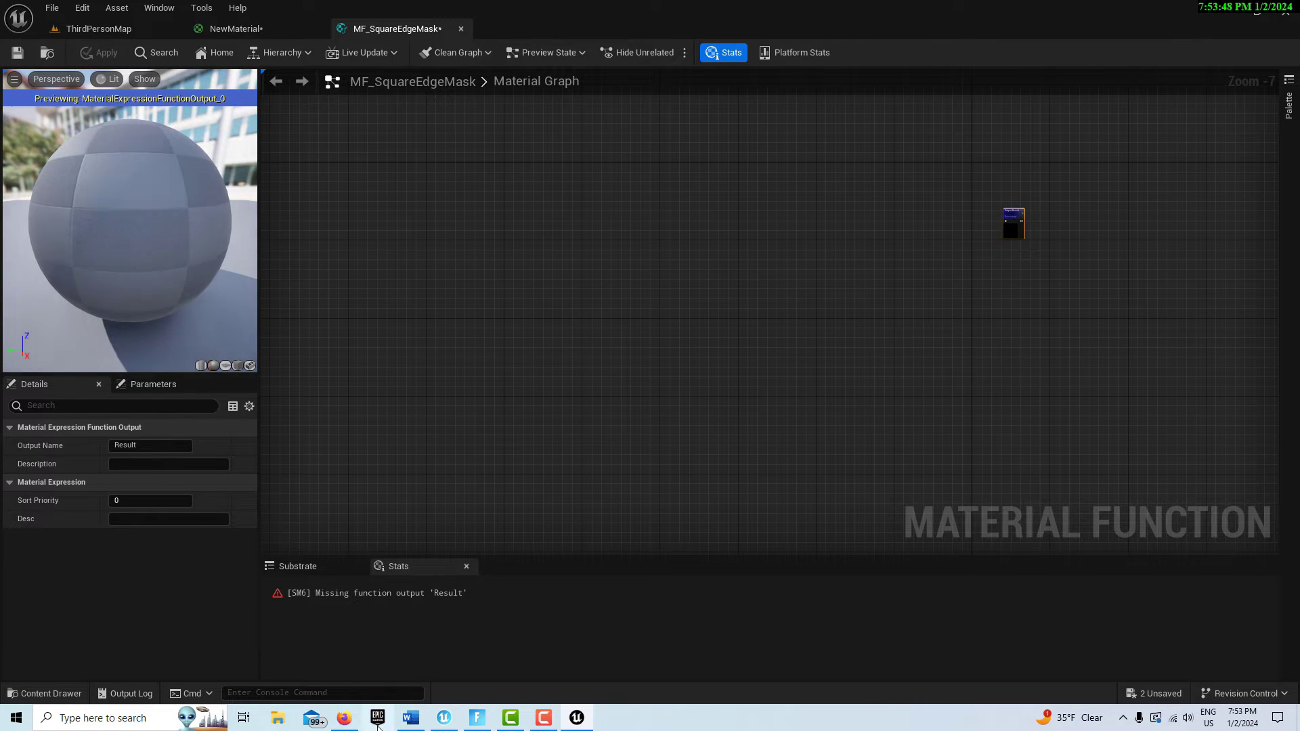
click(447, 722)
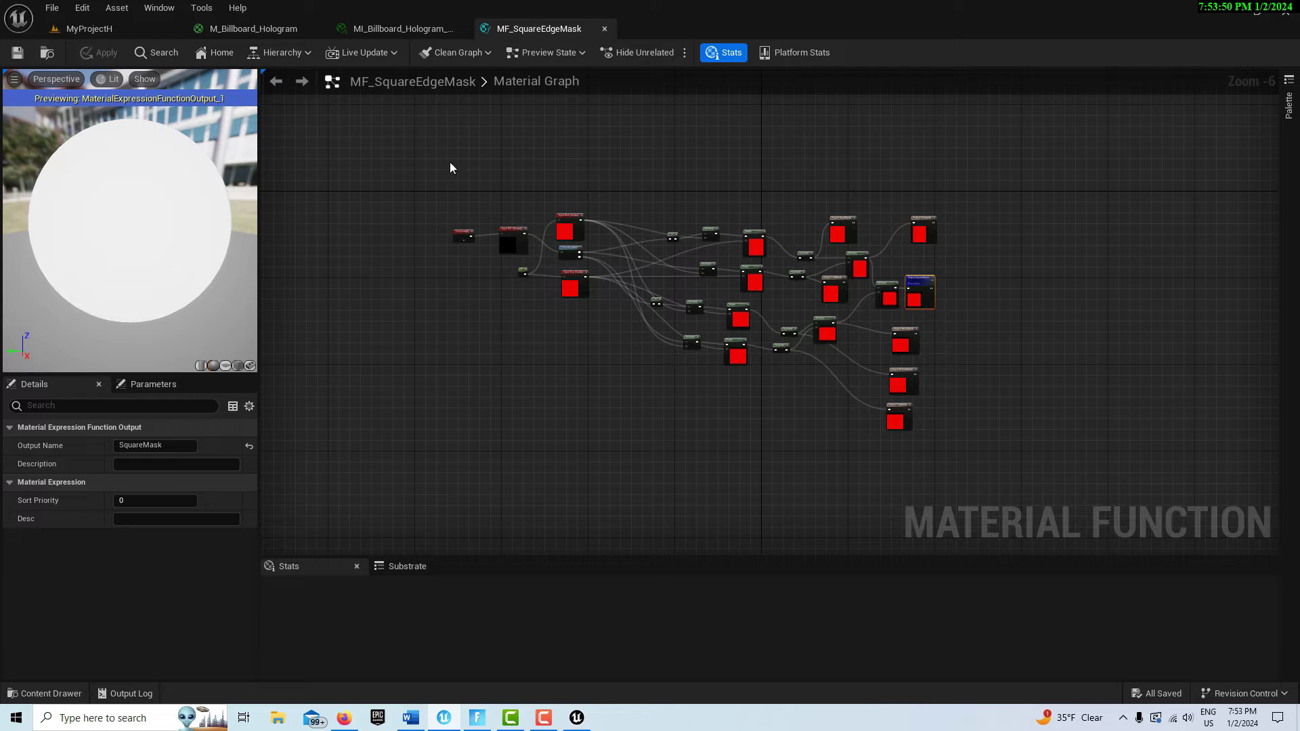
drag(430, 169, 1034, 457)
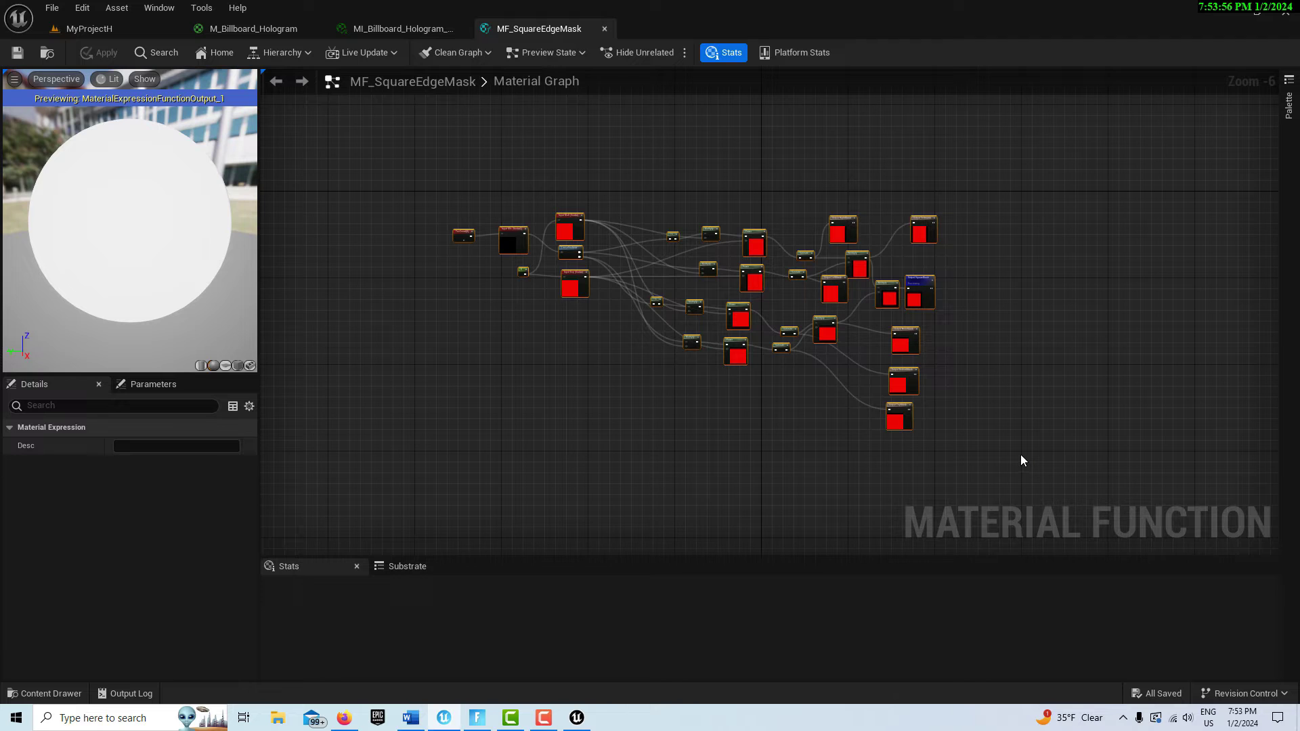
click(579, 717)
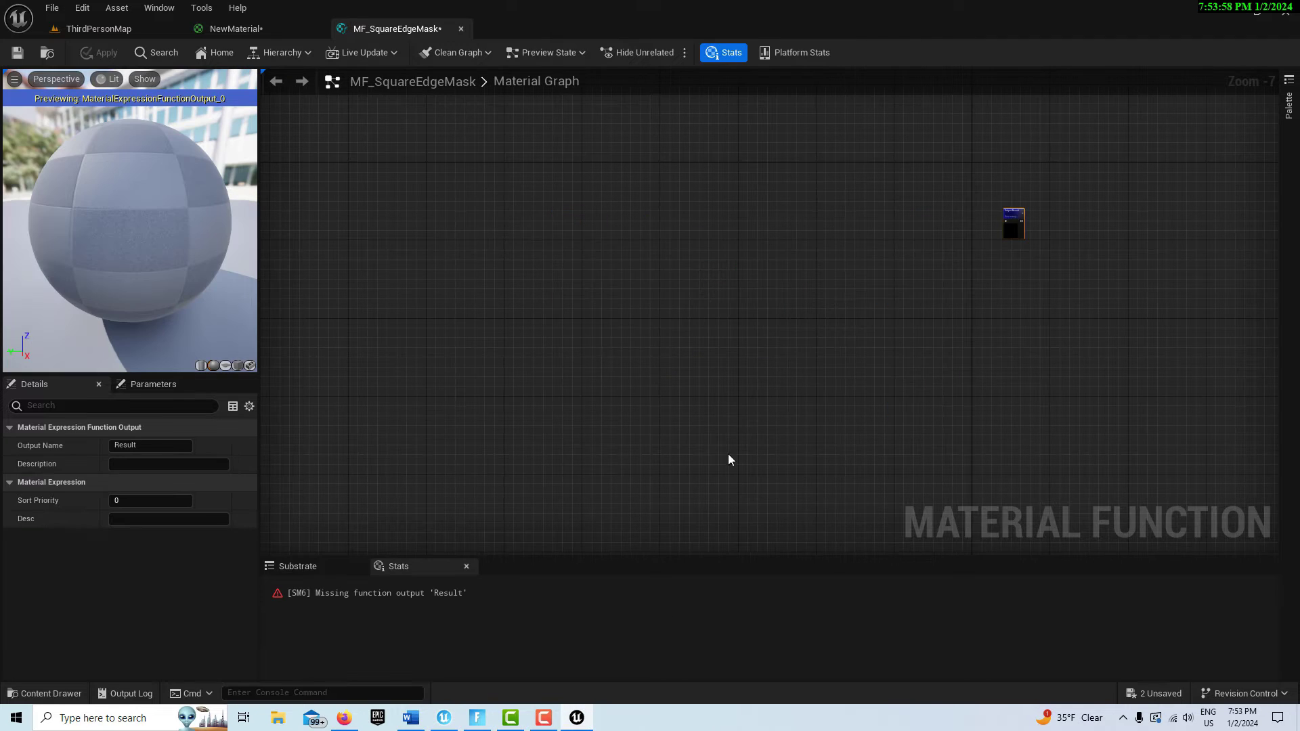
click(492, 225)
key(ctrl+v)
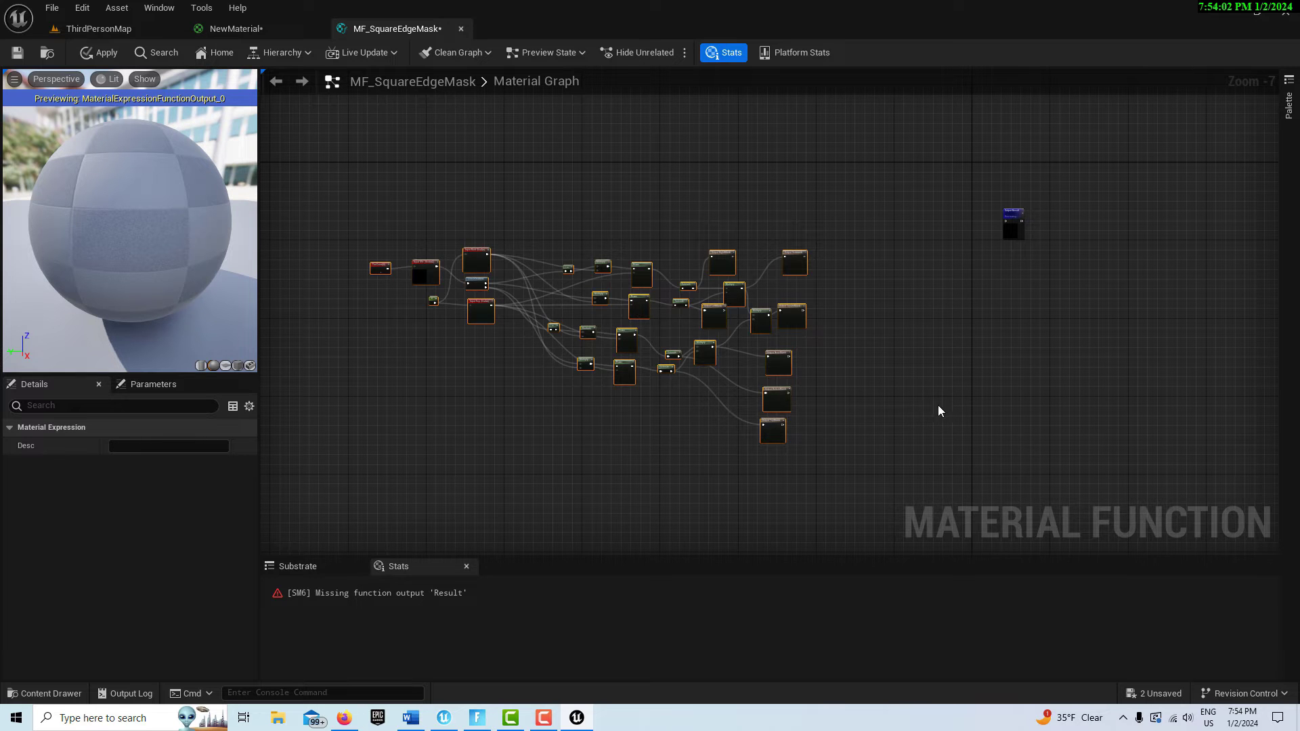
Connect the SquareMask output to Output Result.
scroll(901, 399, up, 3)
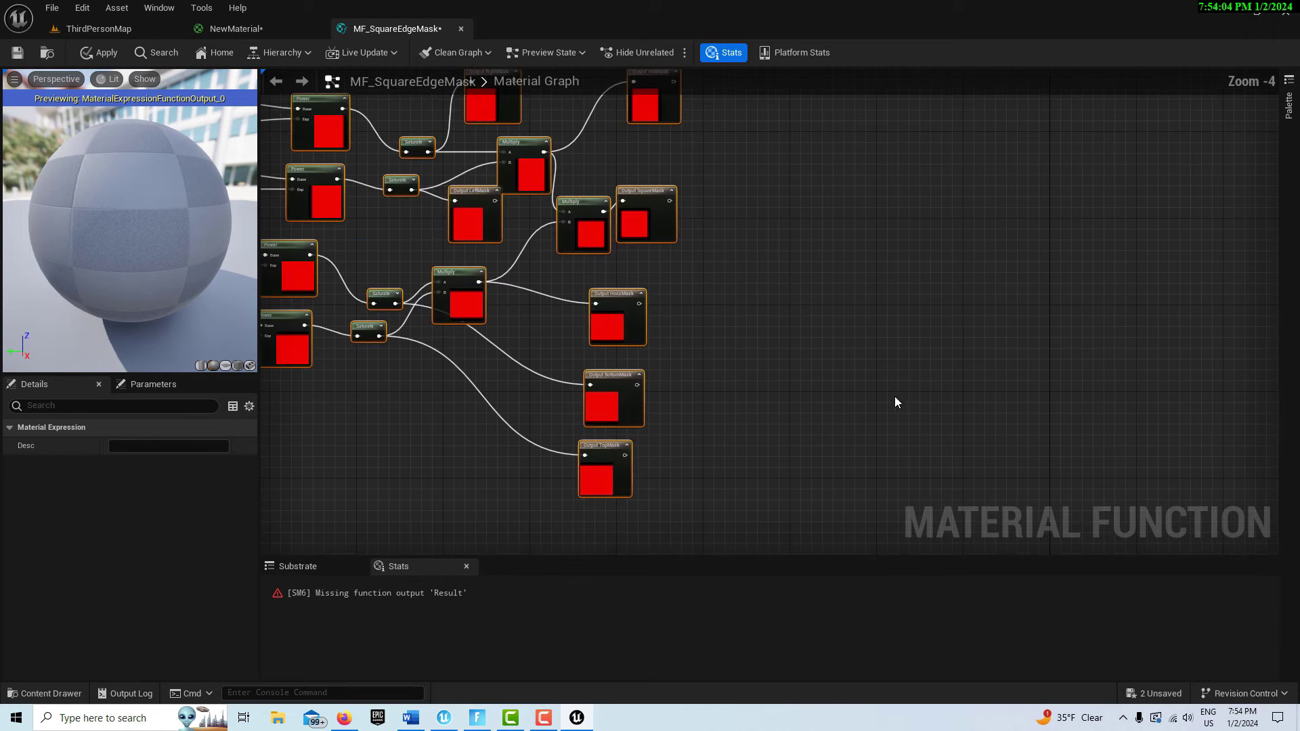
right_drag(793, 329, 784, 482)
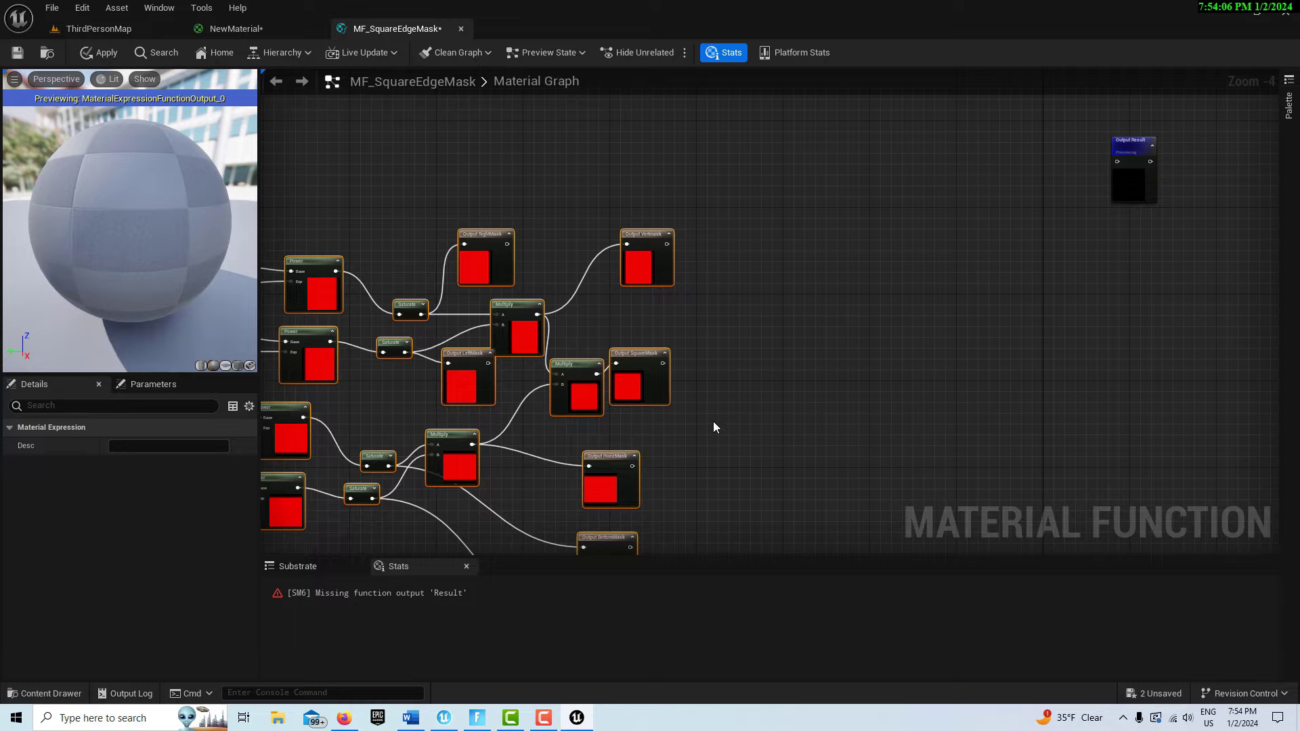
right_drag(713, 427, 778, 418)
drag(711, 360, 956, 292)
right_drag(1135, 367, 907, 421)
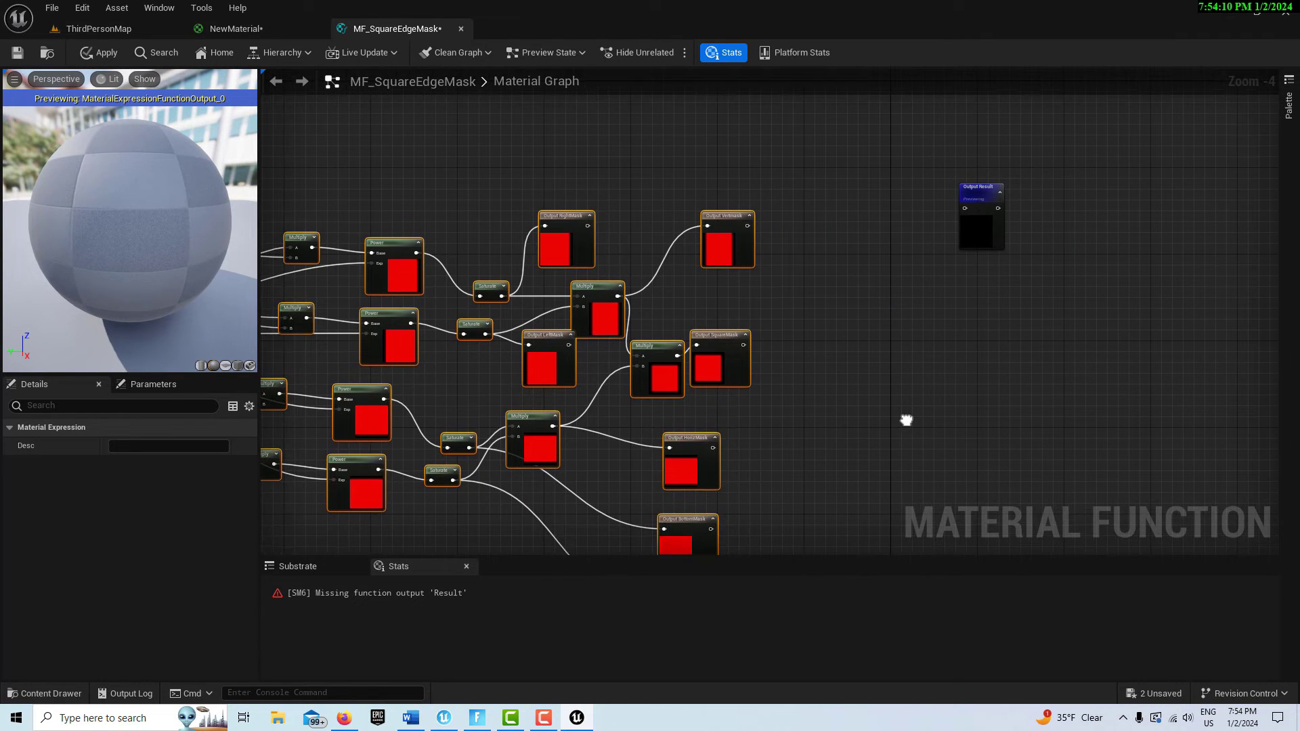
drag(743, 345, 966, 208)
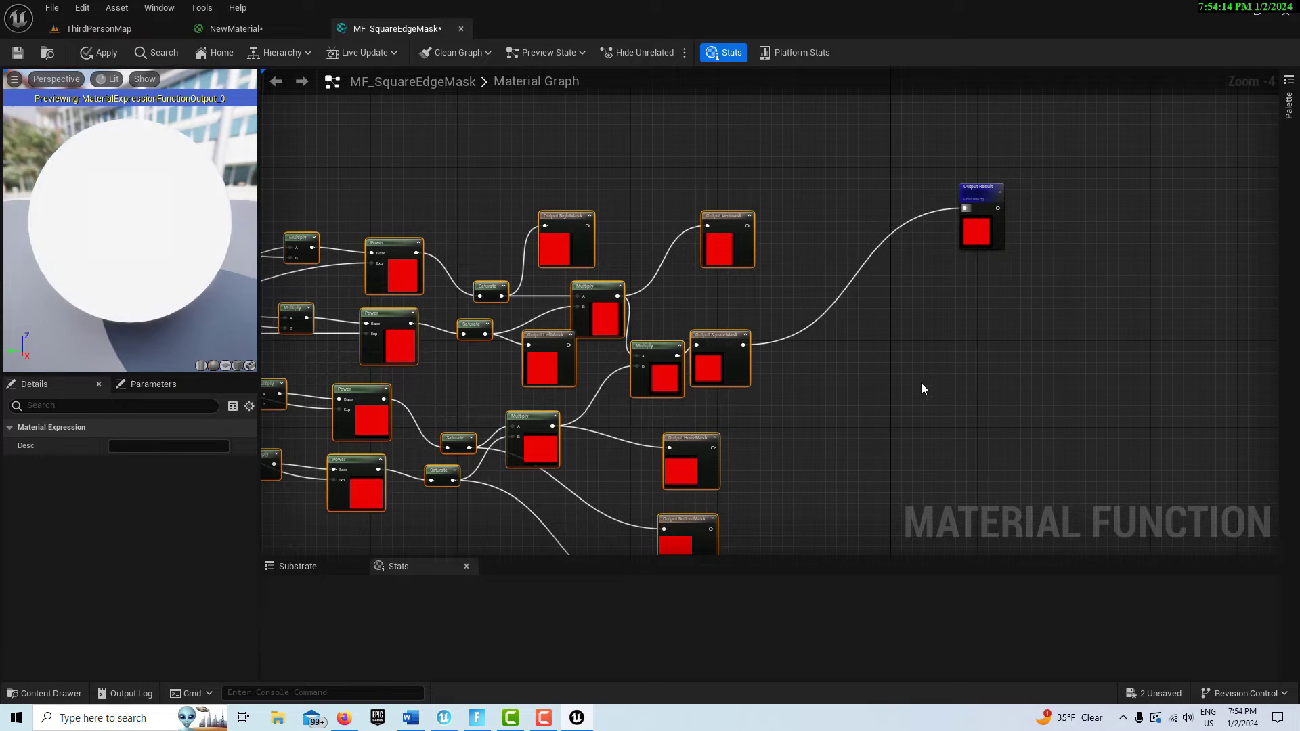
scroll(919, 385, down, 1)
scroll(921, 397, down, 2)
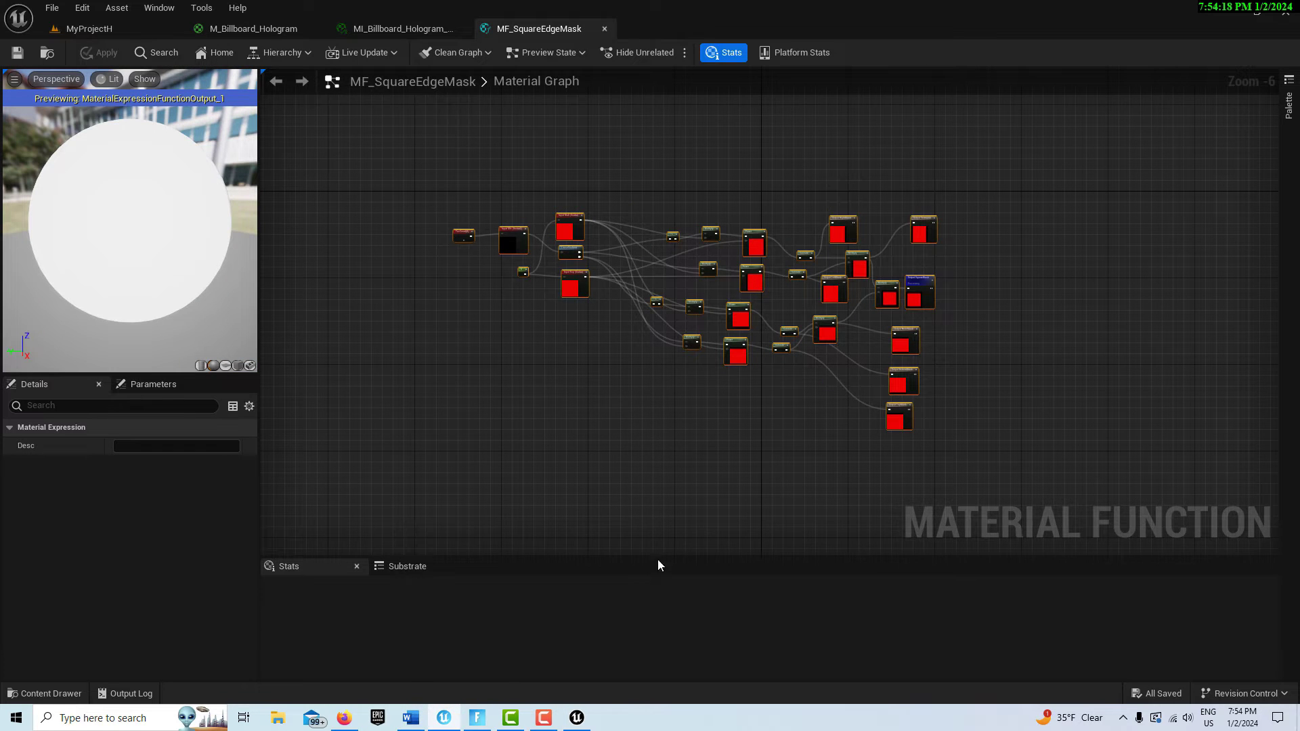
scroll(958, 345, up, 1)
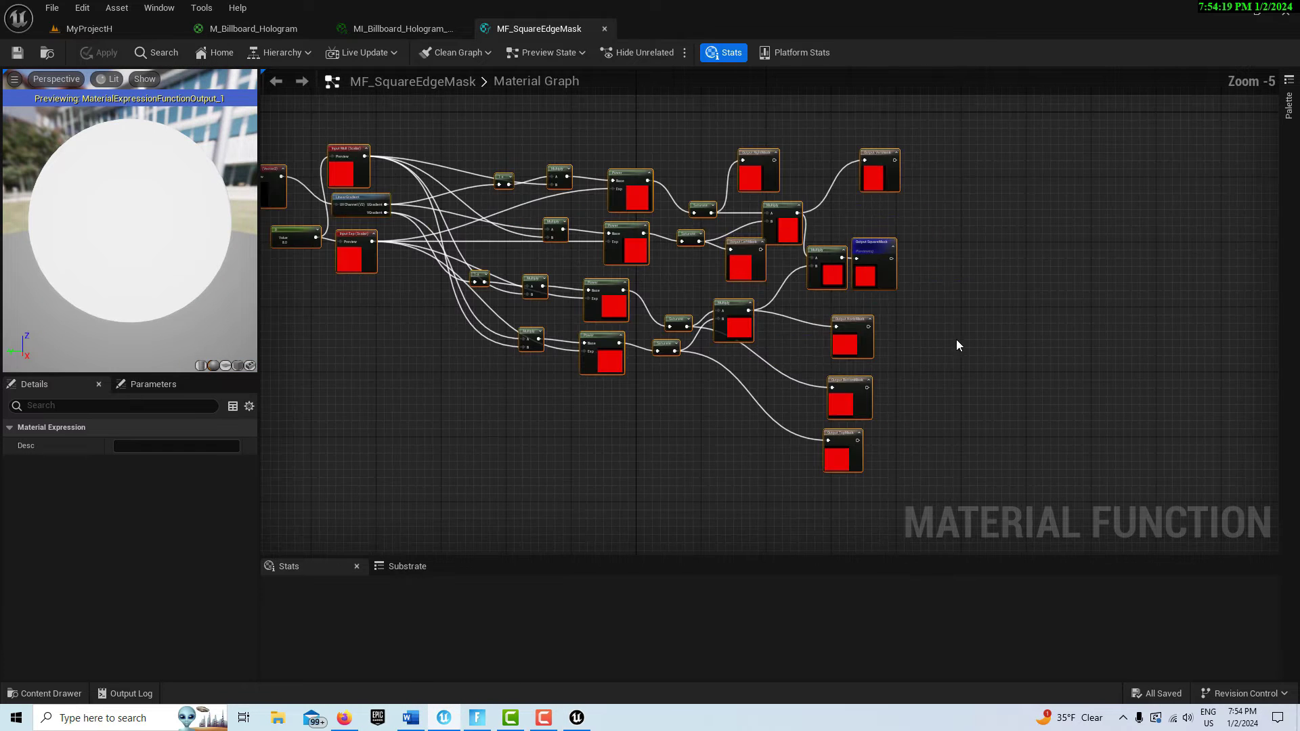
click(88, 28)
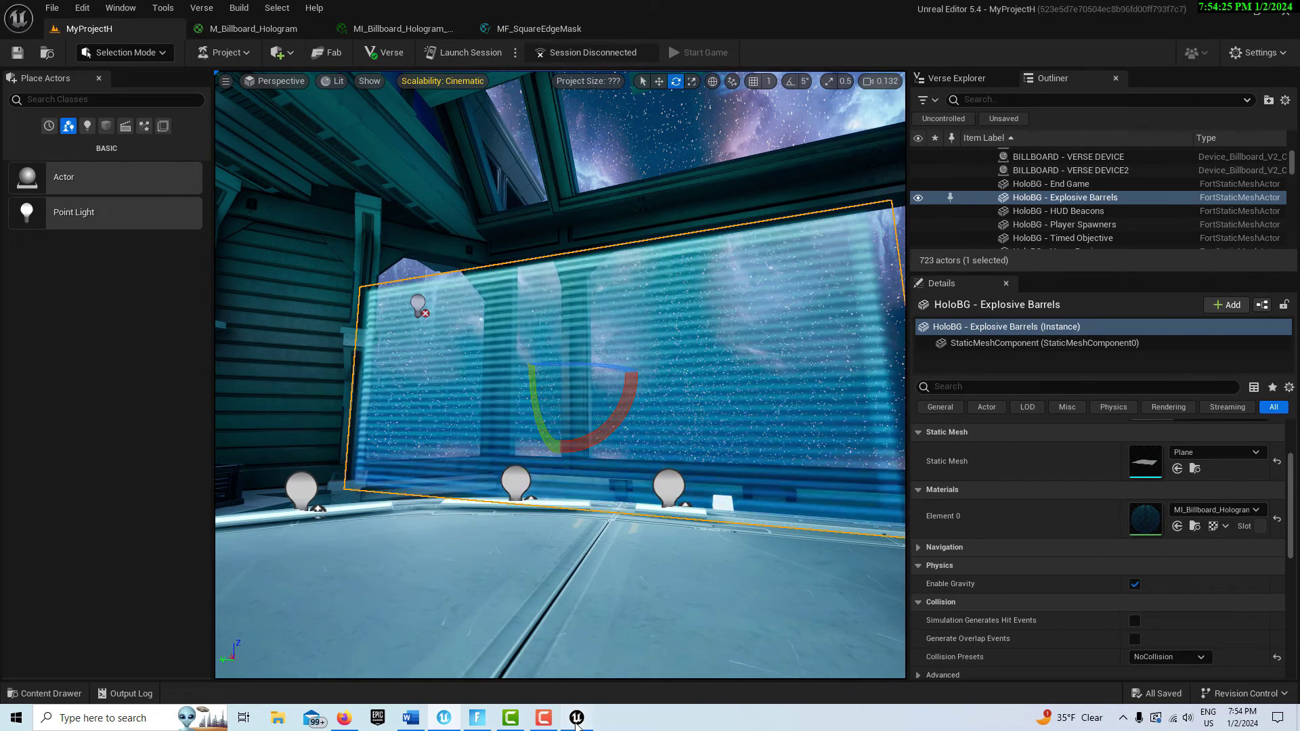
Replace the Frame section's Unspecified Function node with an MF_SquareEdgeMask function call.
key(alt+Tab)
click(265, 30)
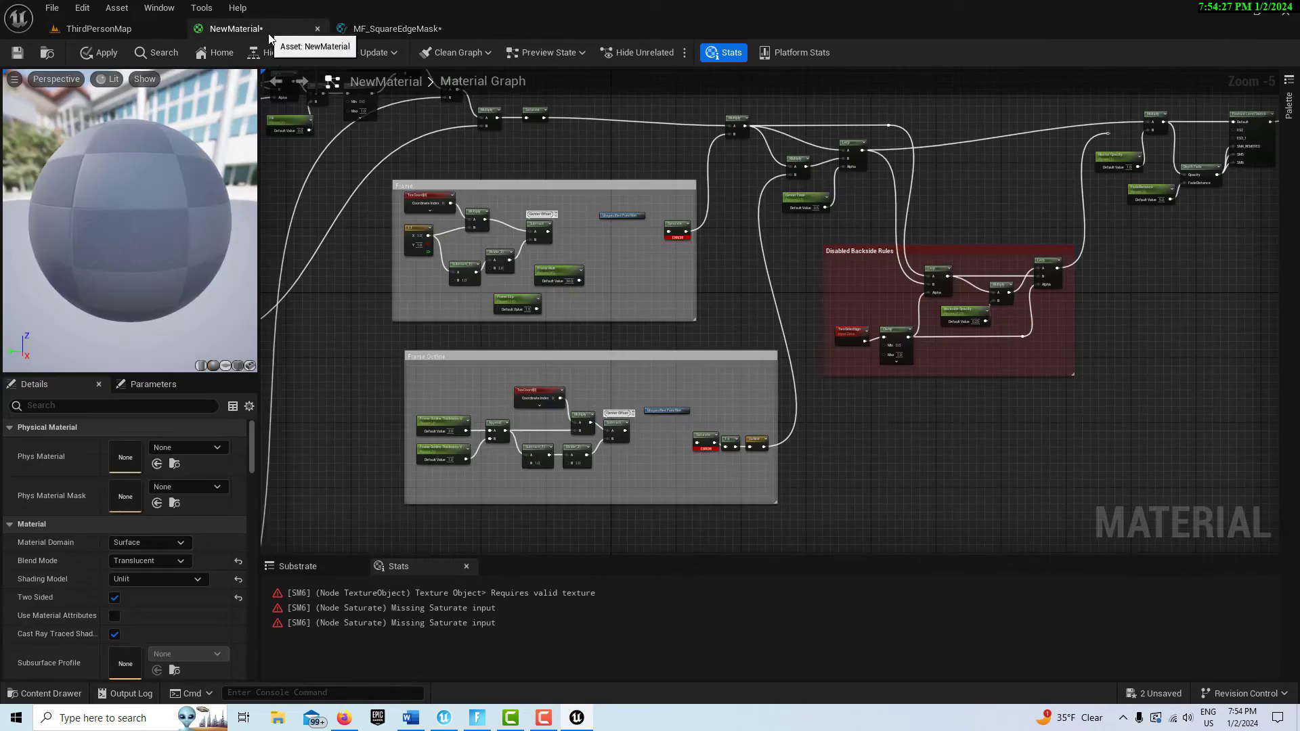
right_drag(855, 493, 801, 535)
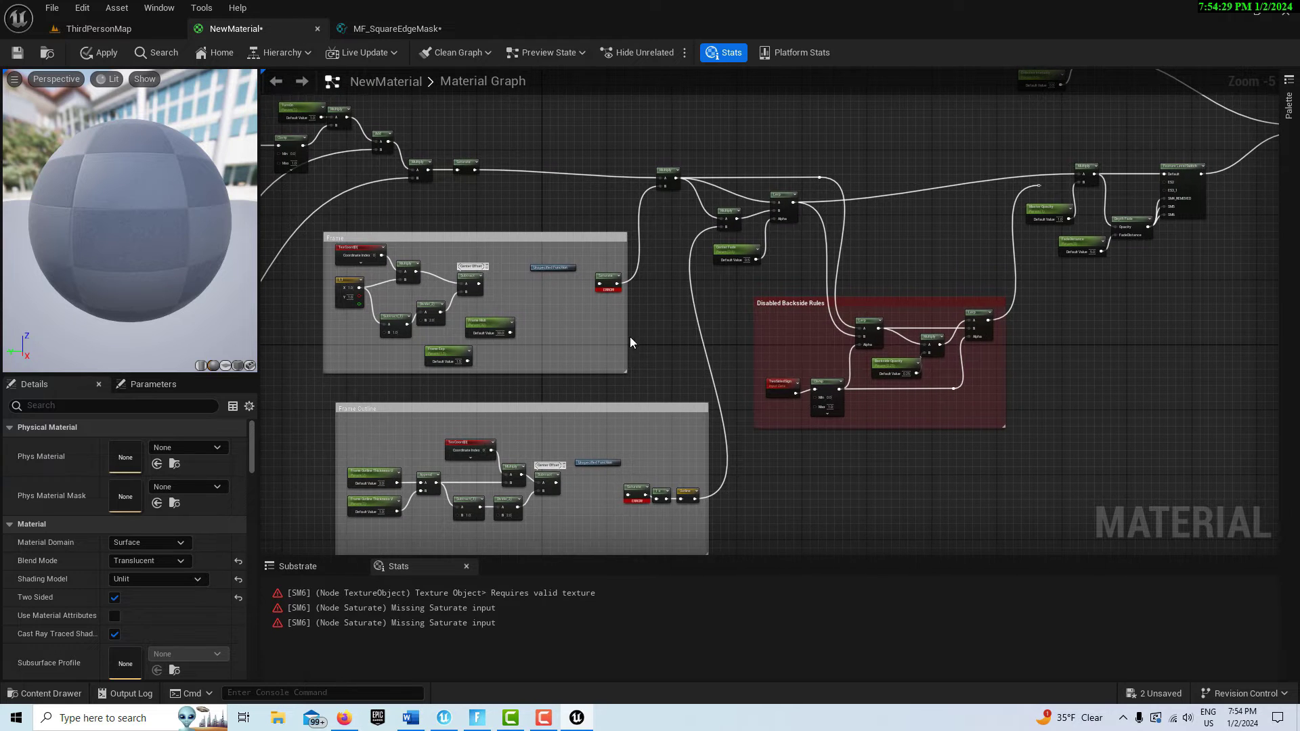
scroll(621, 332, up, 2)
right_drag(635, 332, 831, 417)
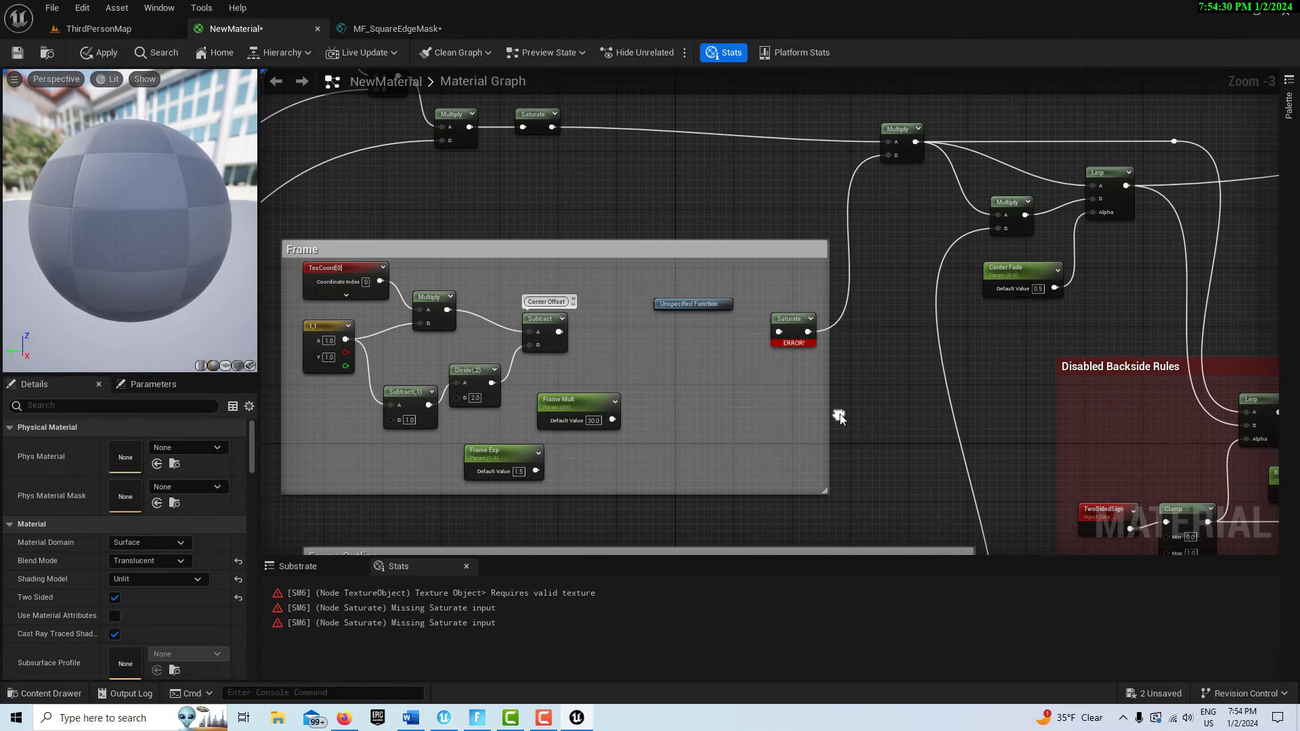
click(687, 304)
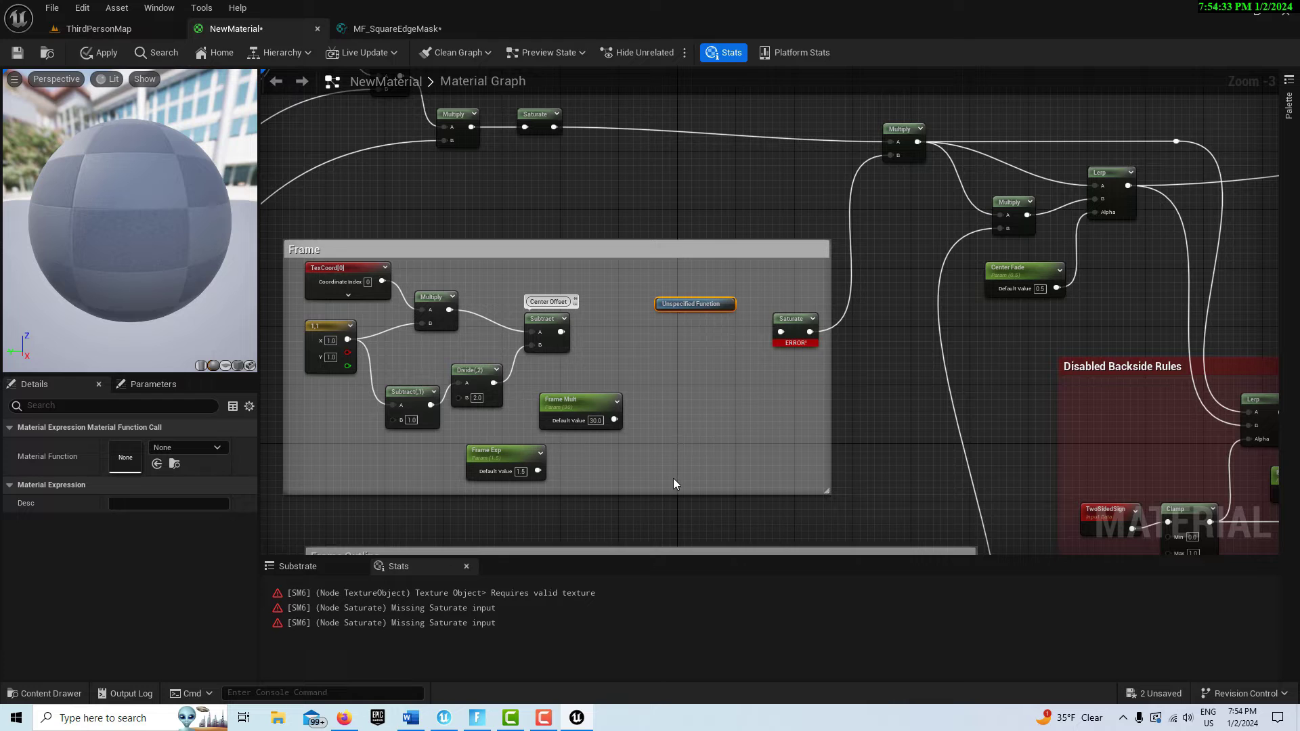
key(Delete)
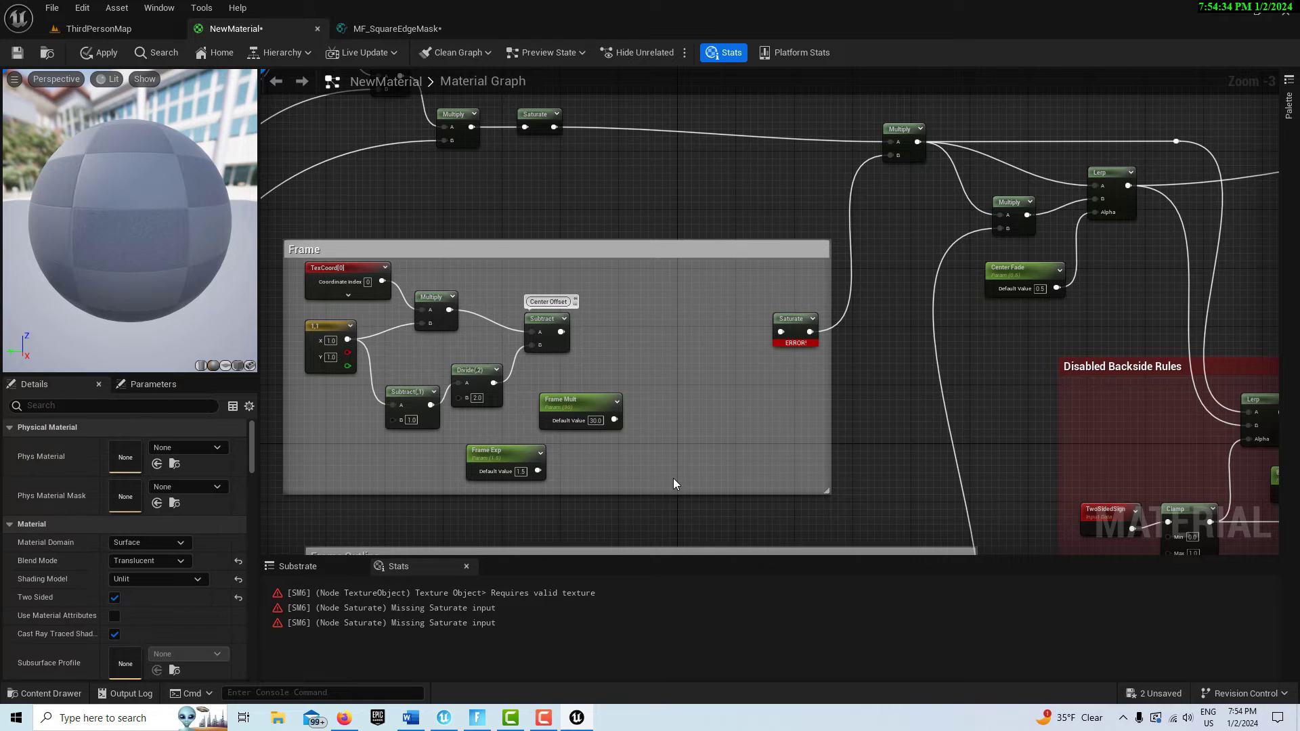
right_click(632, 291)
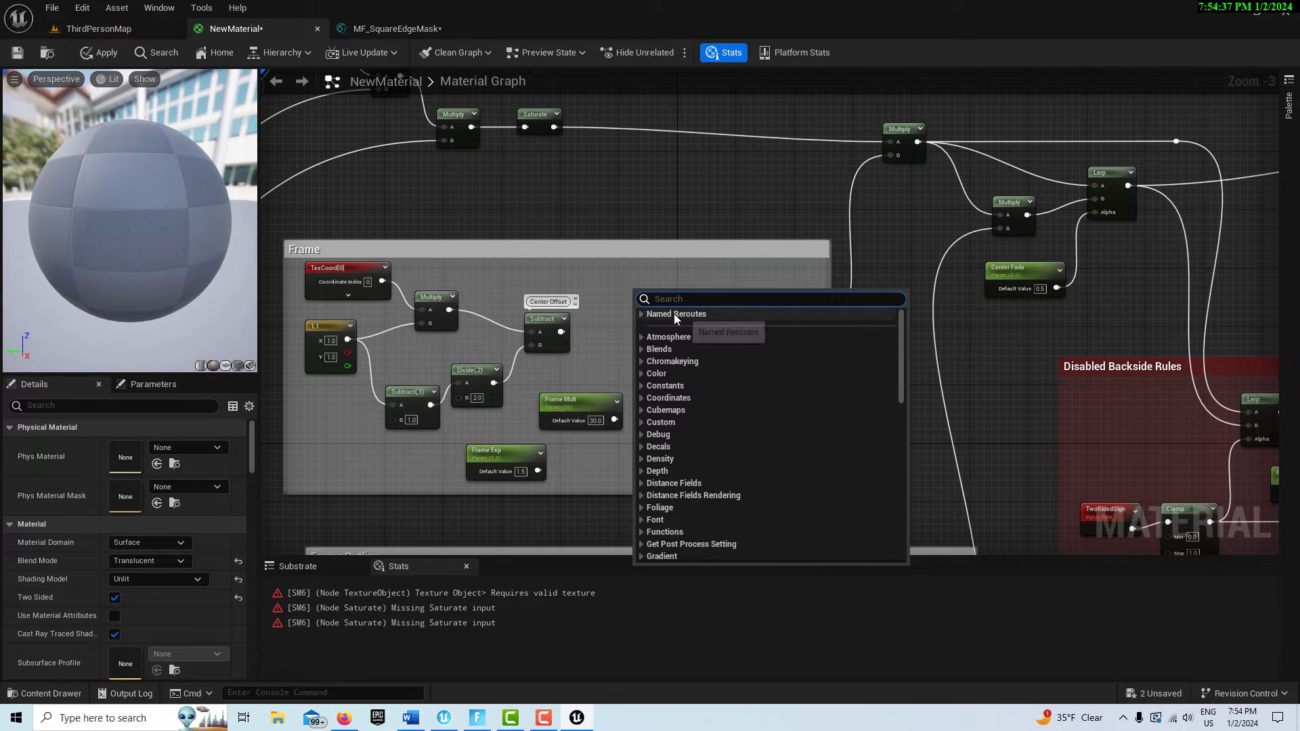
text(materia)
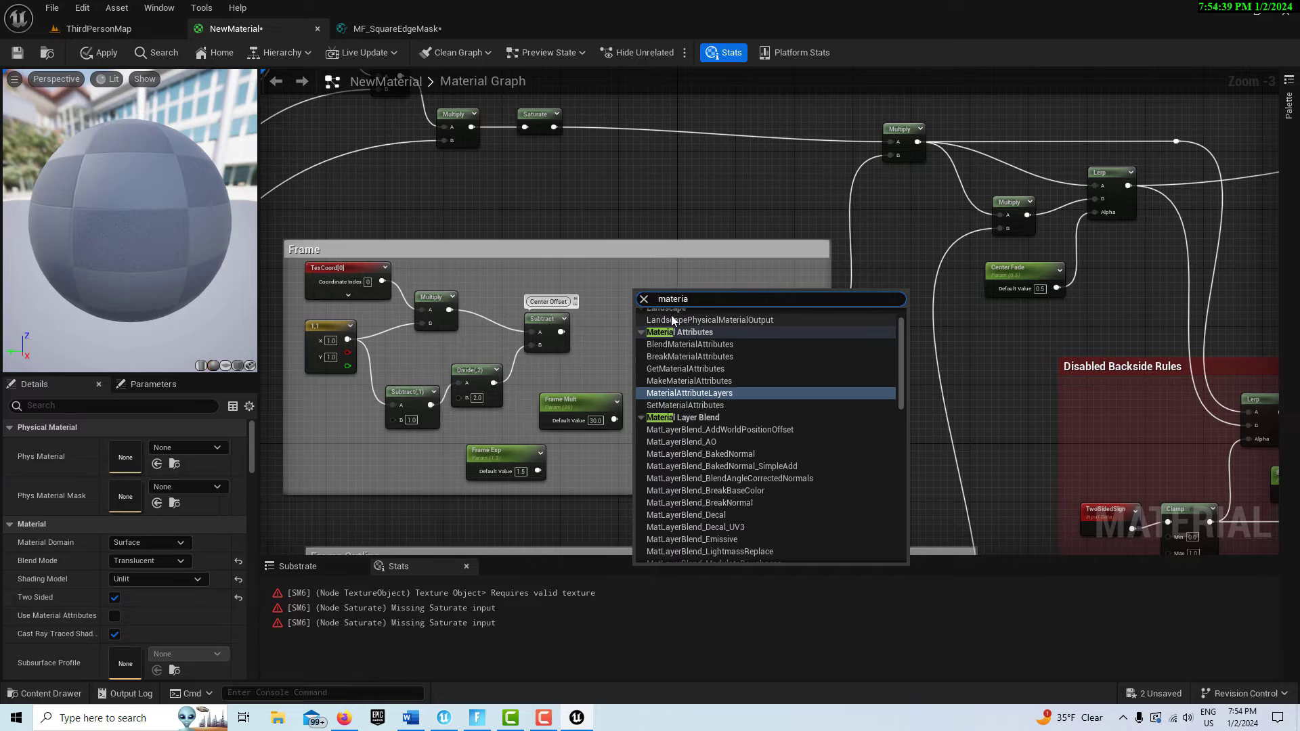
text(l fu)
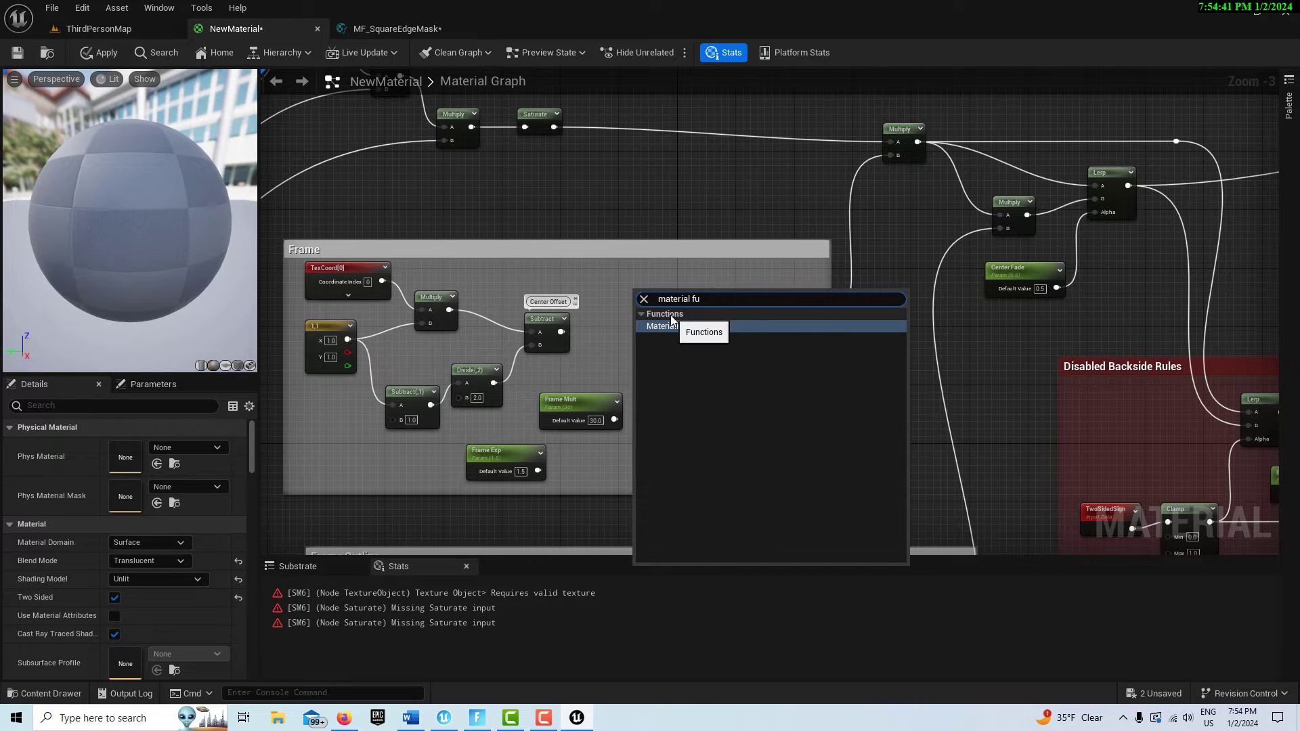
click(687, 327)
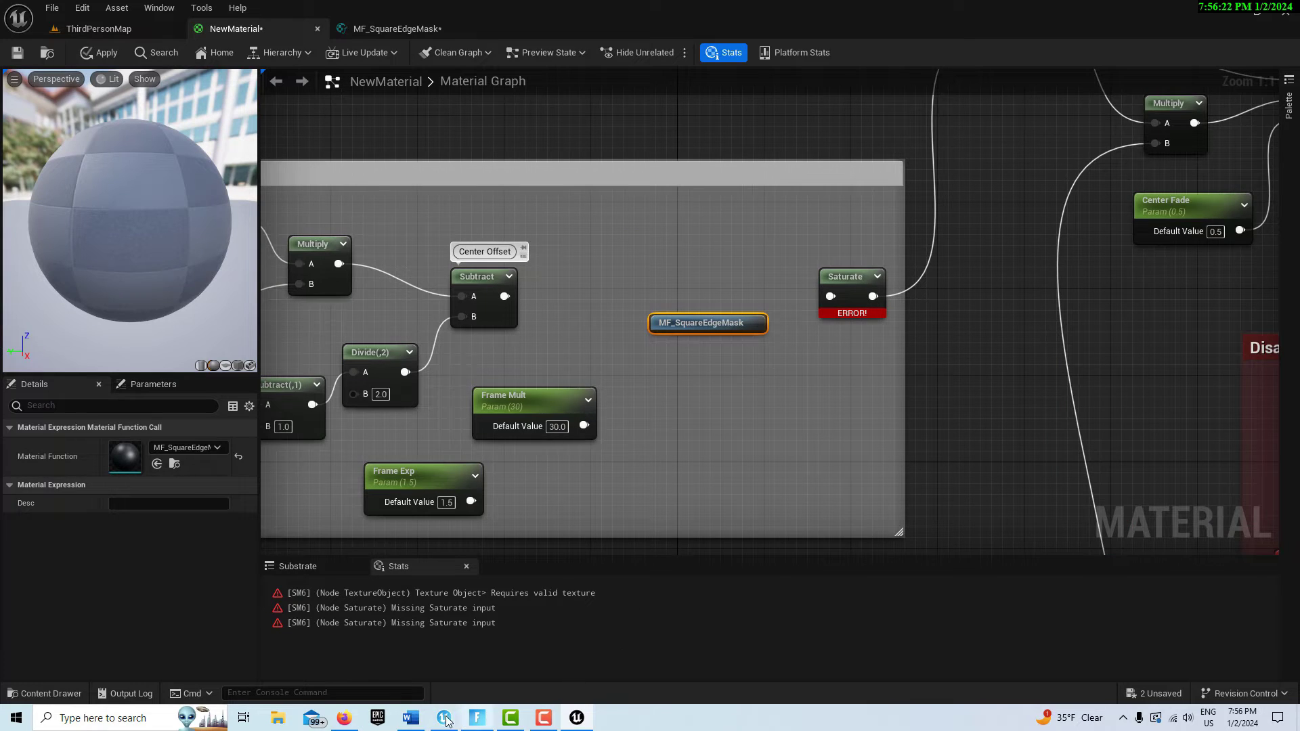
click(444, 718)
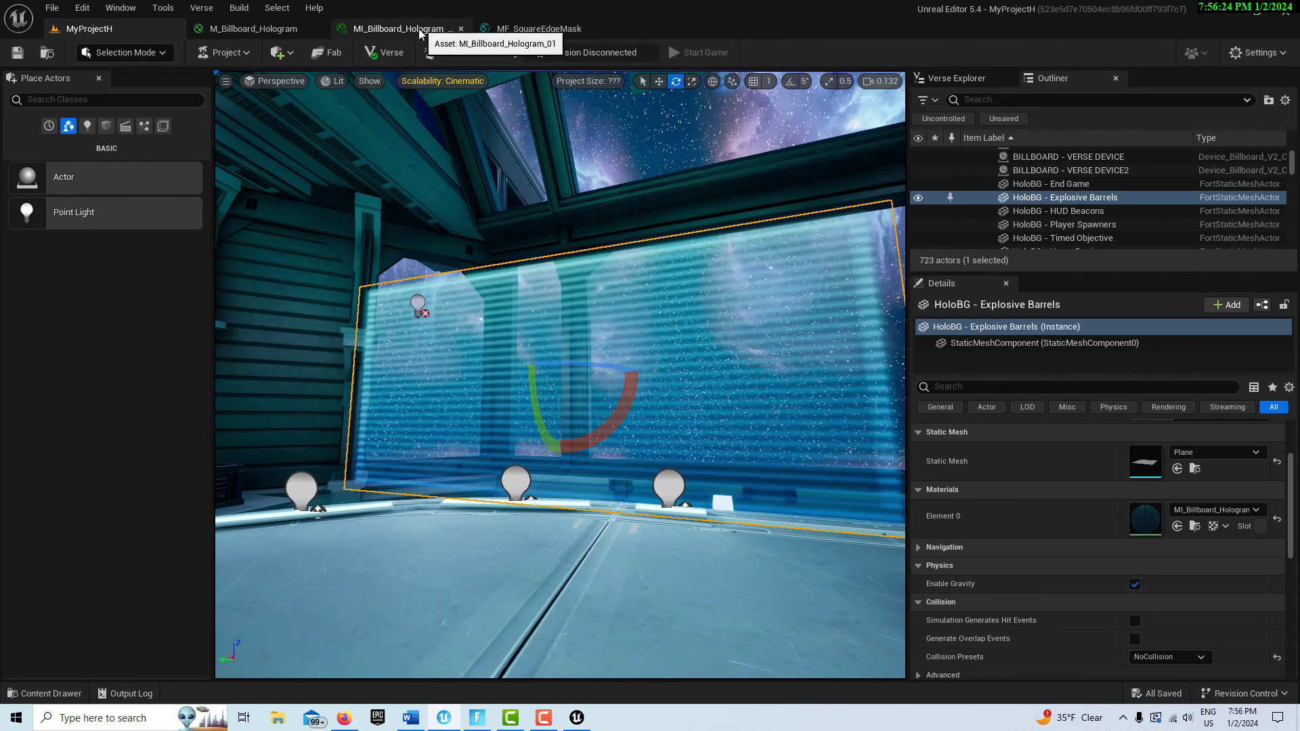
Review the original hologram material instance and M_Billboard_Hologram graph for reference.
click(417, 30)
click(223, 29)
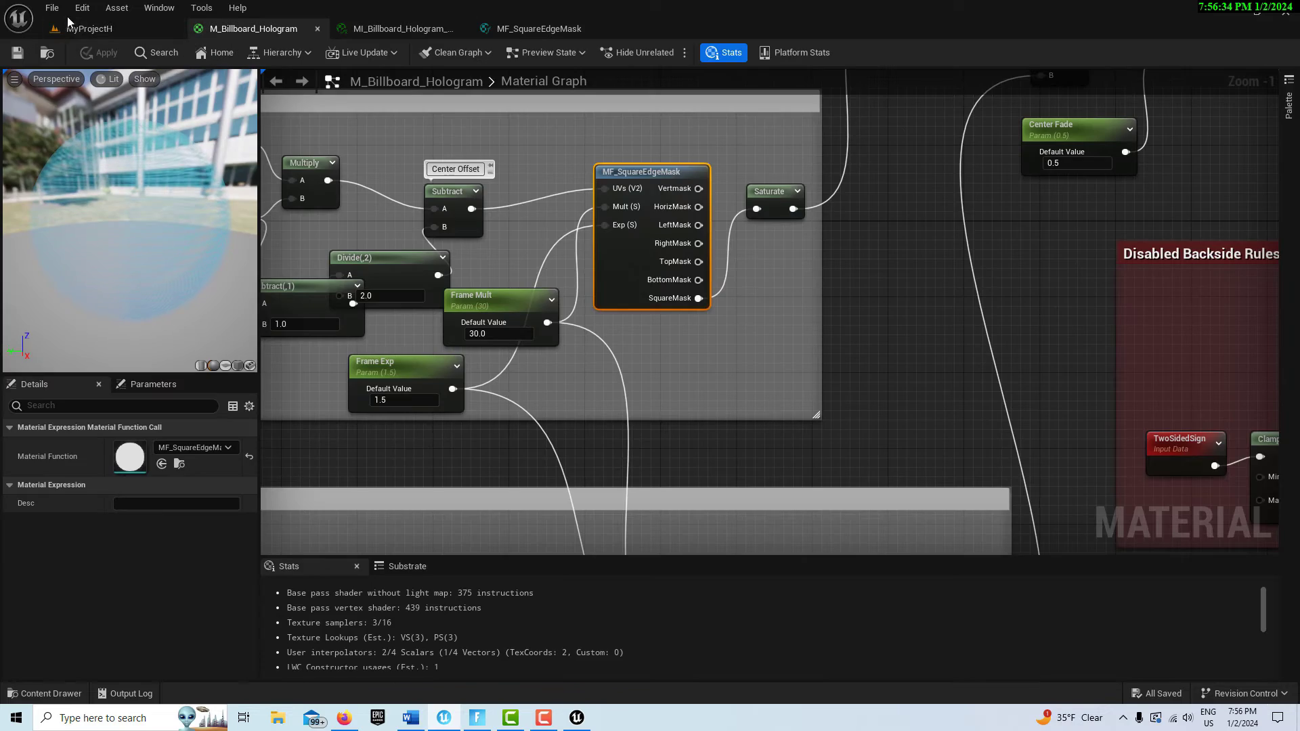
click(139, 25)
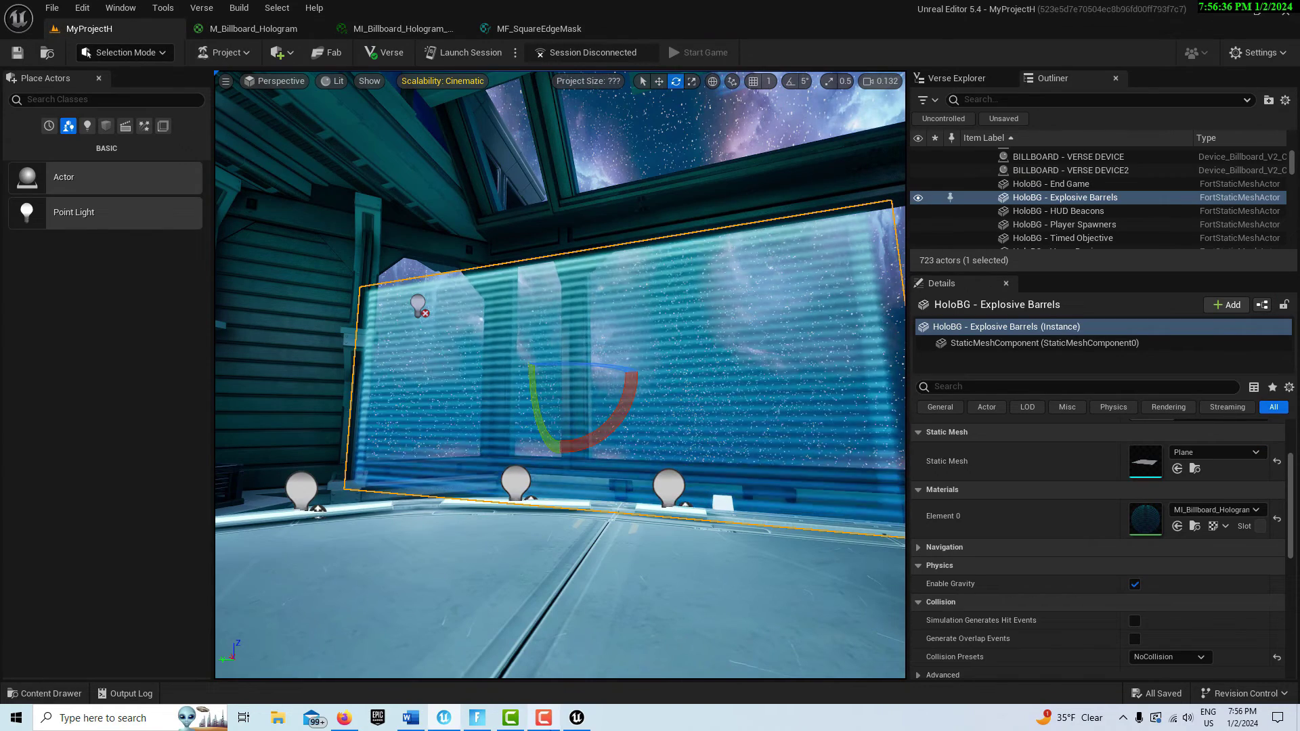
Apply and save the MF_SquareEdgeMask function.
click(577, 719)
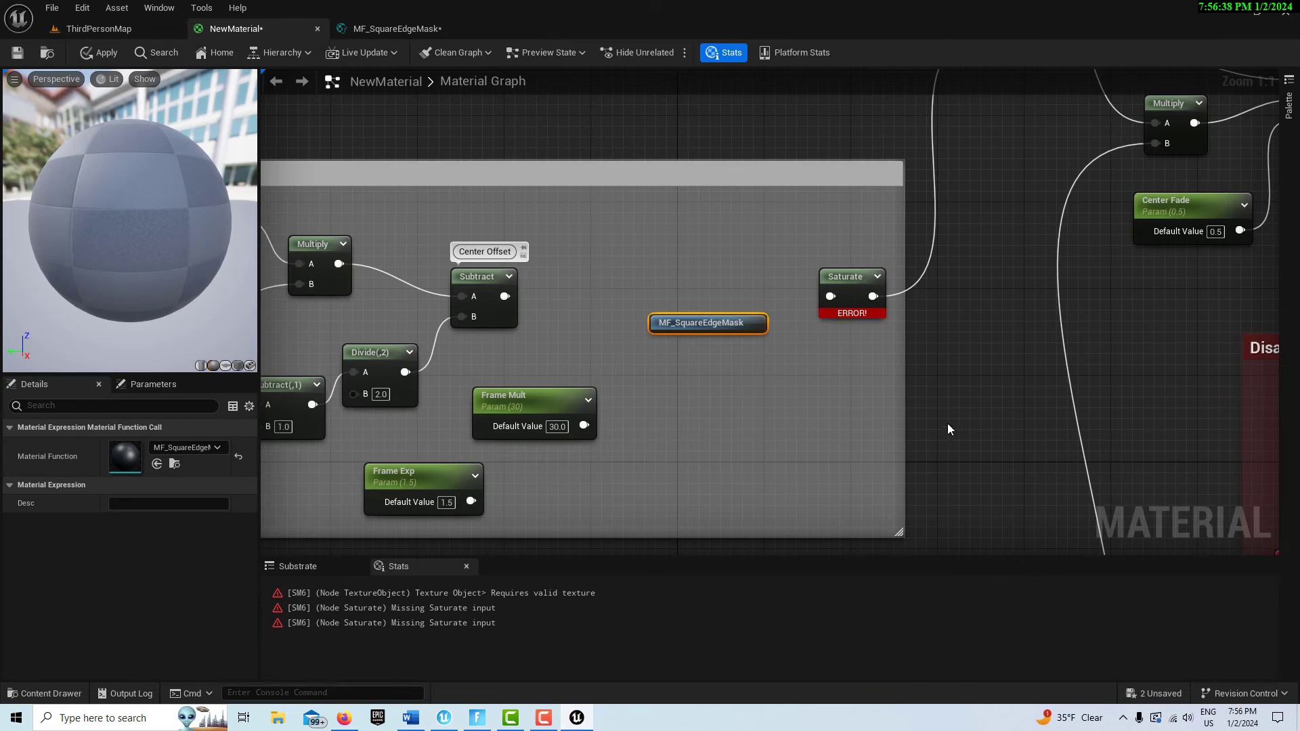
click(416, 31)
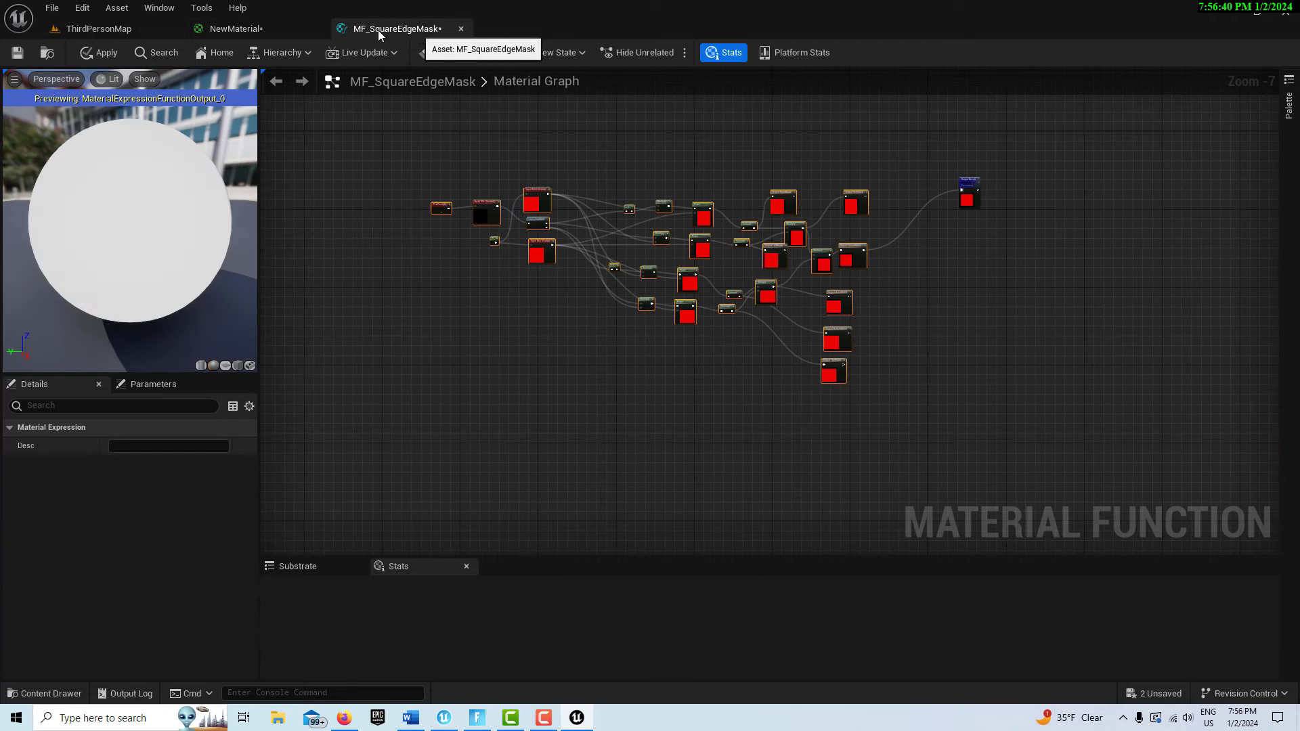
click(86, 57)
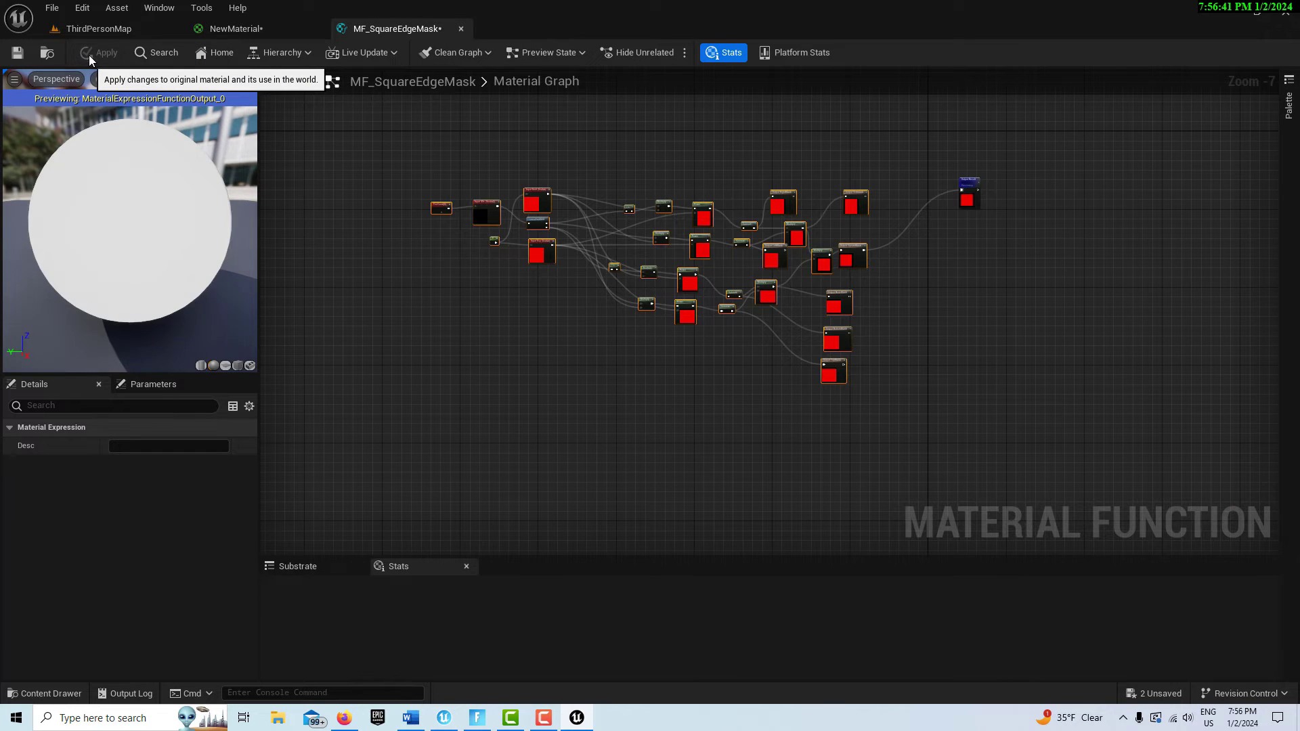
click(16, 54)
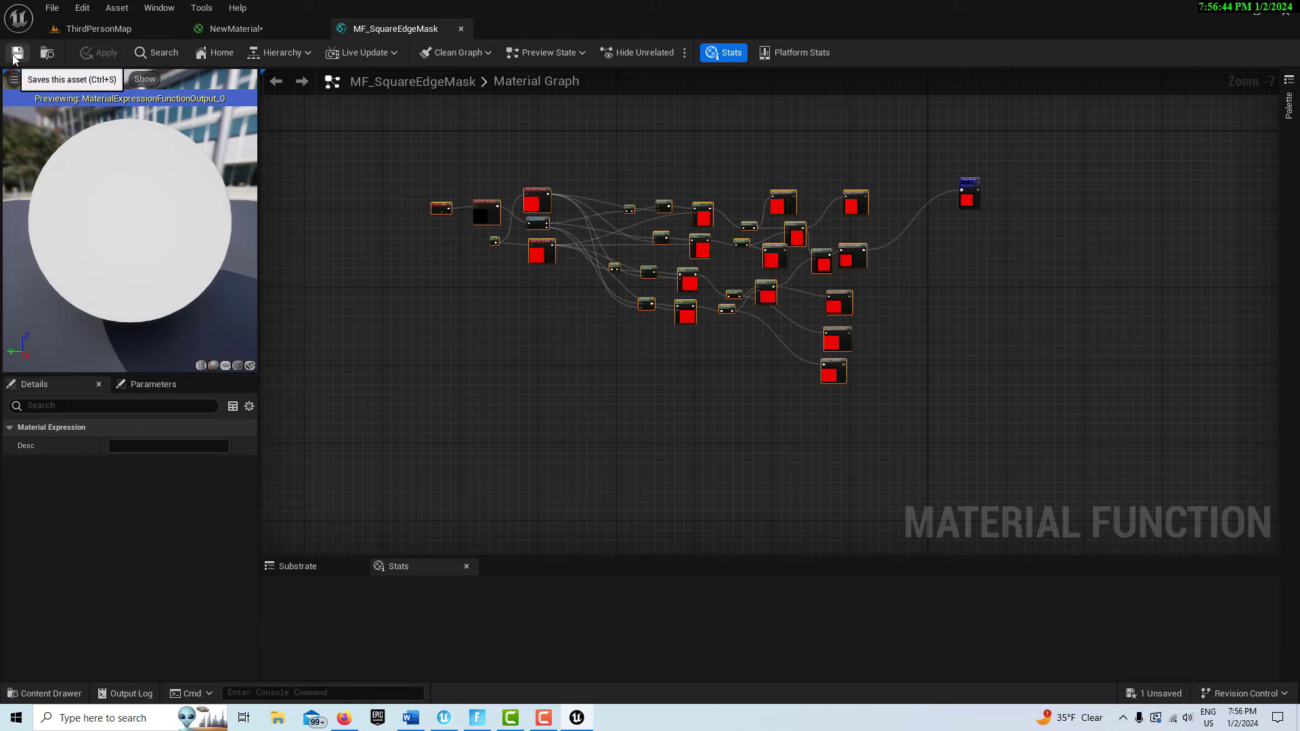
click(257, 31)
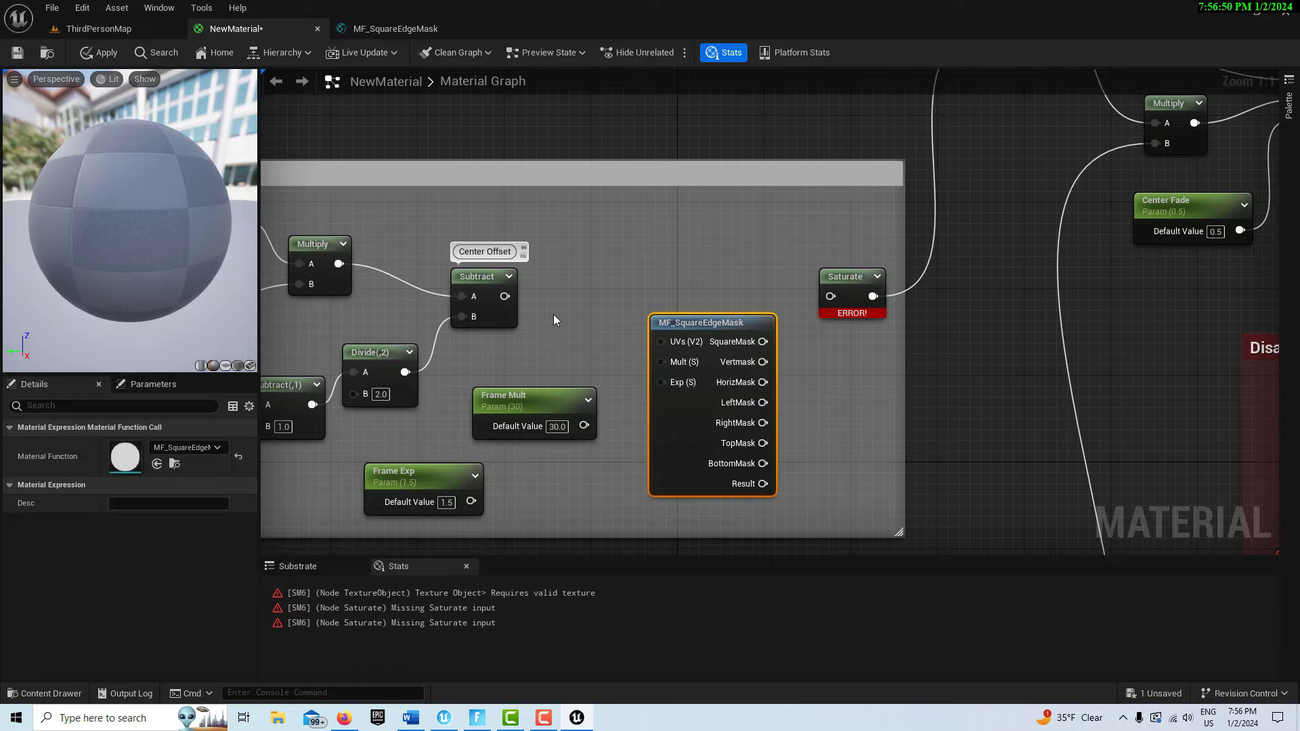
Wire Subtract, Frame Mult and Frame Exp into the Frame mask, and its Result into Saturate.
drag(505, 296, 659, 342)
drag(770, 483, 831, 296)
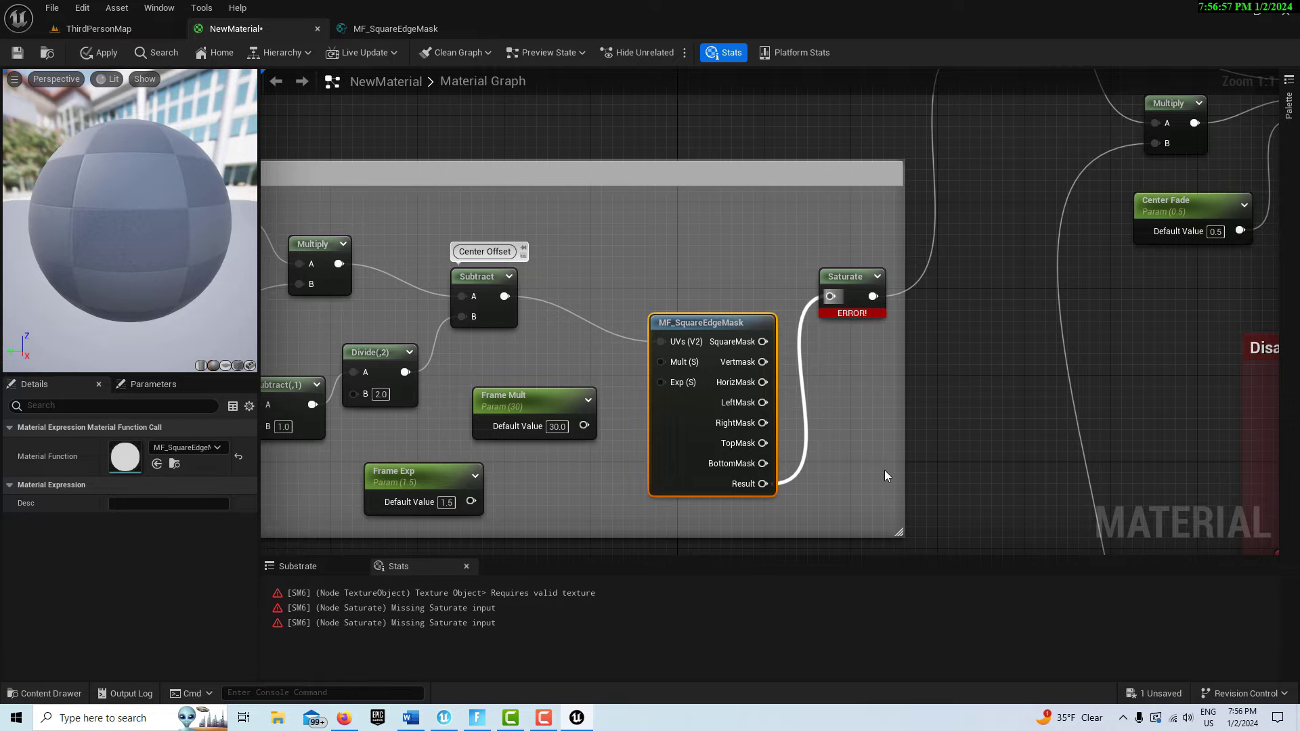
right_drag(885, 470, 877, 394)
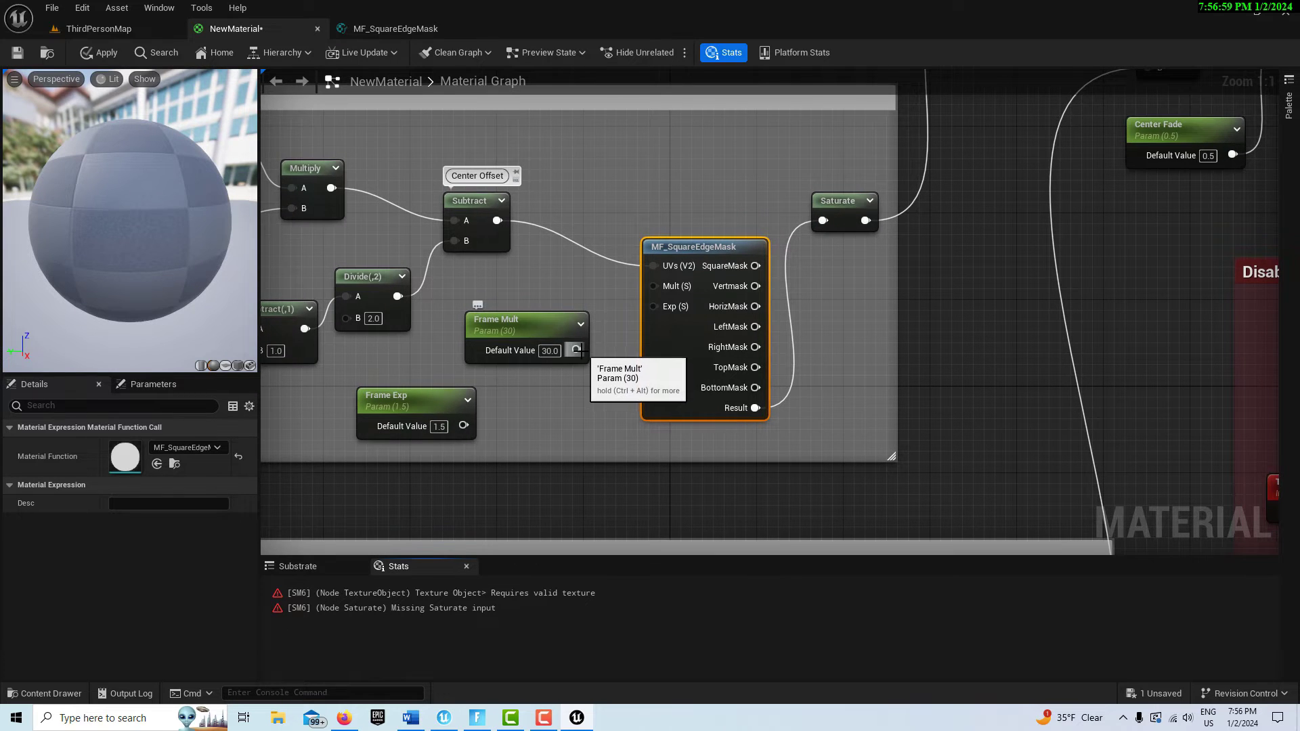
drag(578, 350, 655, 285)
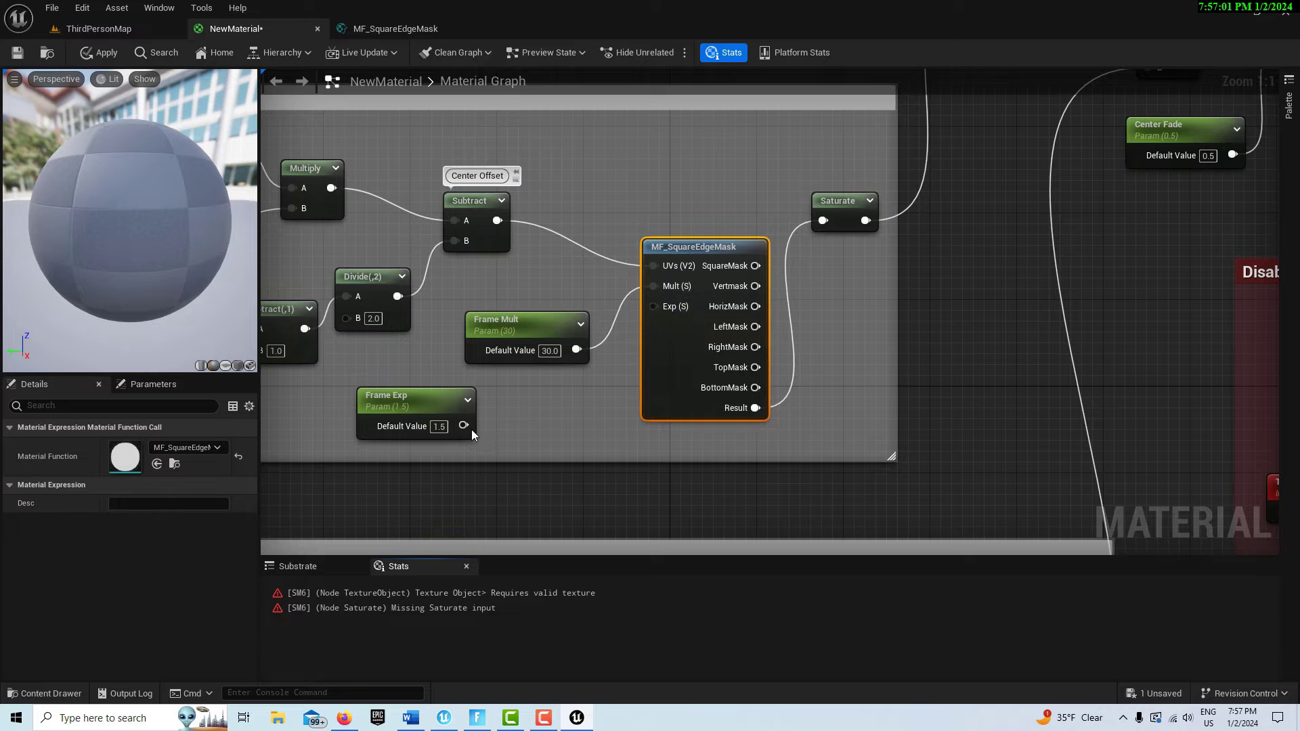
drag(463, 425, 655, 305)
right_drag(721, 459, 591, 255)
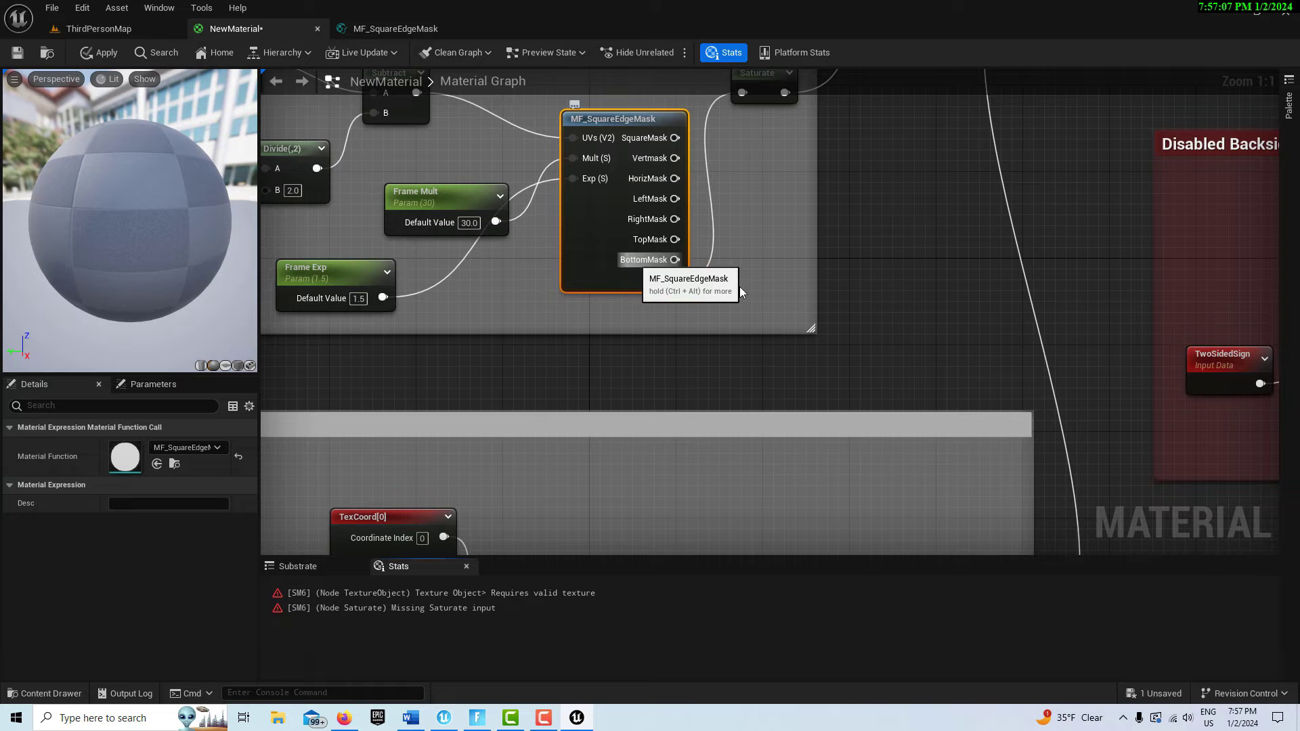
Duplicate the MF_SquareEdgeMask node into Frame Outline, replacing its Unspecified Function node.
key(ctrl+w)
right_drag(927, 339, 907, 171)
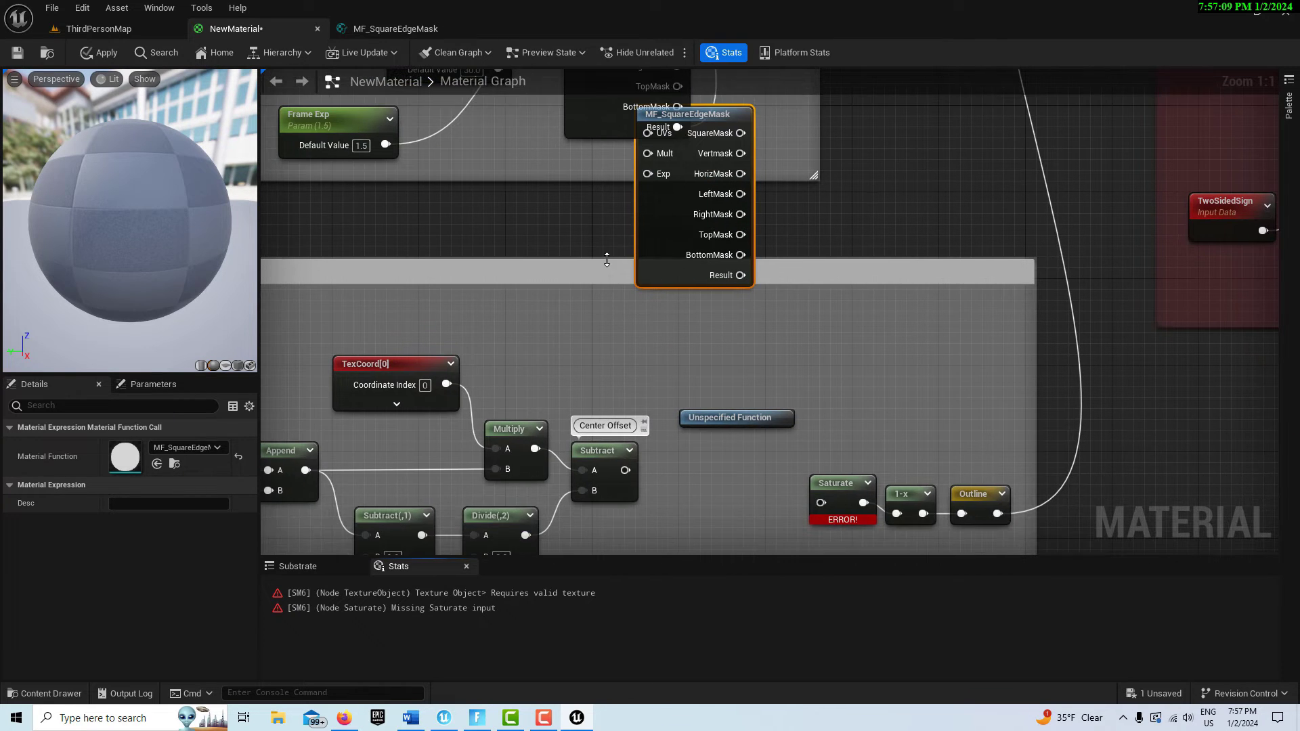
drag(660, 227, 835, 406)
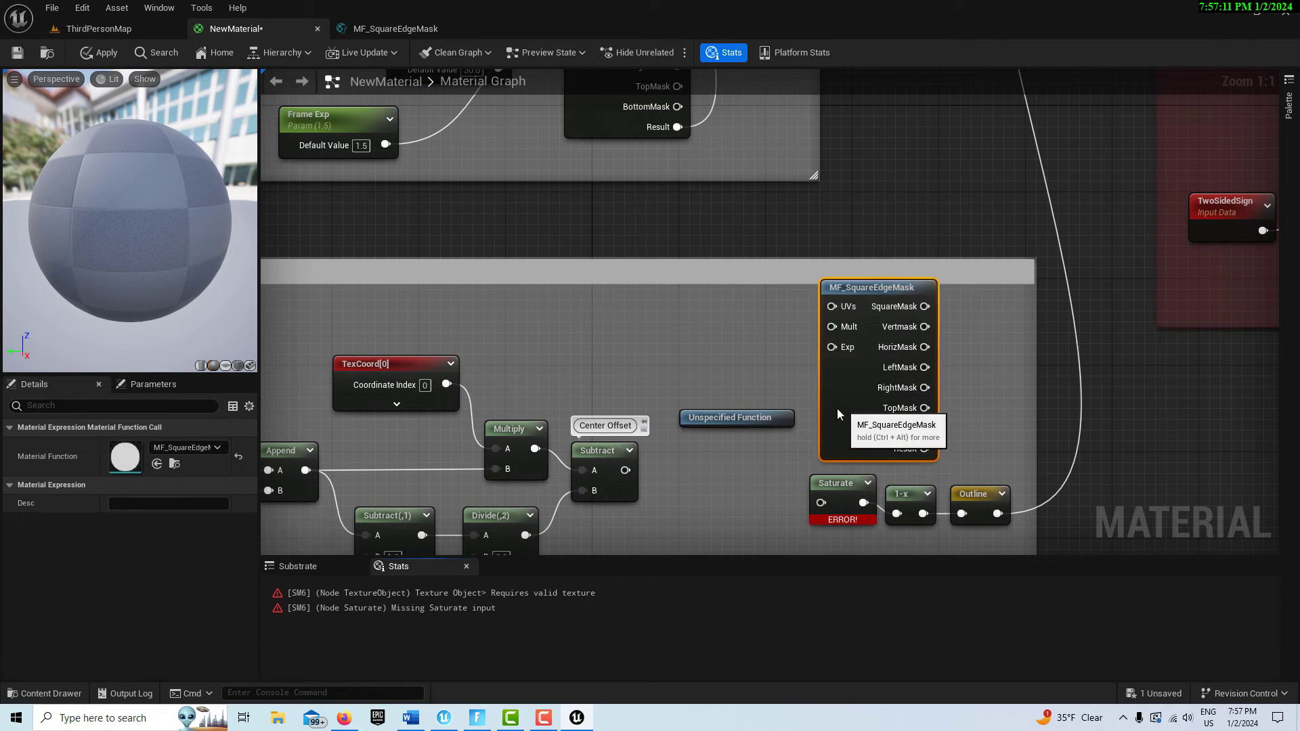
click(716, 420)
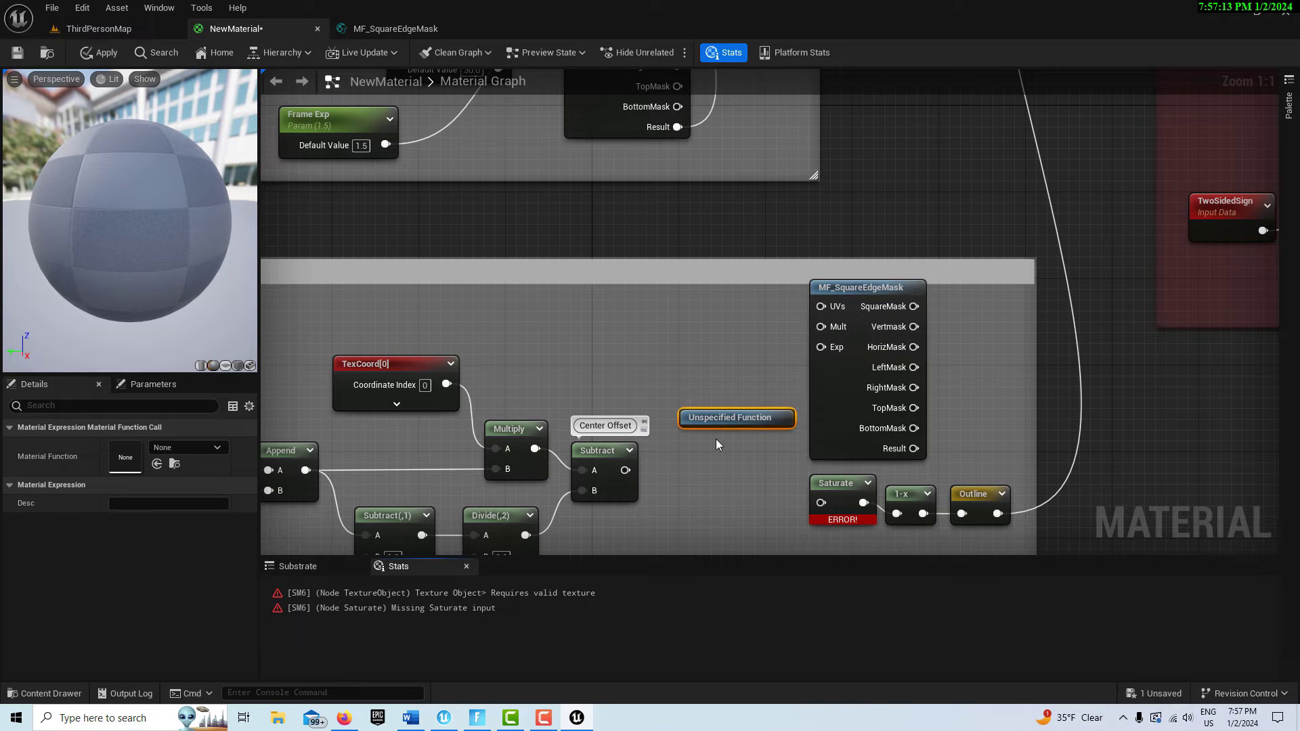
key(Delete)
right_drag(743, 311, 480, 422)
scroll(794, 413, down, 3)
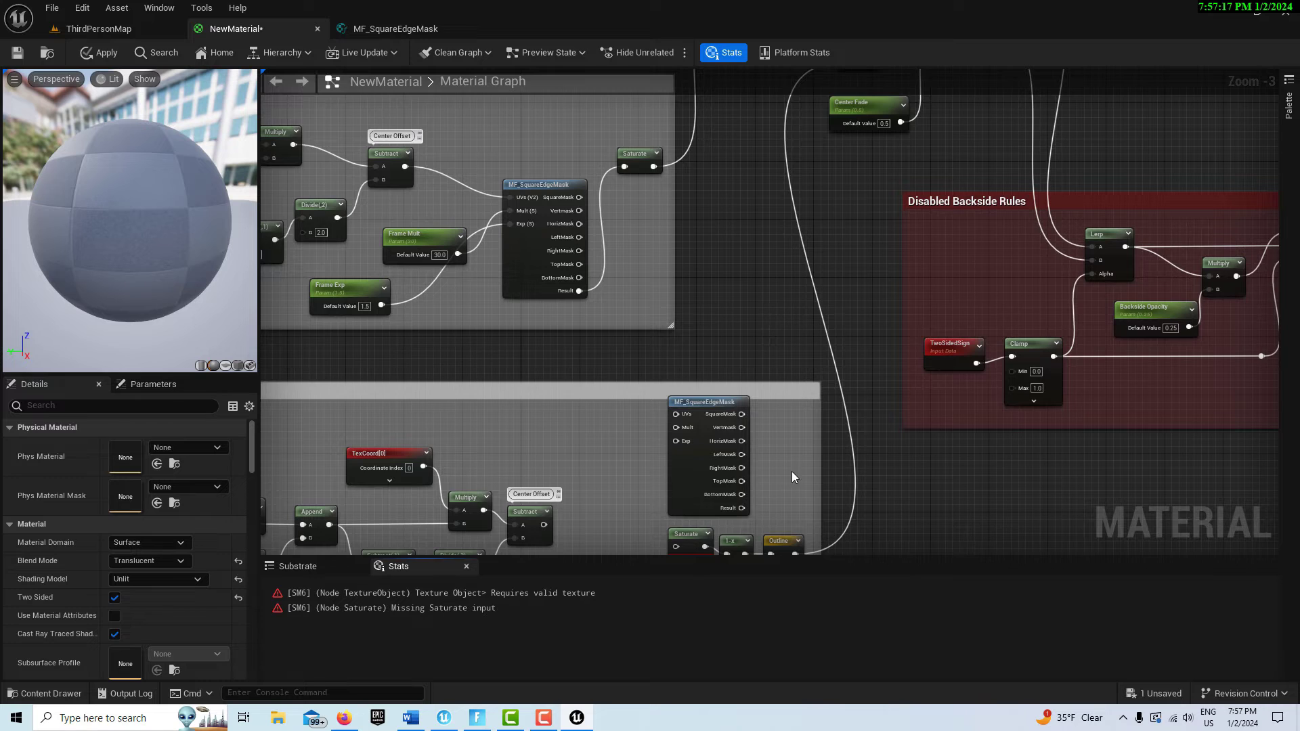
right_drag(794, 476, 901, 275)
click(801, 260)
drag(801, 260, 725, 266)
right_drag(697, 383, 738, 491)
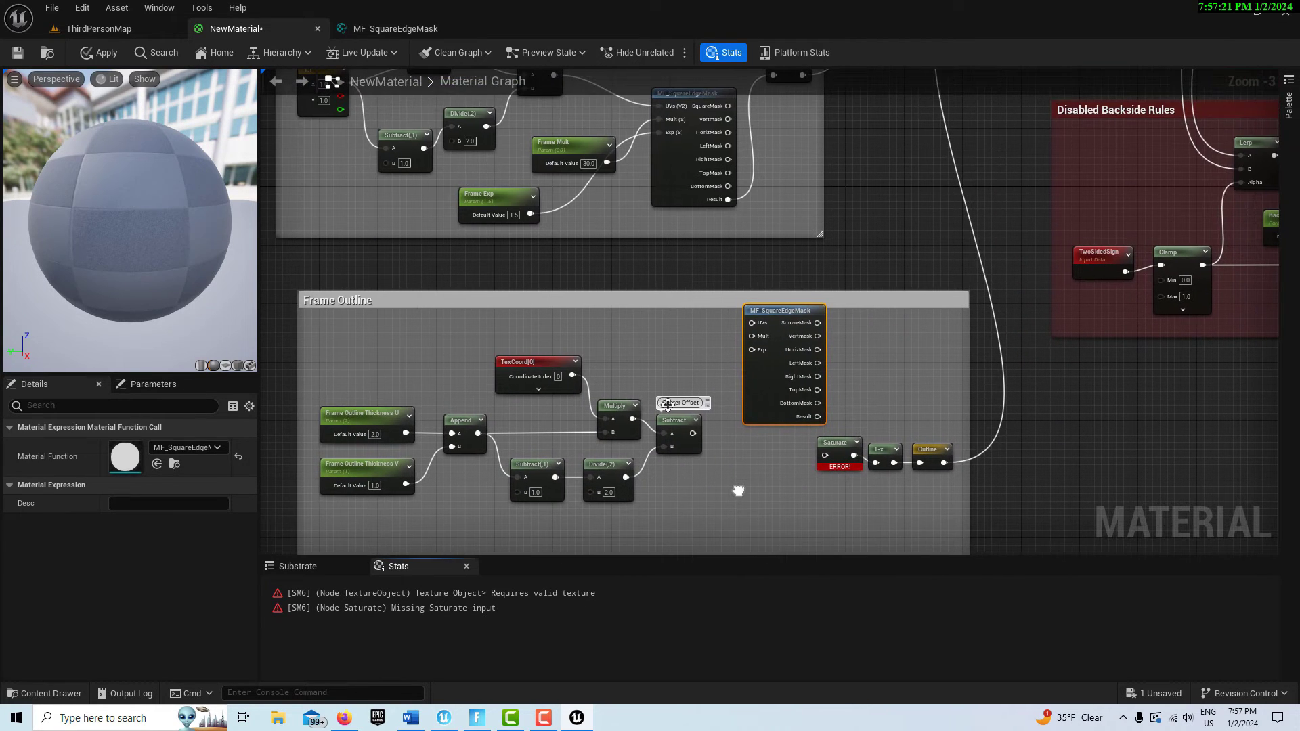
Wire Frame Exp, Frame Mult and the outline Subtract into the lower mask, Result into Saturate.
drag(530, 214, 750, 353)
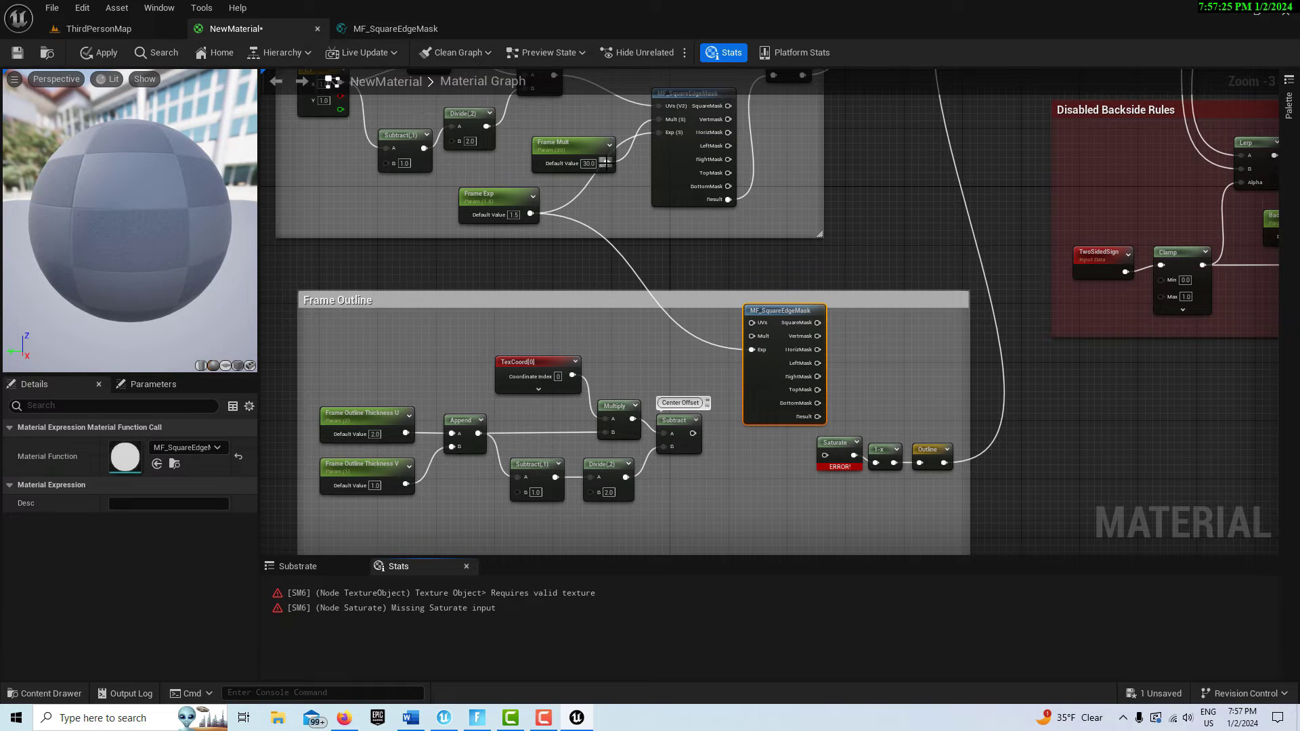
drag(608, 165, 751, 336)
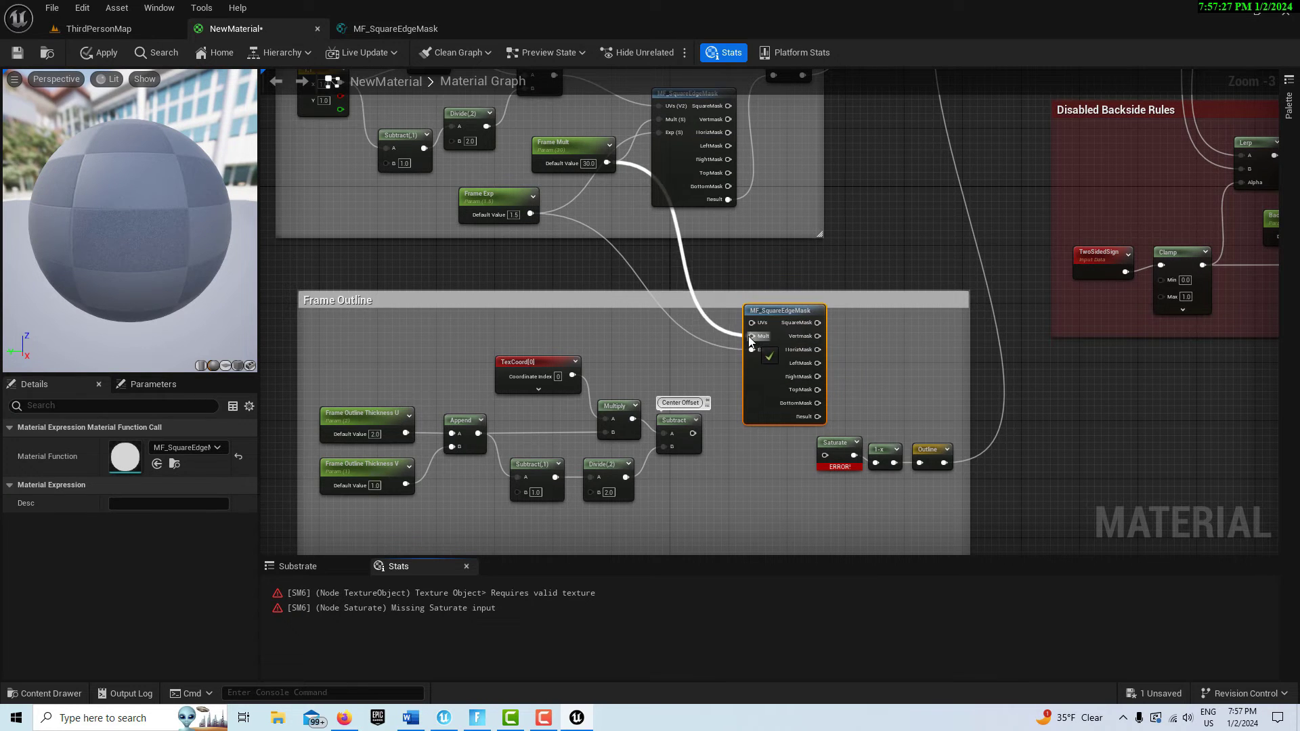
drag(694, 434, 756, 326)
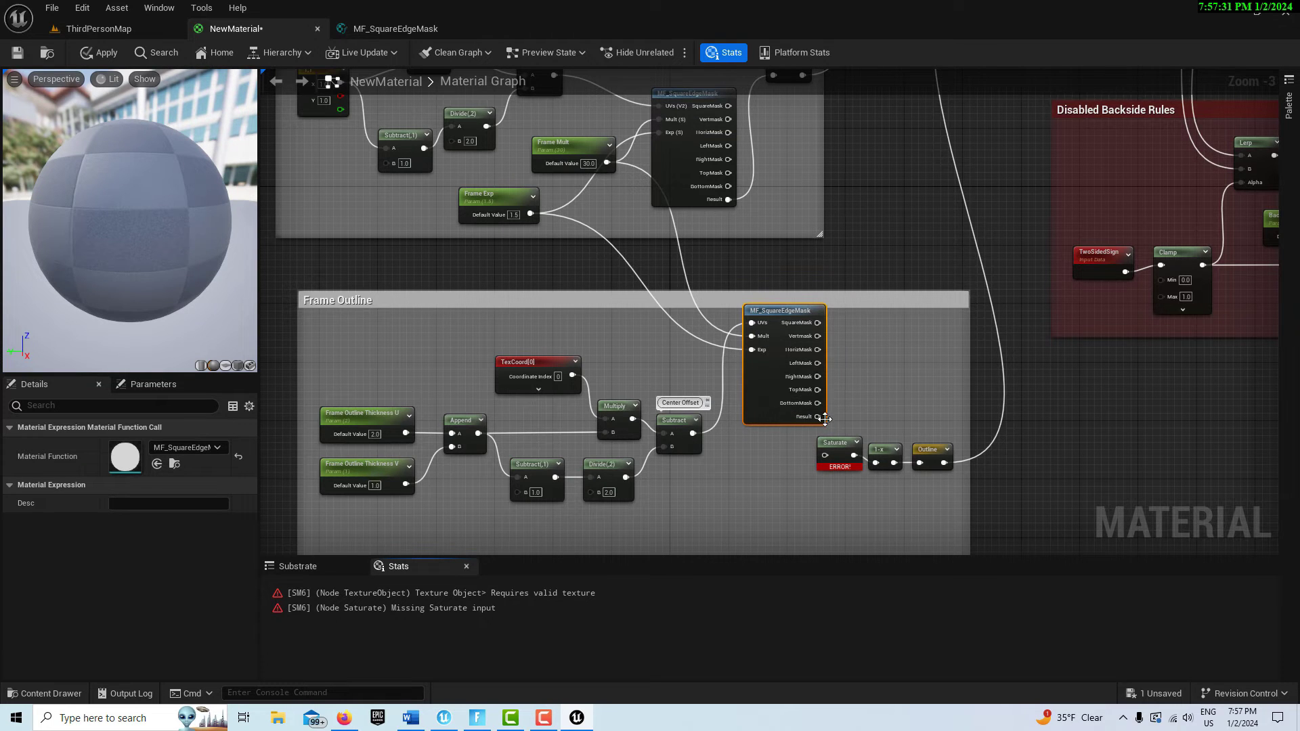
drag(818, 418, 826, 455)
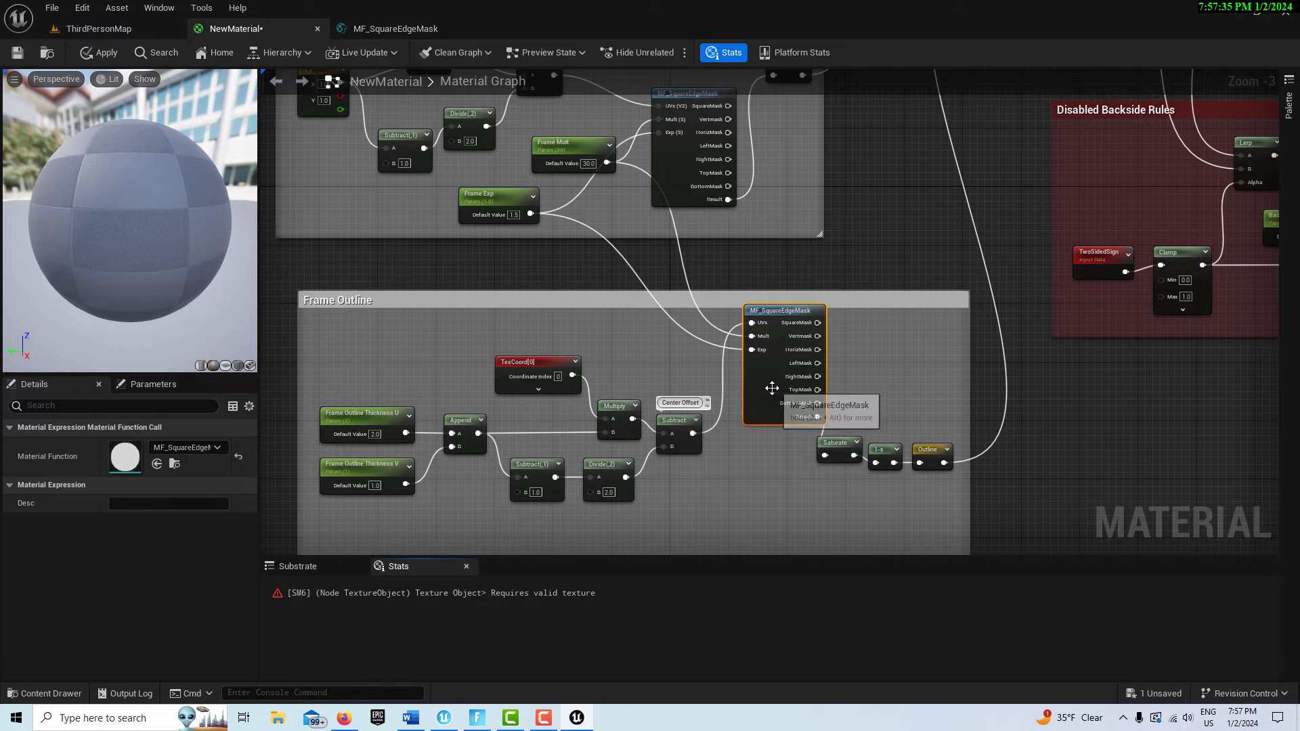
drag(761, 404, 746, 418)
Pan across NewMaterial's graph to inspect the Texture Object node's error.
scroll(875, 347, down, 2)
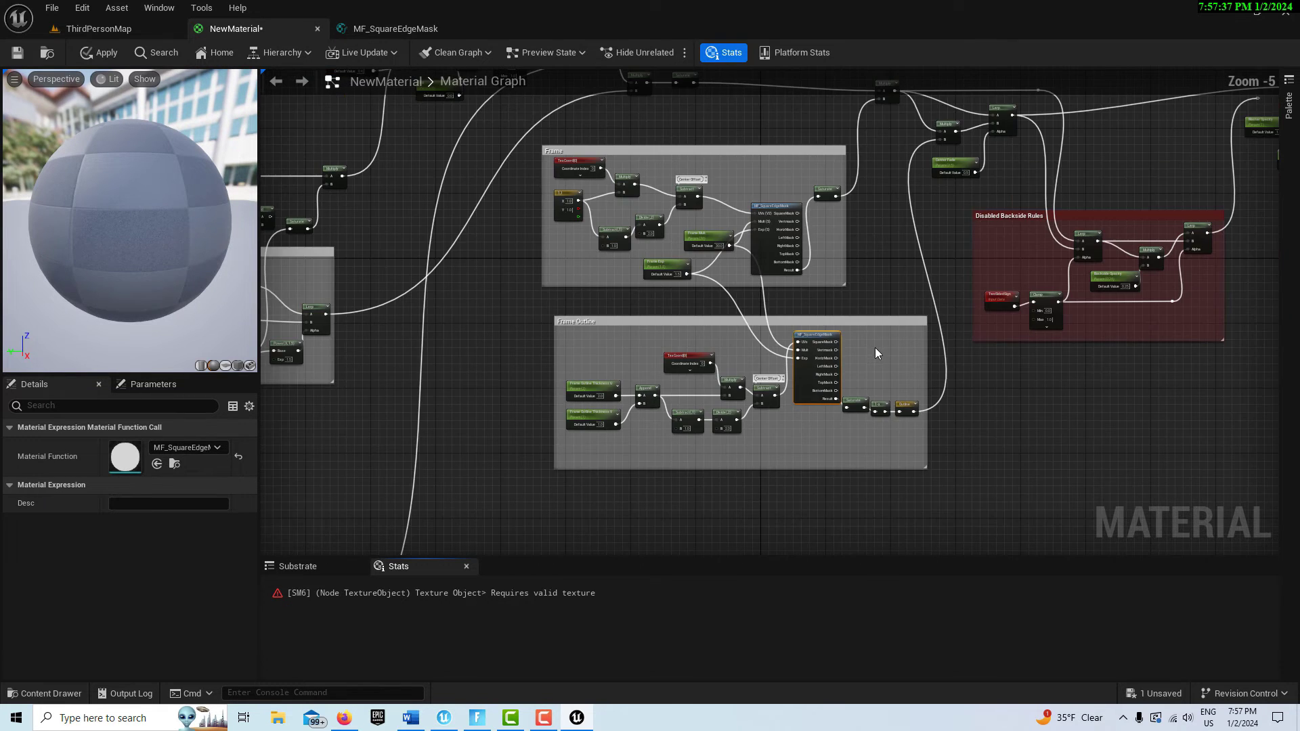
right_drag(862, 447, 1034, 397)
scroll(684, 517, down, 2)
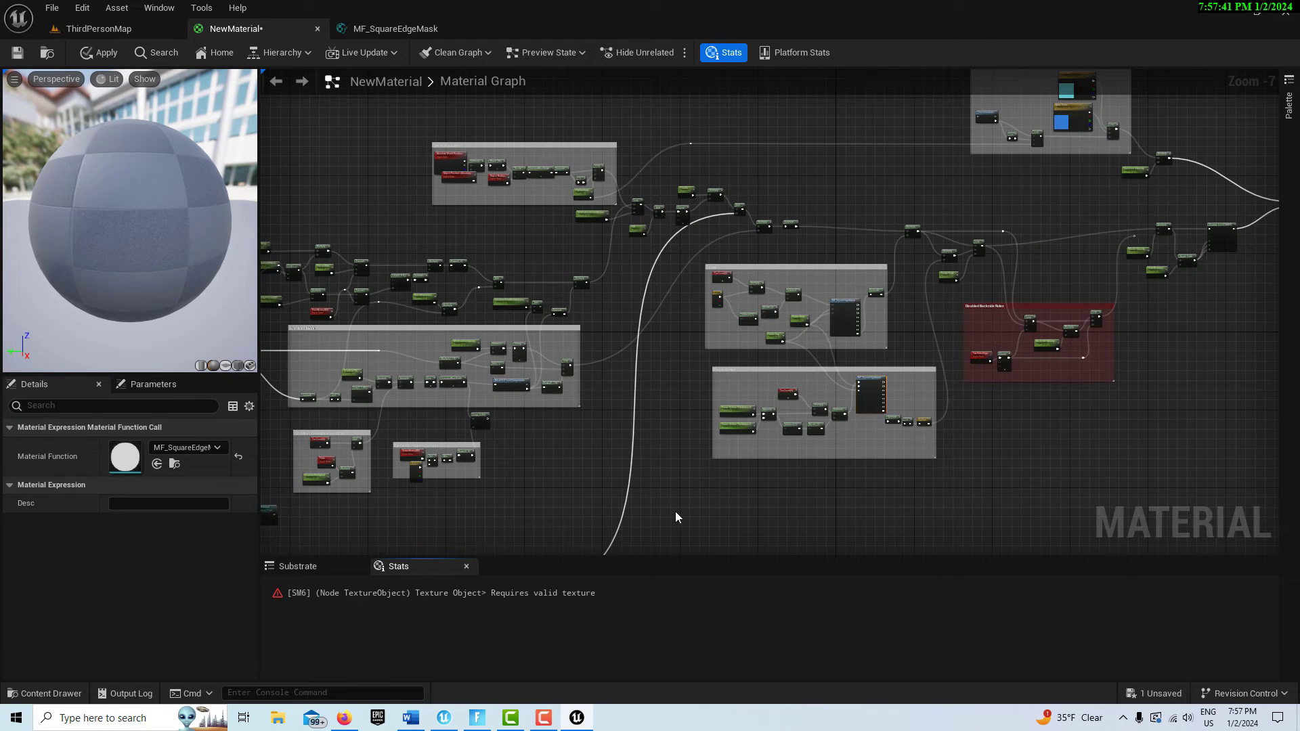
right_drag(524, 515, 1271, 398)
right_drag(590, 294, 821, 290)
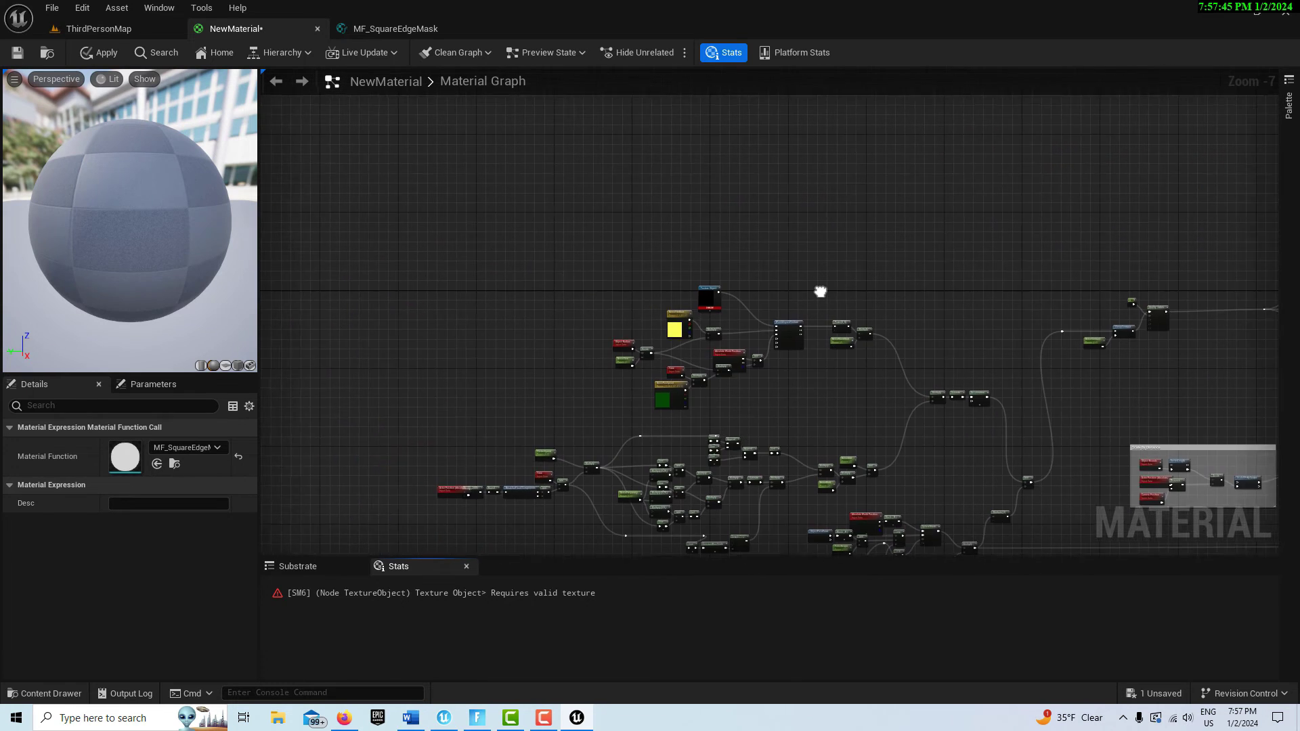
scroll(821, 290, up, 1)
scroll(637, 308, up, 3)
right_drag(912, 291, 778, 253)
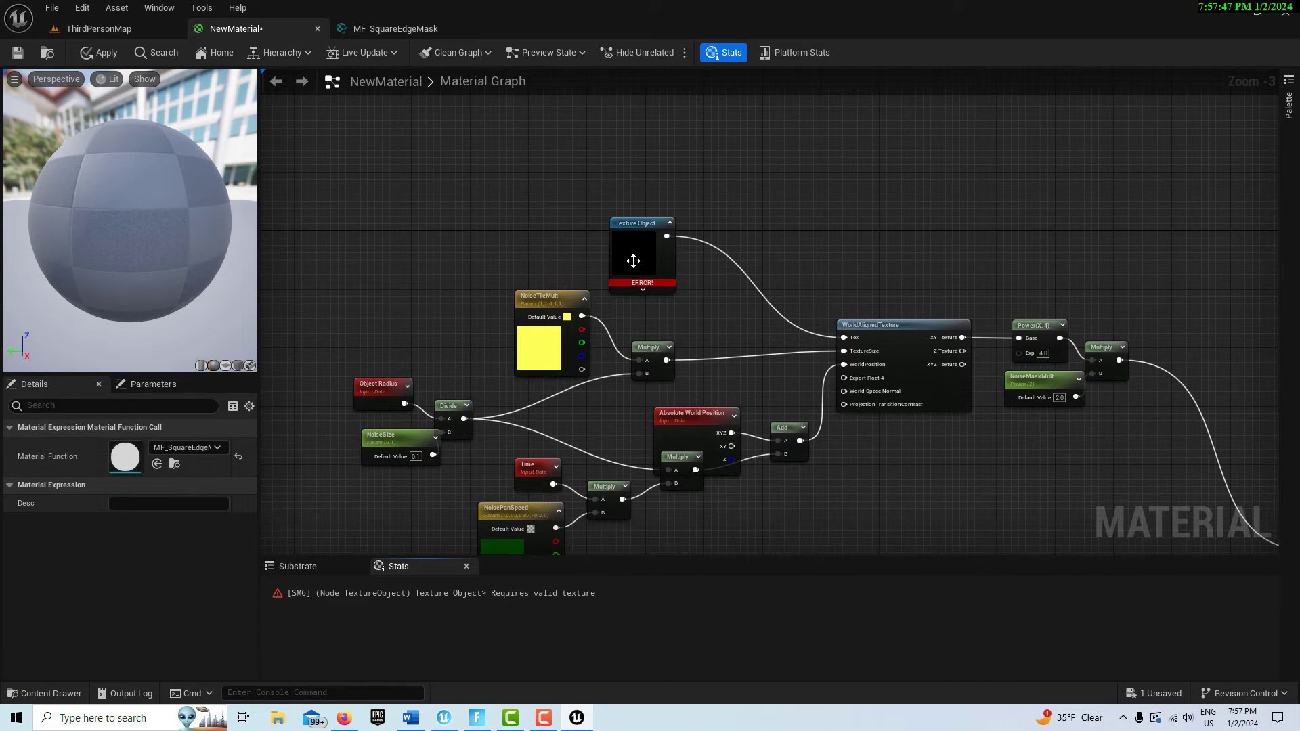
click(445, 719)
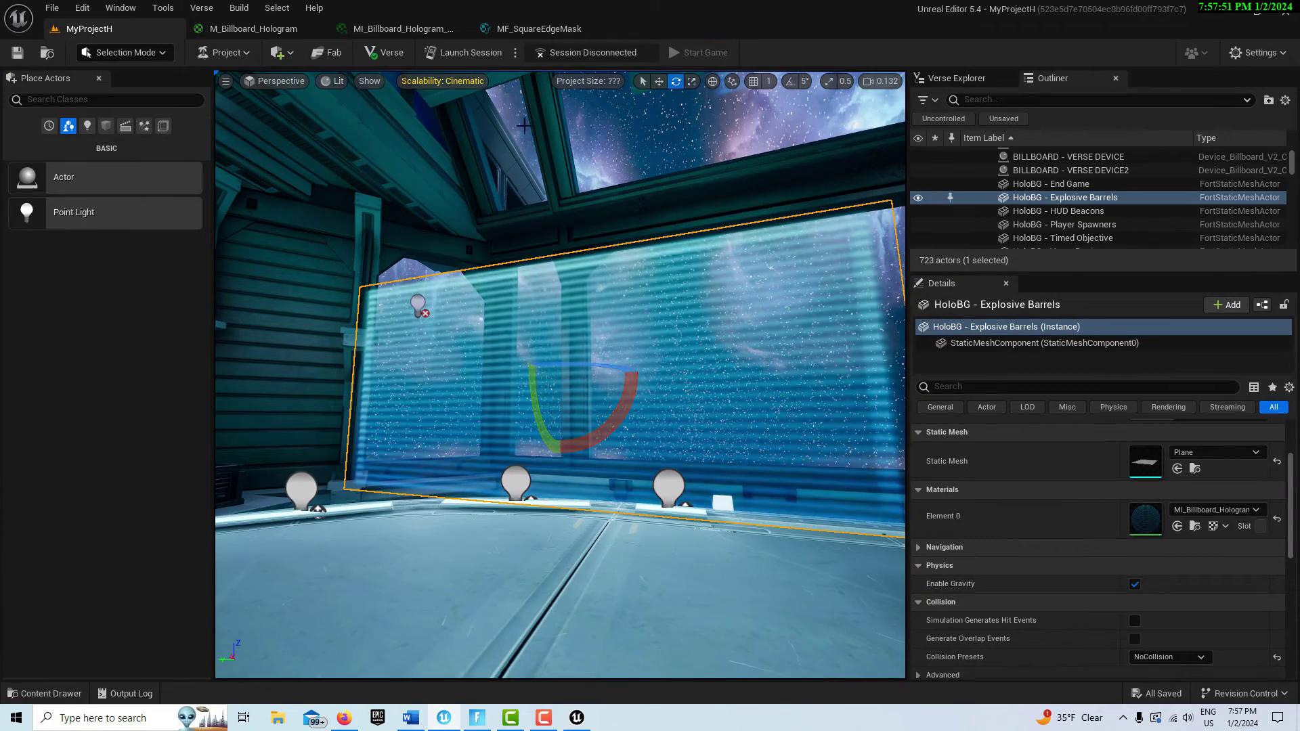
Check which noise texture the reference M_Billboard_Hologram's Texture Object node uses.
click(291, 28)
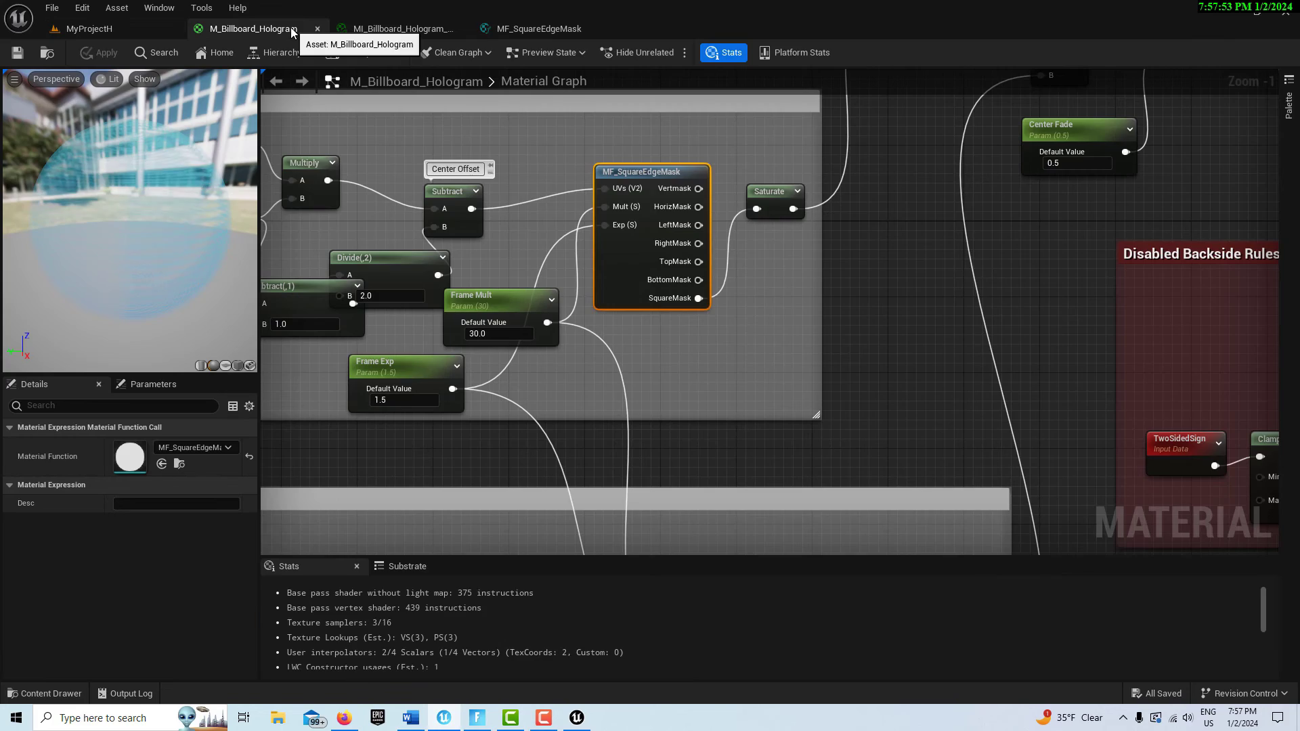
scroll(779, 352, down, 3)
scroll(450, 406, down, 4)
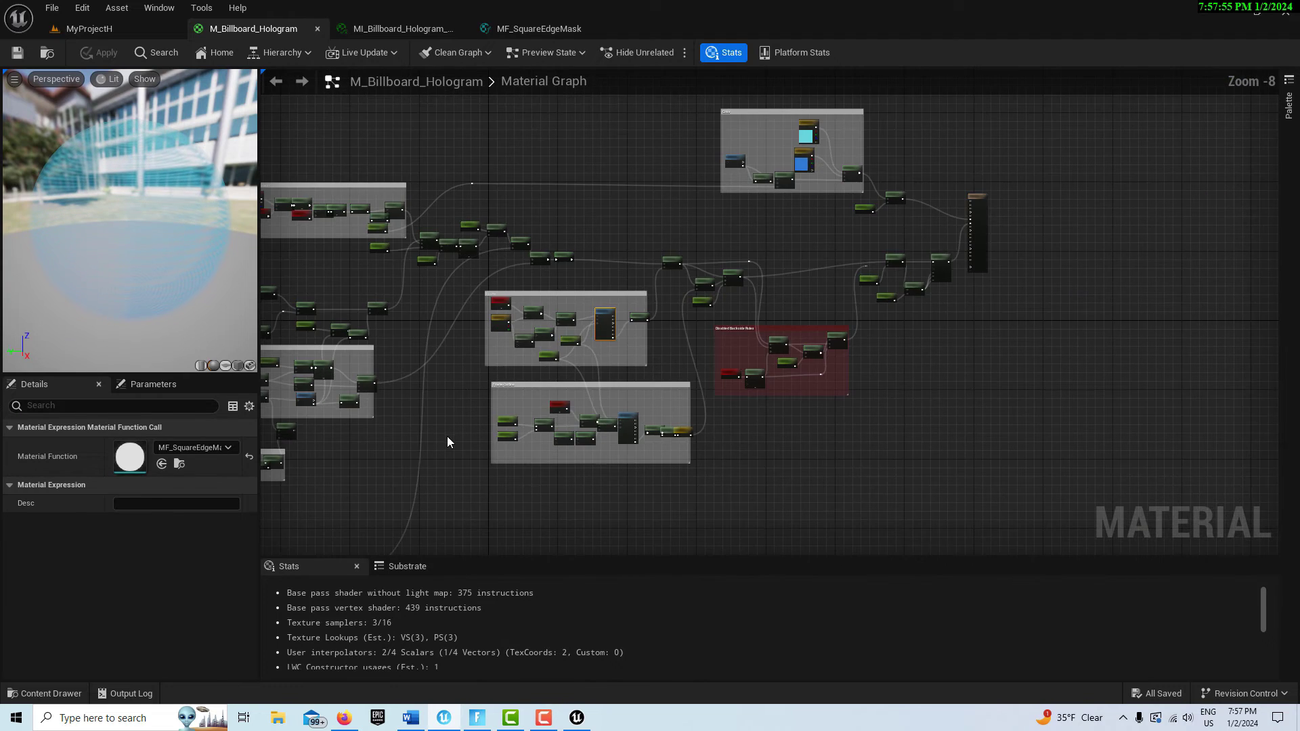
right_drag(447, 436, 847, 489)
right_drag(420, 469, 901, 396)
scroll(417, 316, up, 7)
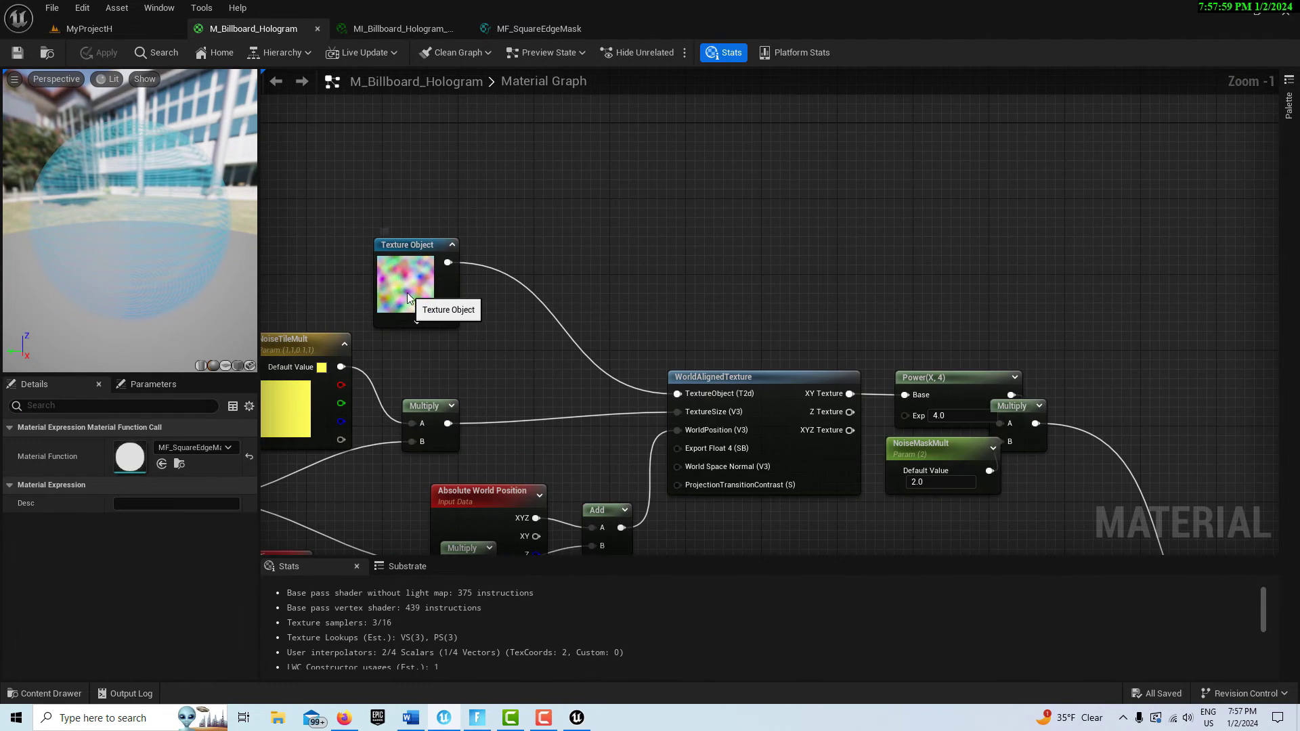
click(376, 310)
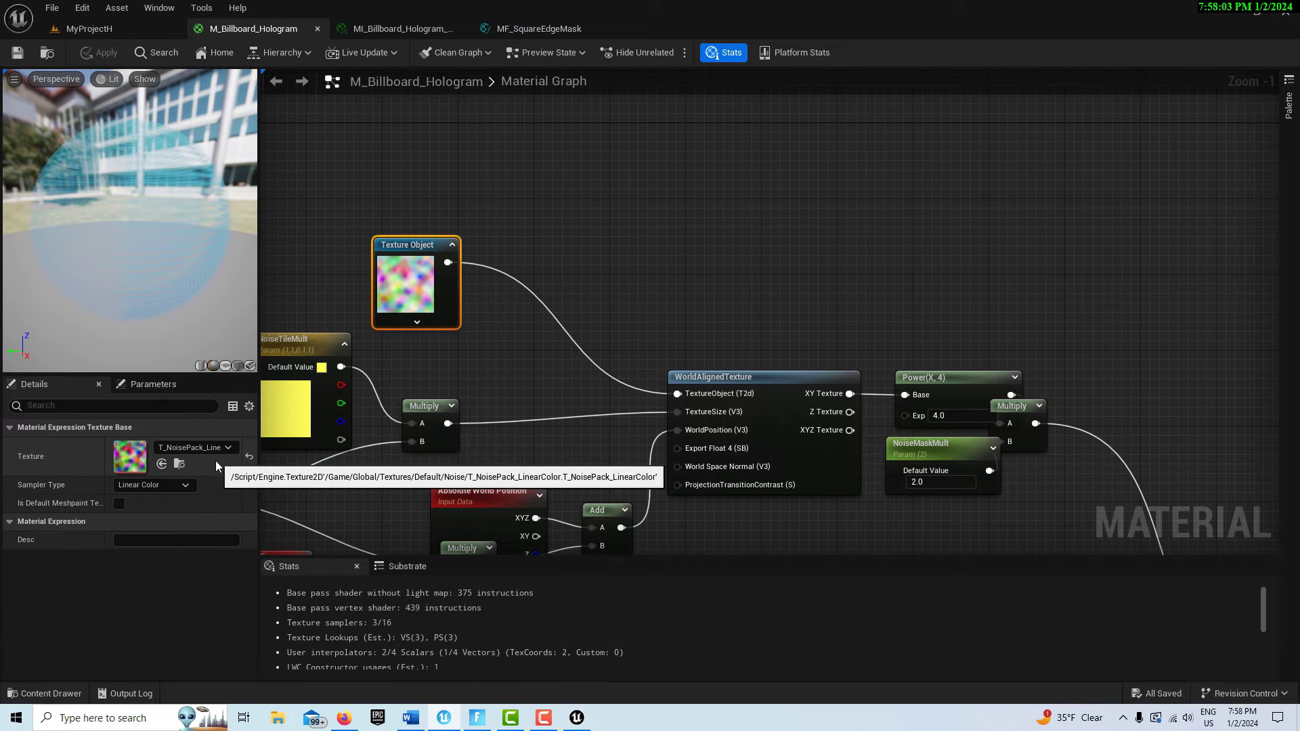
click(581, 717)
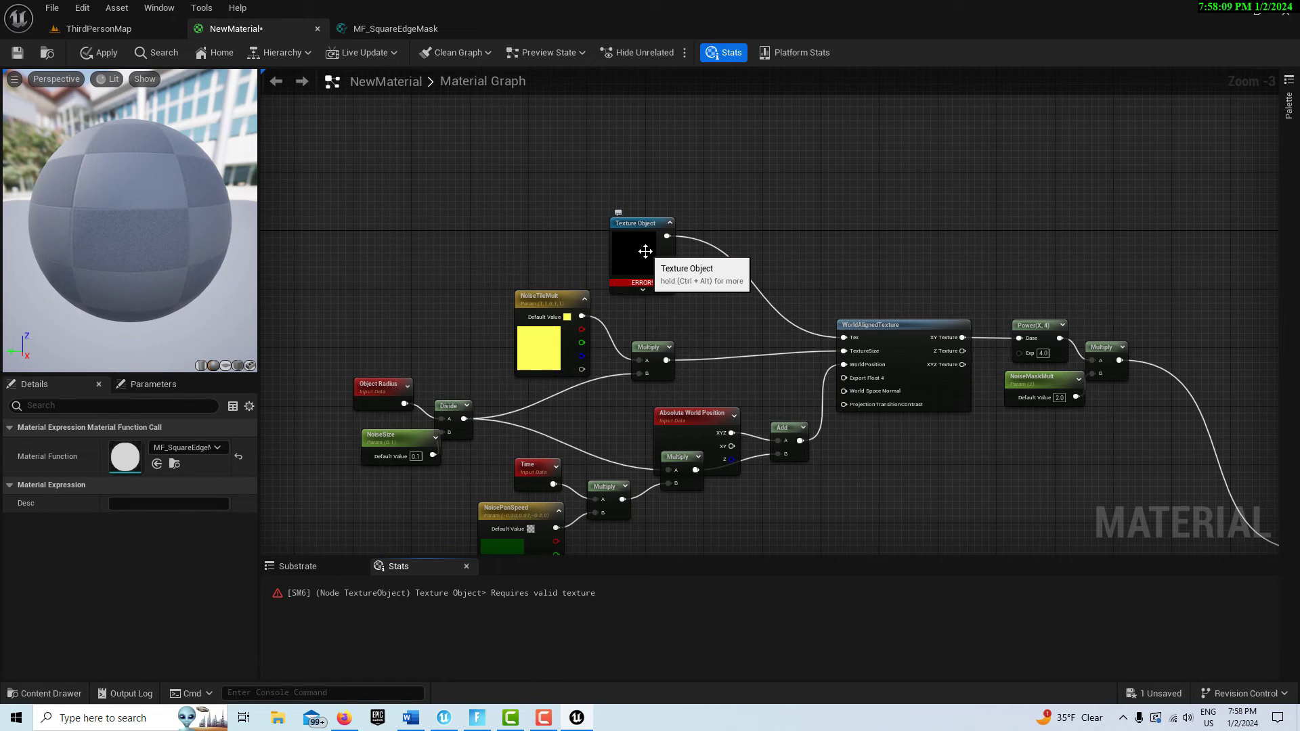
Assign T_Noise01 to NewMaterial's Texture Object node, then apply and save the material.
click(645, 252)
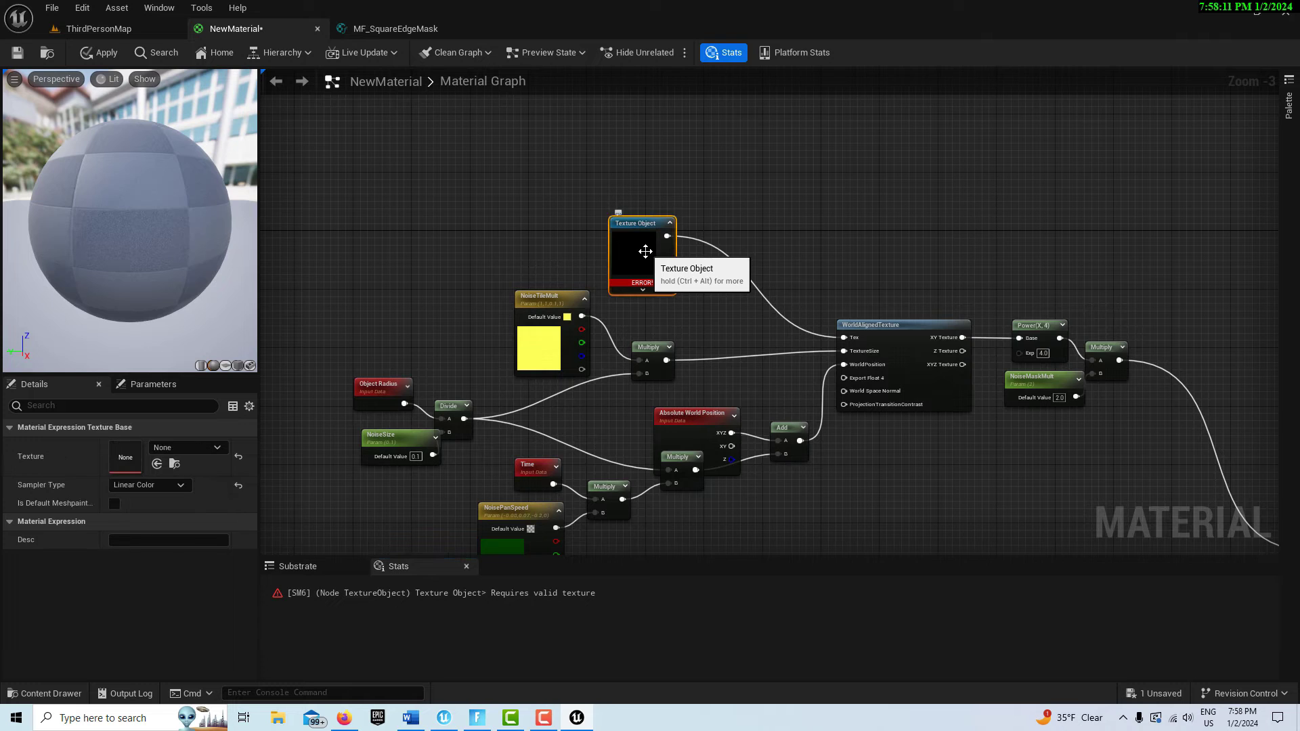
click(218, 448)
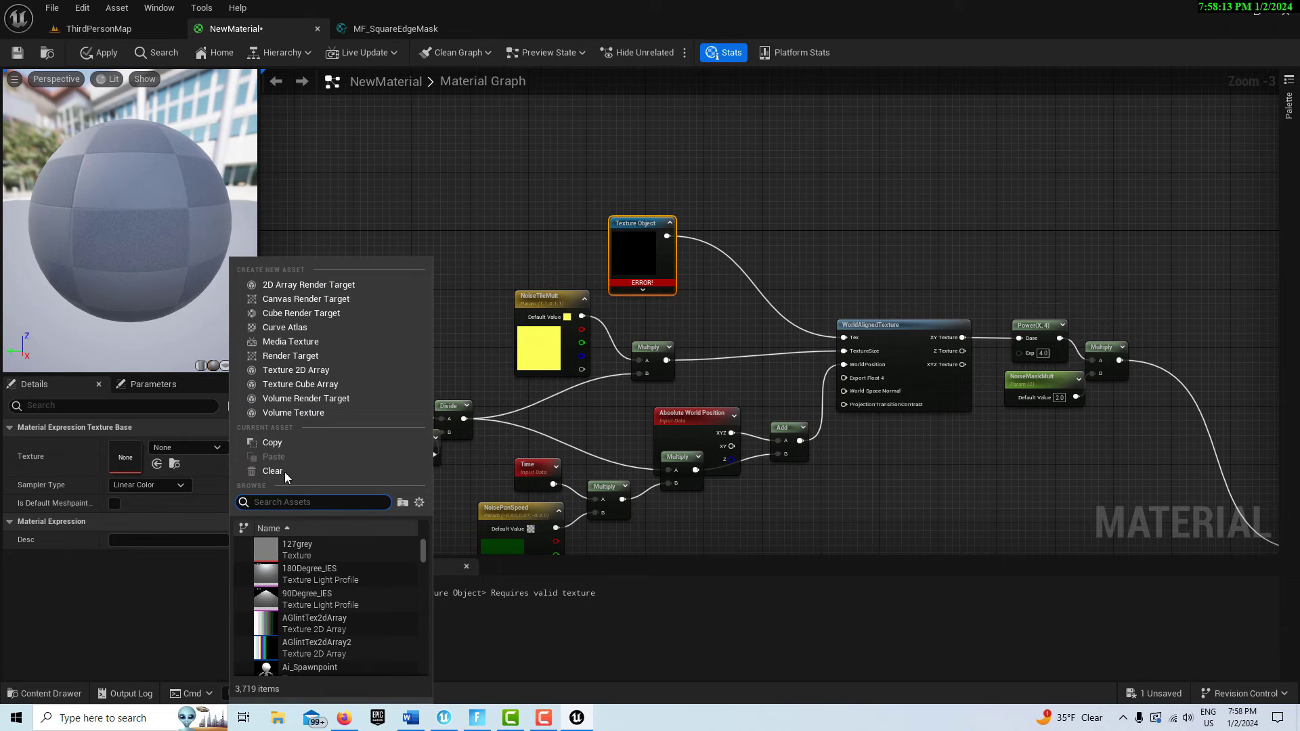
text(T_Nois)
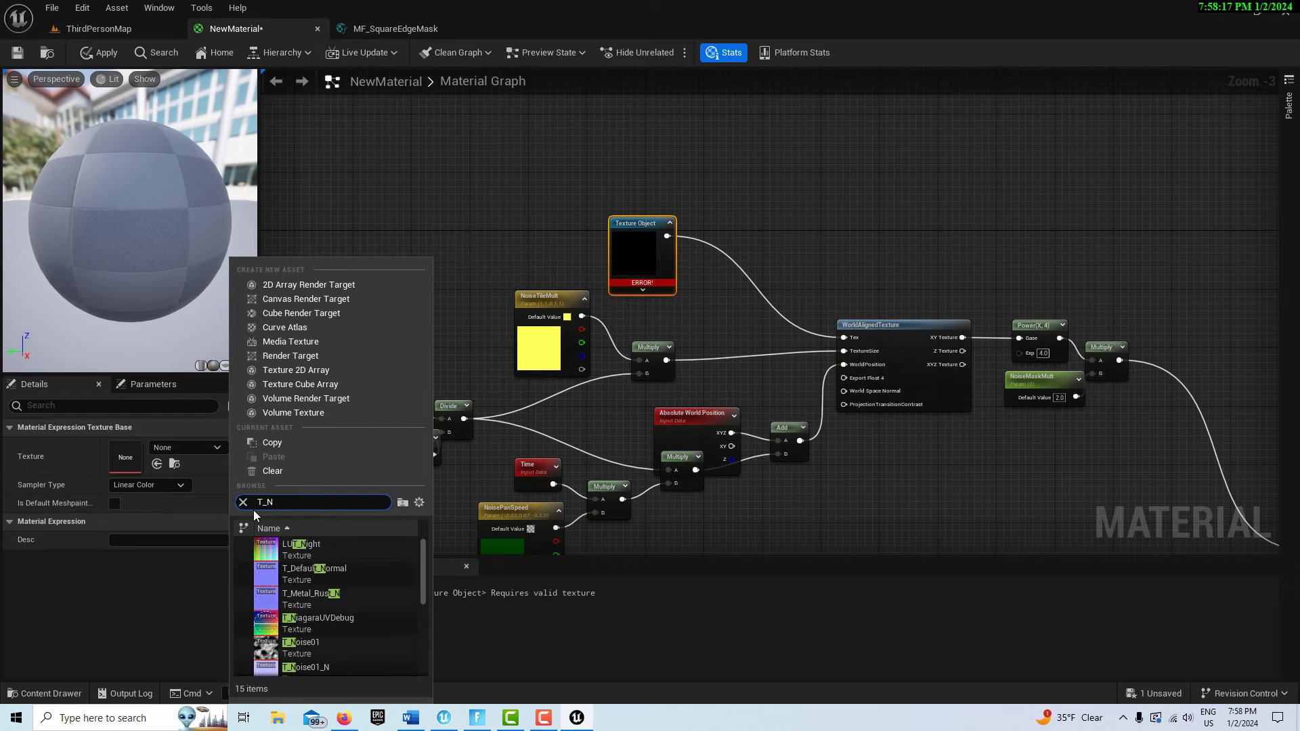
click(278, 546)
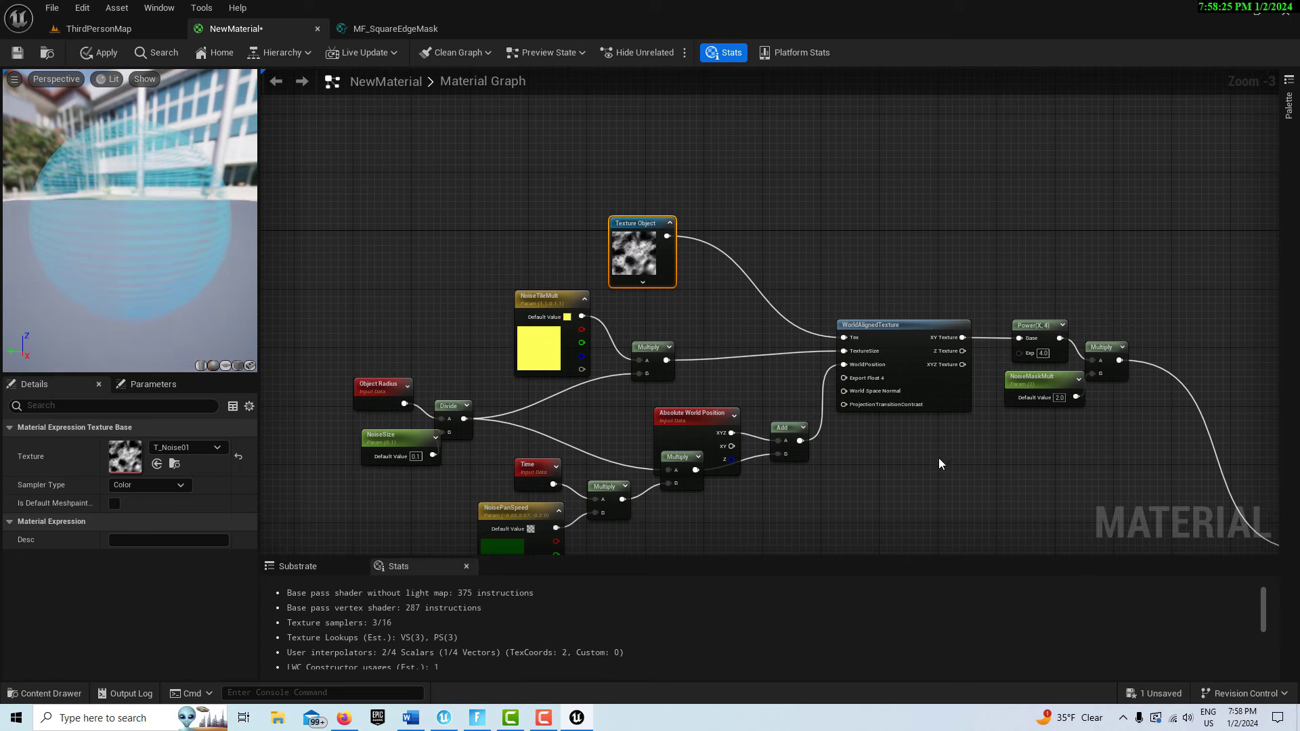
click(100, 53)
click(18, 54)
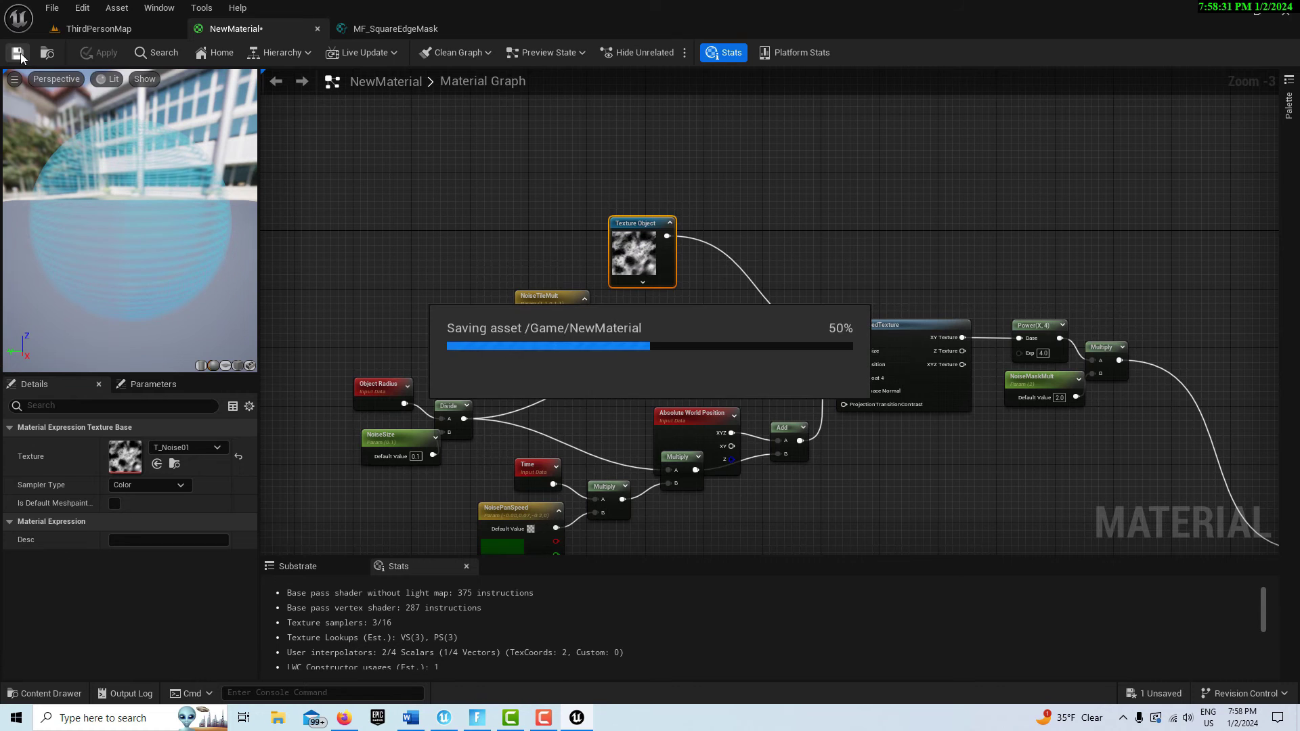
In ThirdPersonMap, open the Place Actors panel and drag a Plane actor near the level centre.
click(95, 33)
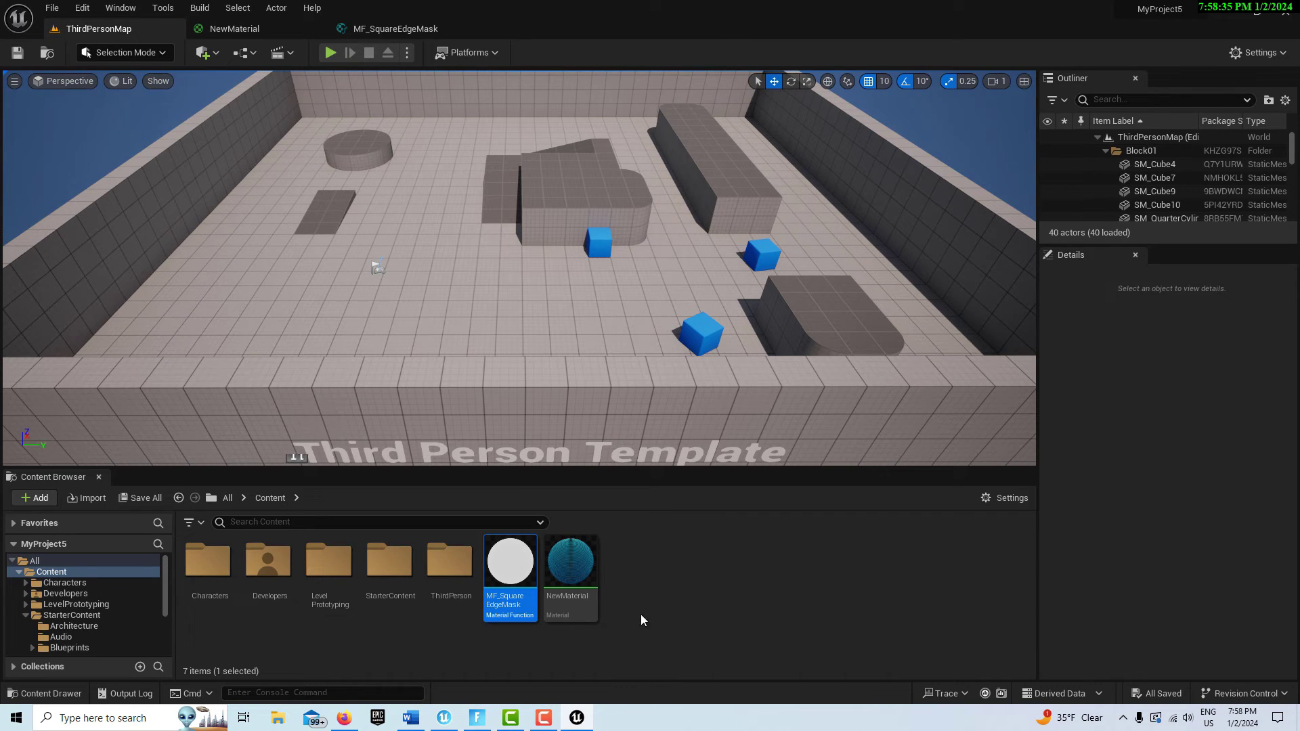
click(127, 9)
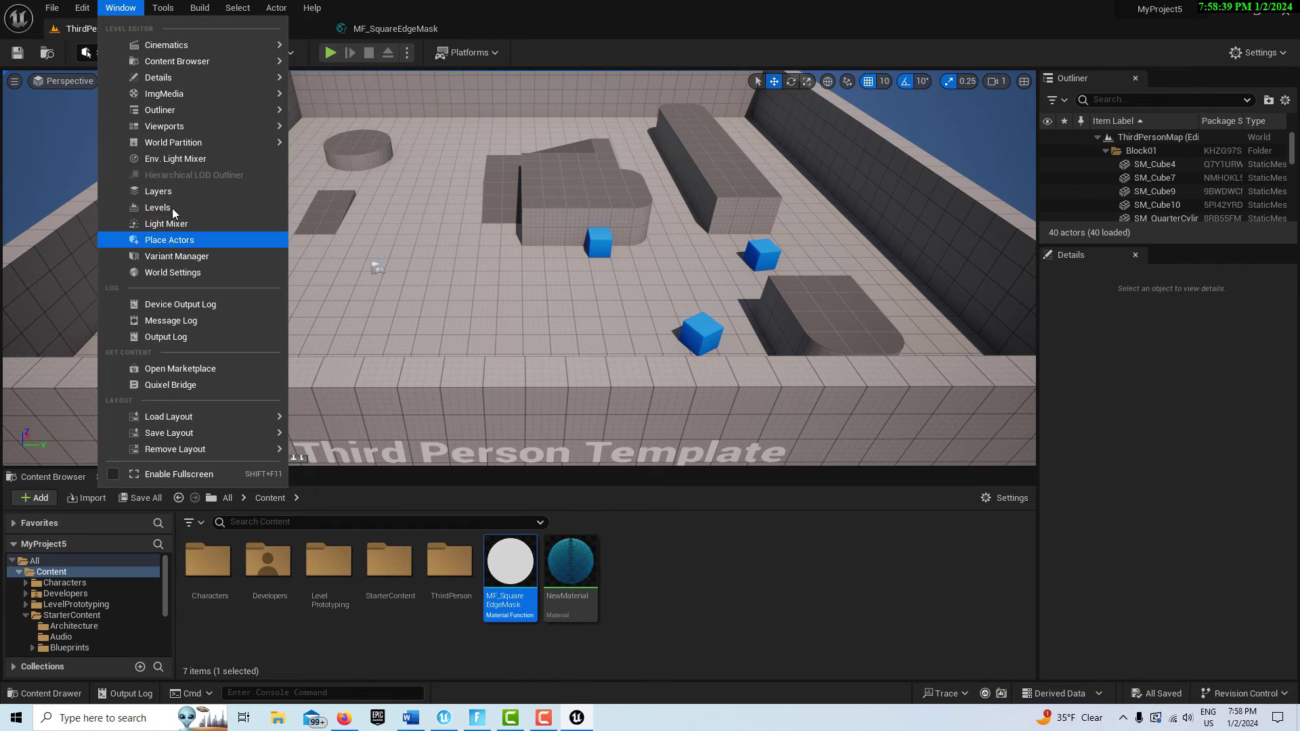
mouse_move(98, 15)
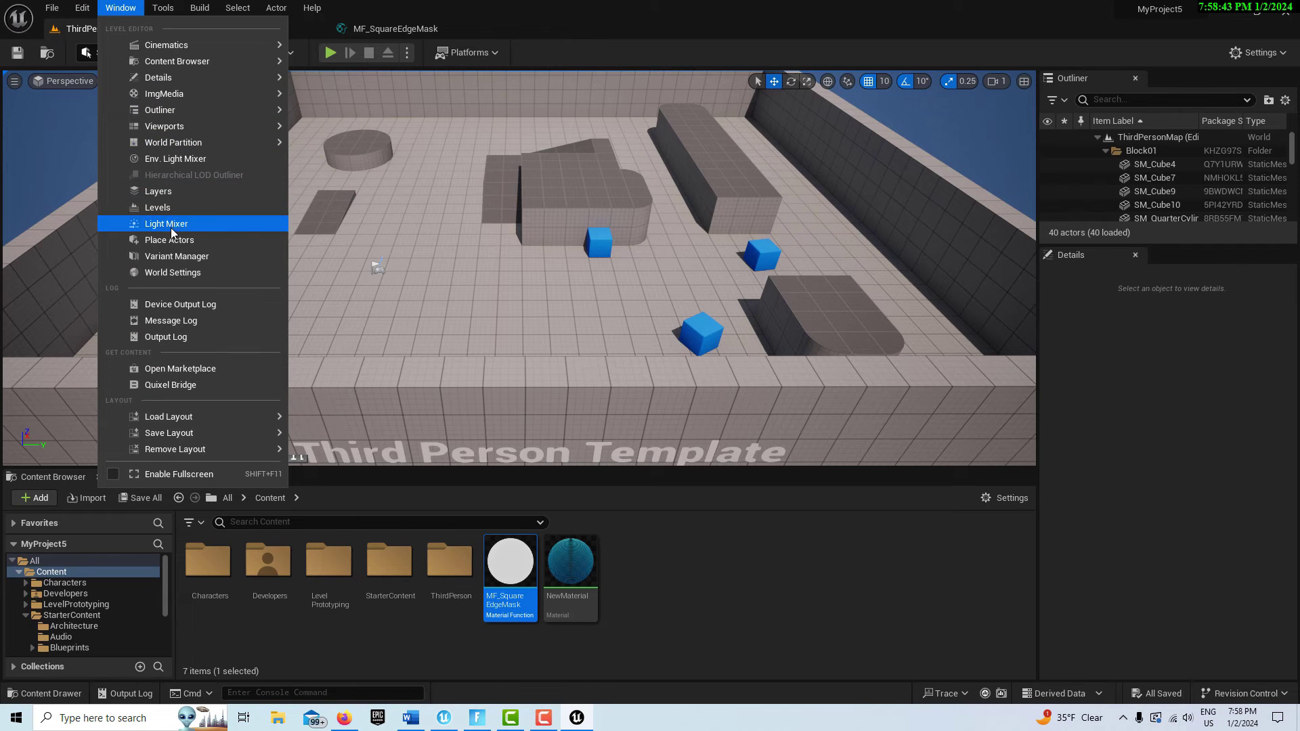
click(175, 239)
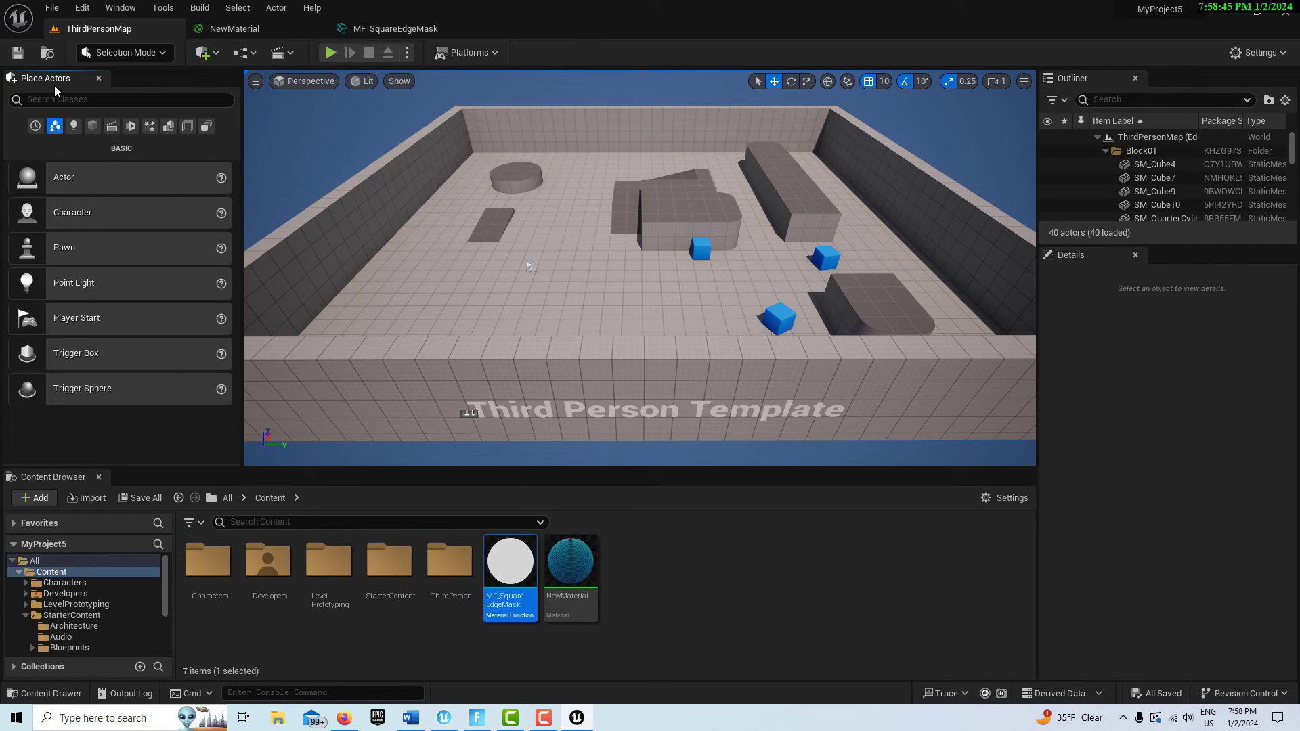
text(plane)
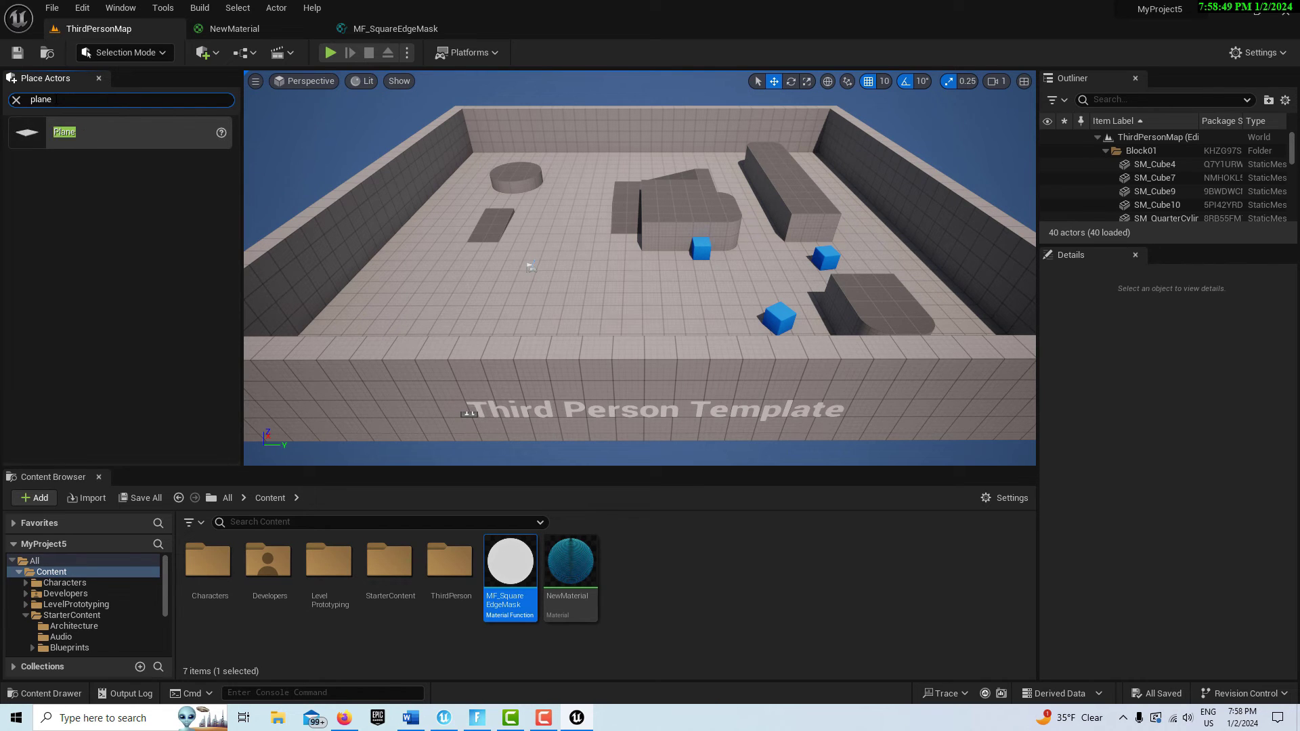
drag(543, 322, 553, 237)
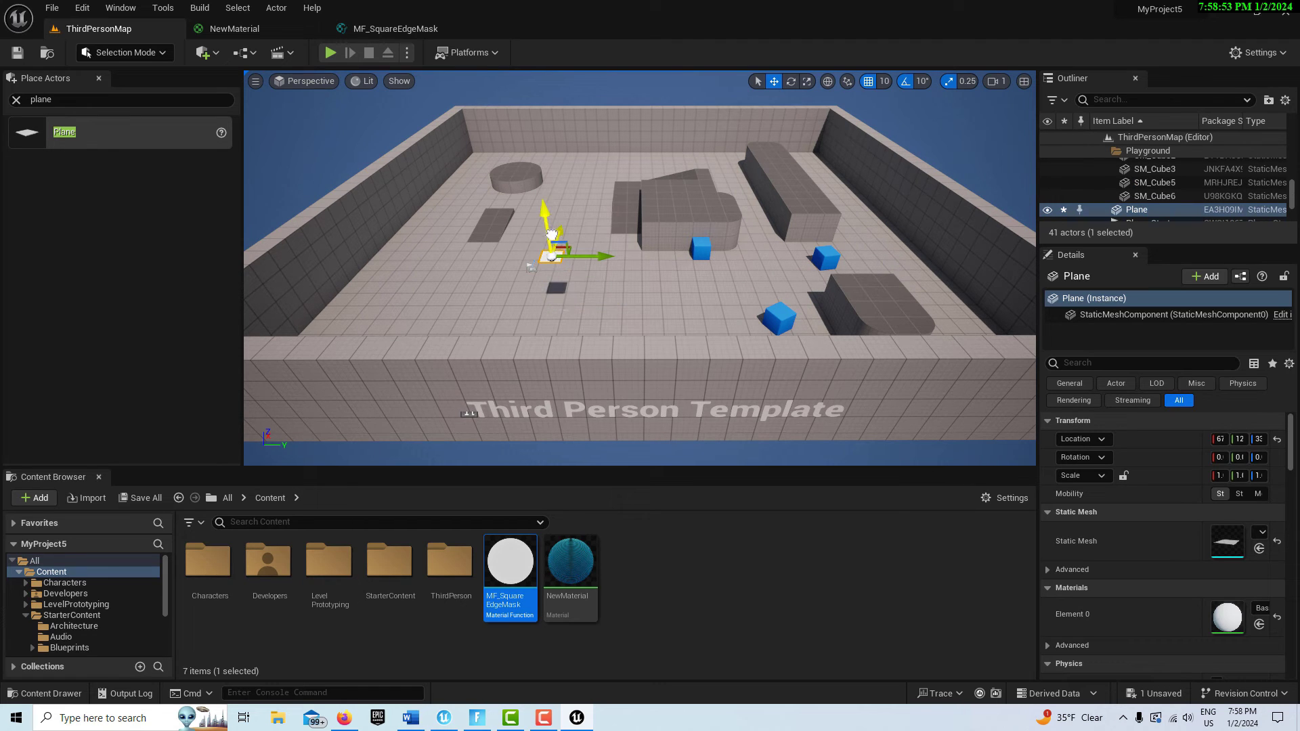
Create a material instance of NewMaterial named MI_HoloB.
click(582, 574)
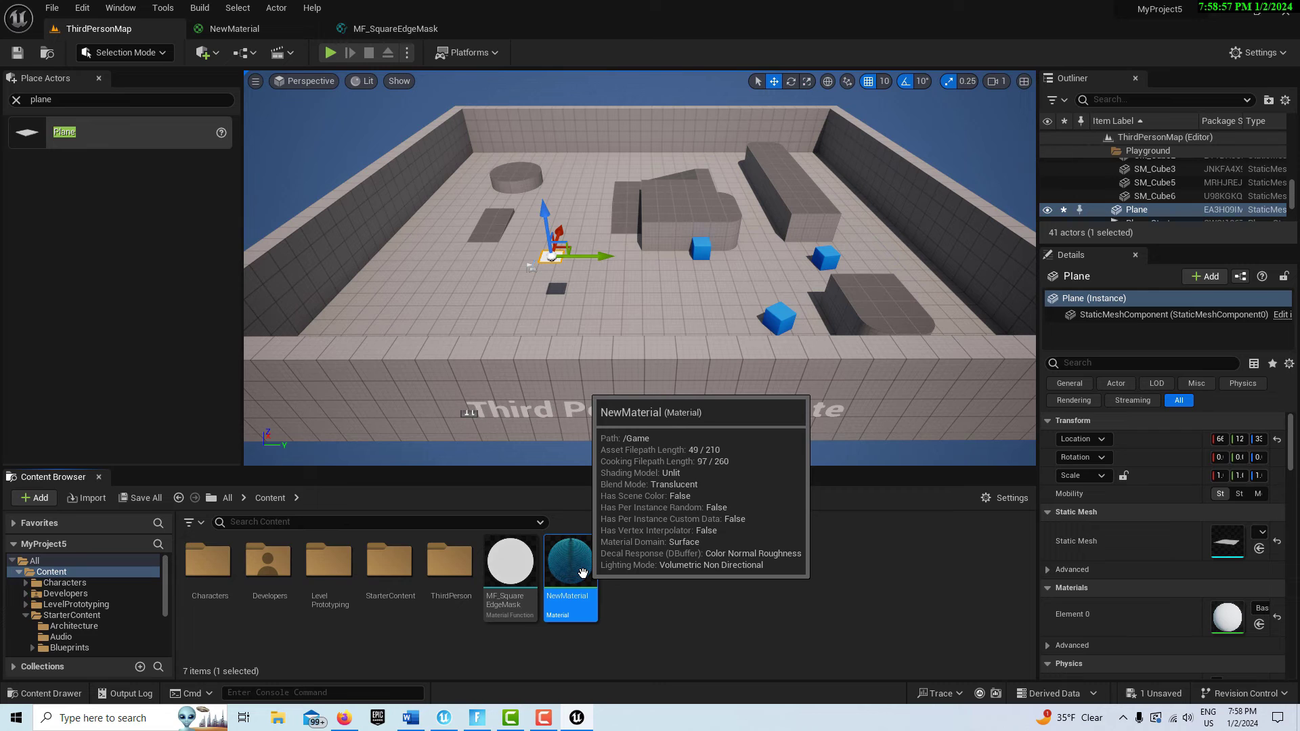
right_click(582, 574)
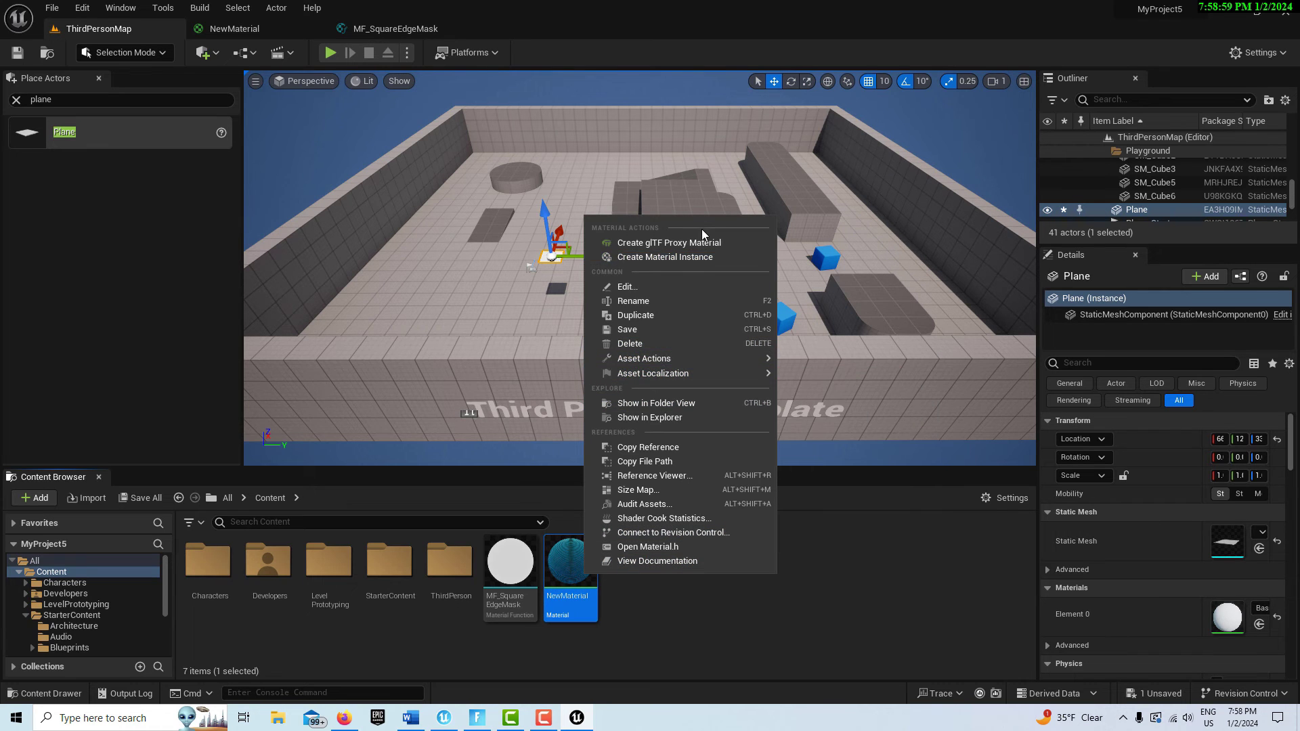
click(700, 257)
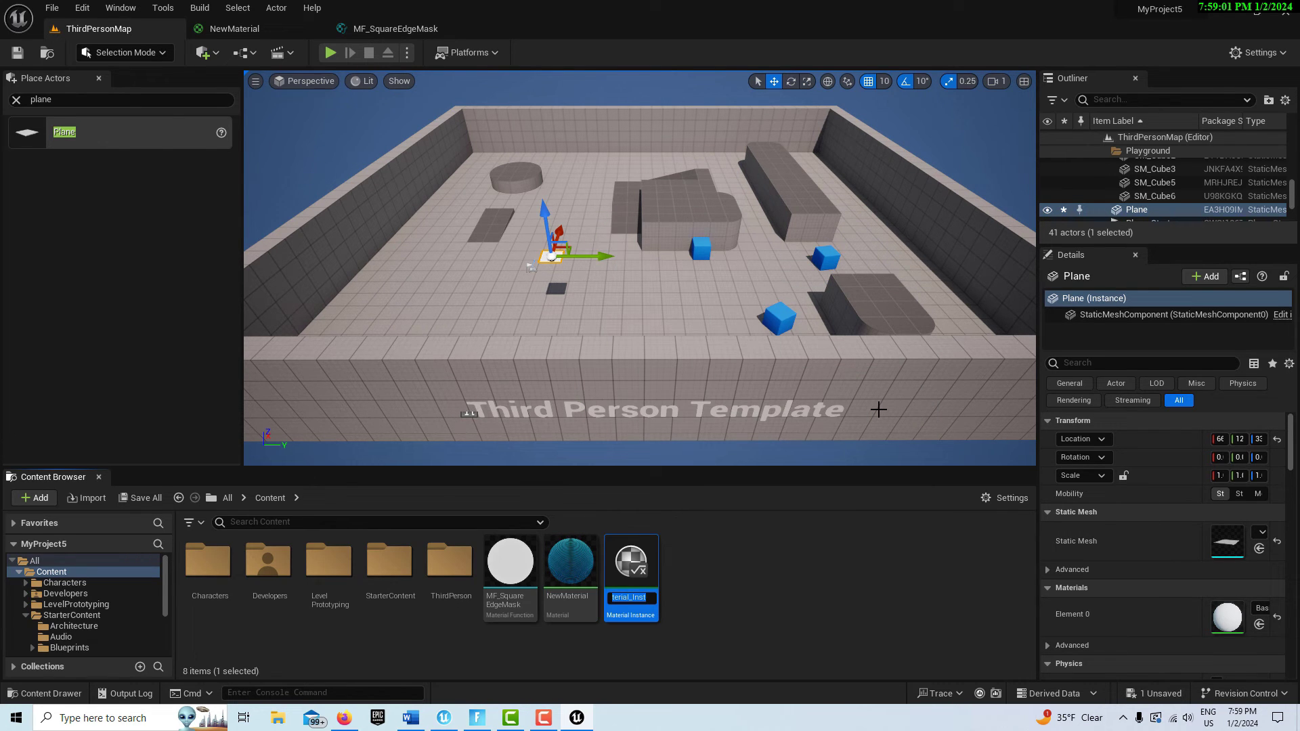
text(MI_HoloB)
key(Return)
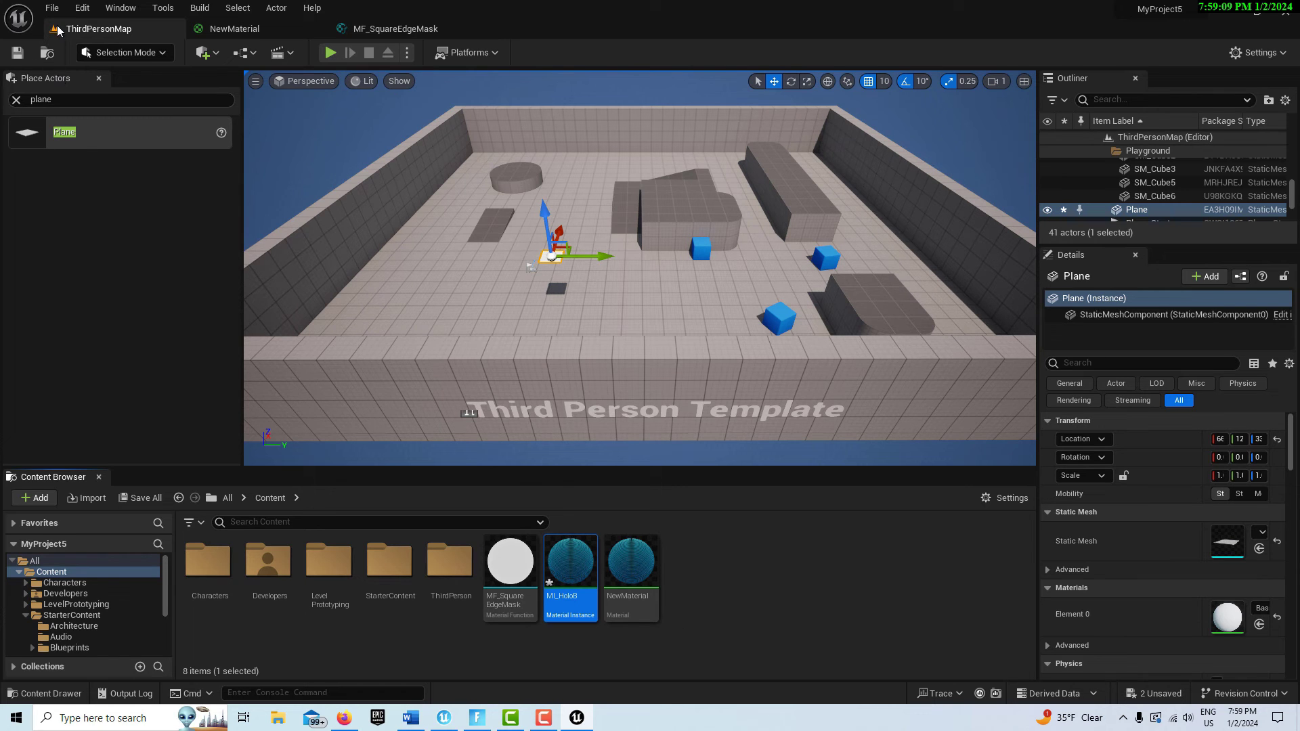
Save the current level and all unsaved assets from the File menu.
click(51, 8)
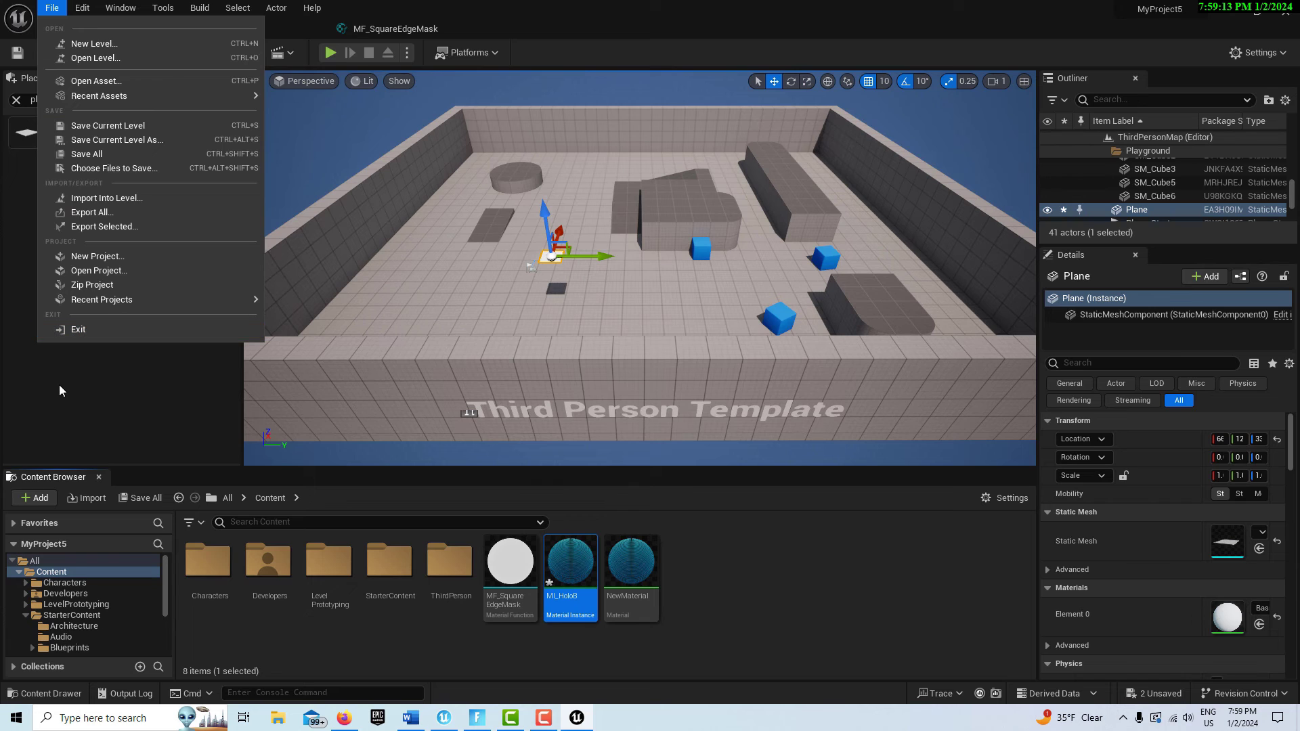
click(18, 52)
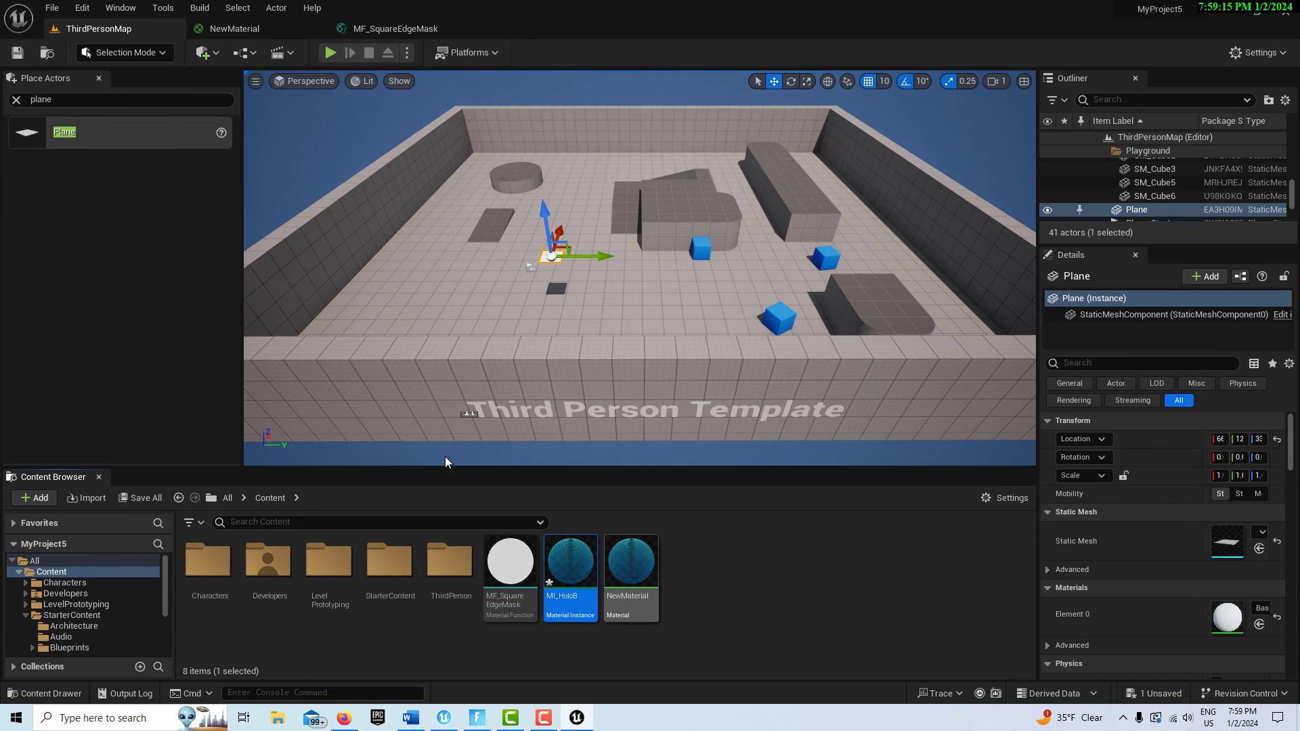
click(52, 8)
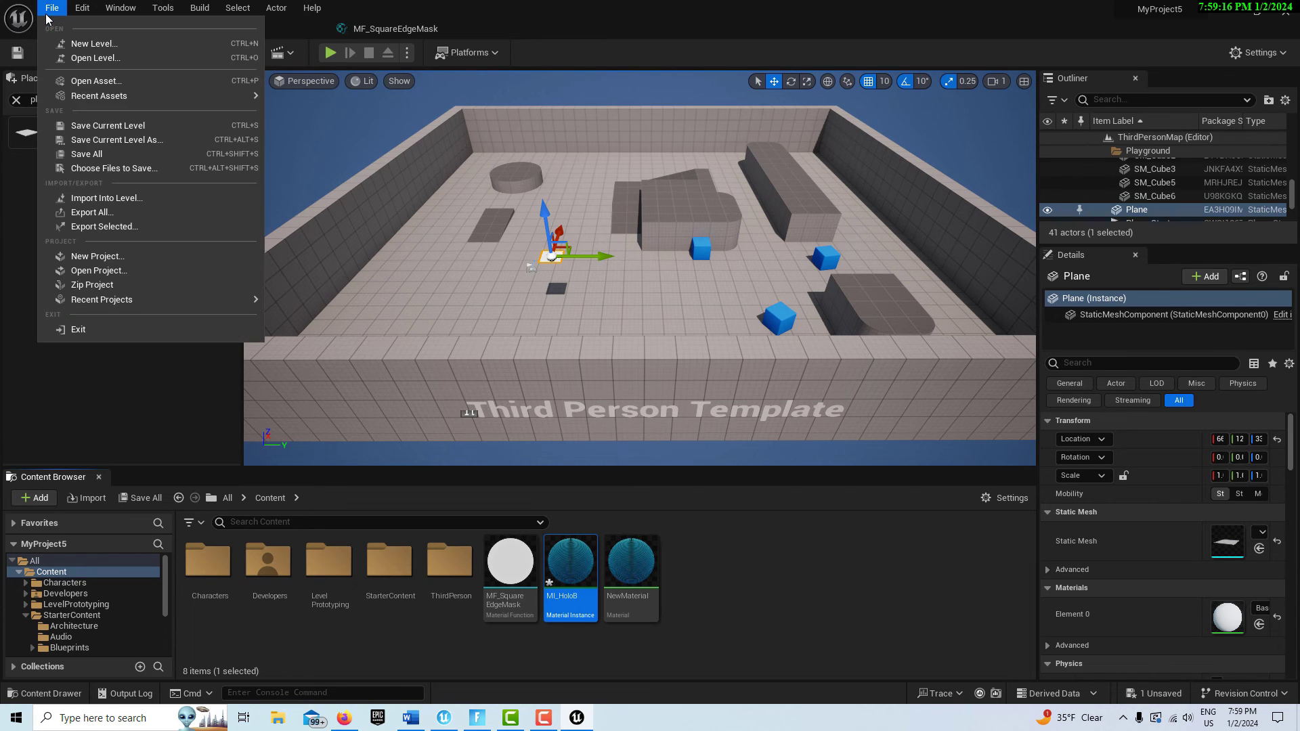
click(101, 155)
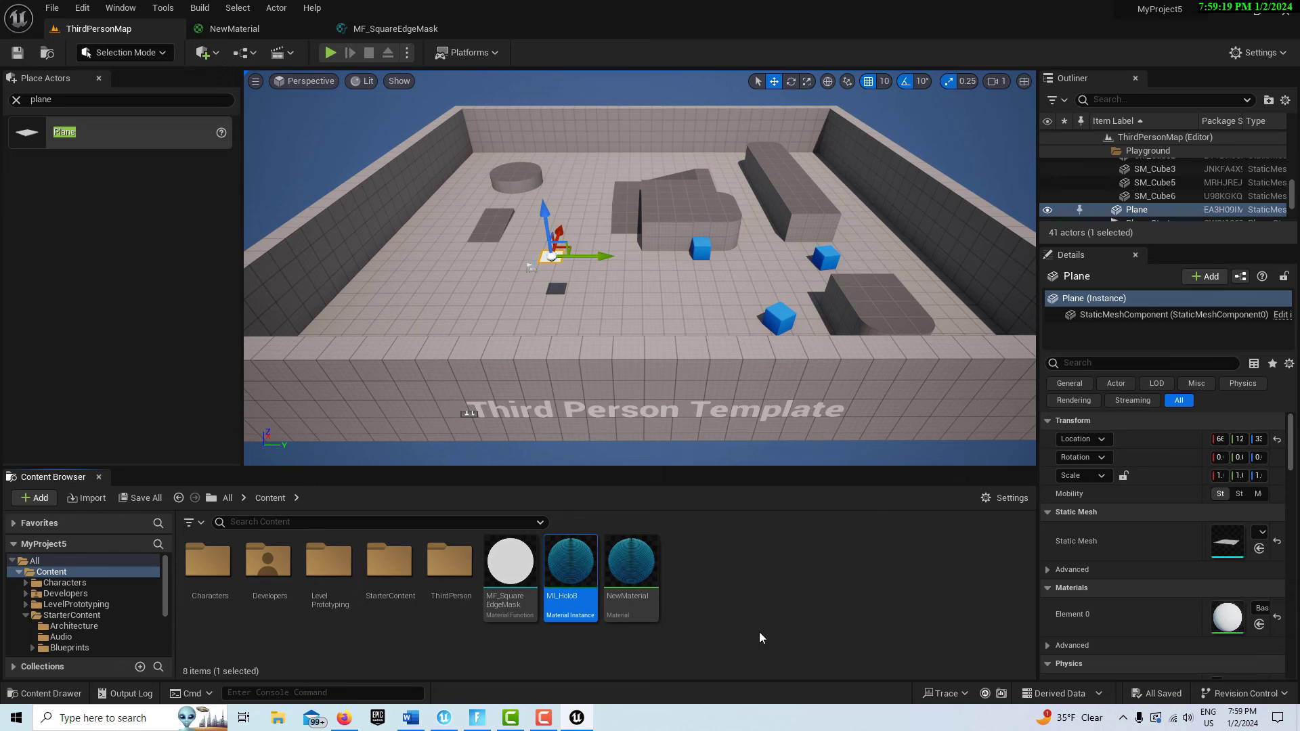
Apply MI_HoloB to the Plane, raise it on Z, and rotate it 90° to stand upright.
drag(570, 566, 1265, 620)
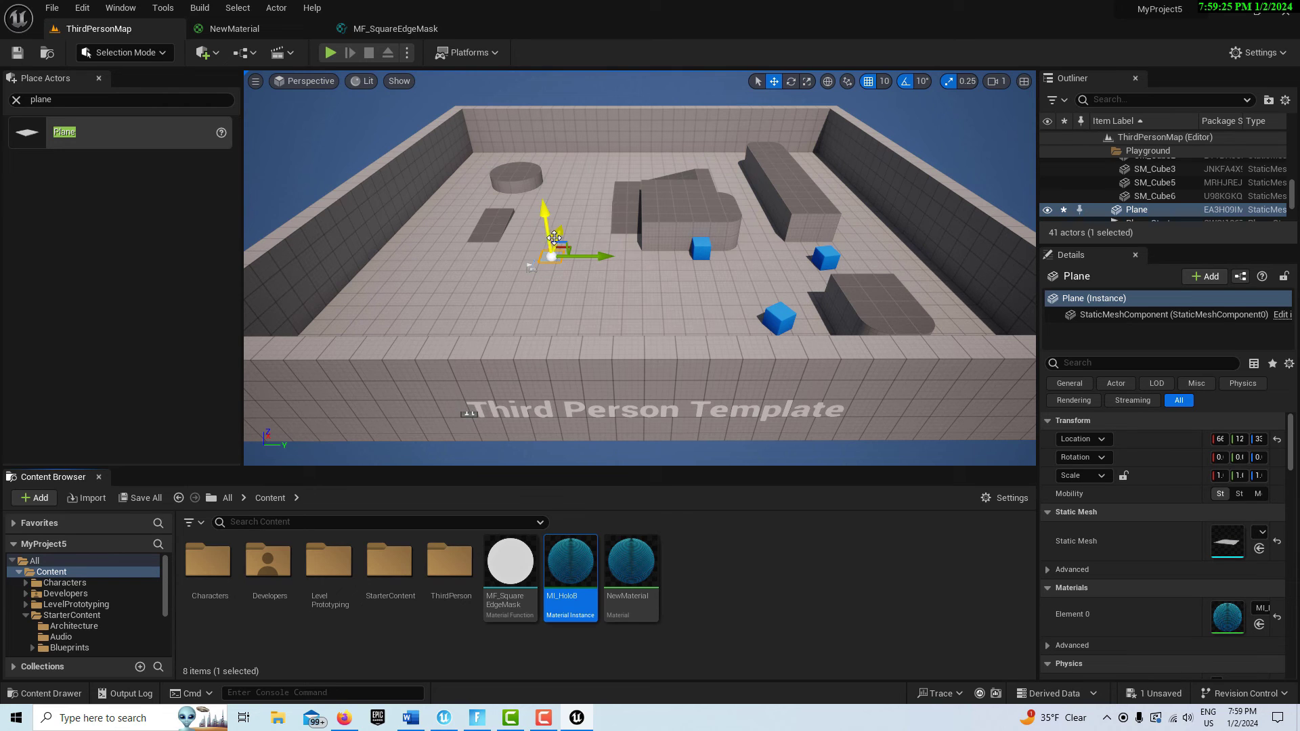
mouse_move(545, 224)
mouse_down()
mouse_move(538, 135)
mouse_move(538, 203)
mouse_up()
key(e)
drag(532, 268, 549, 241)
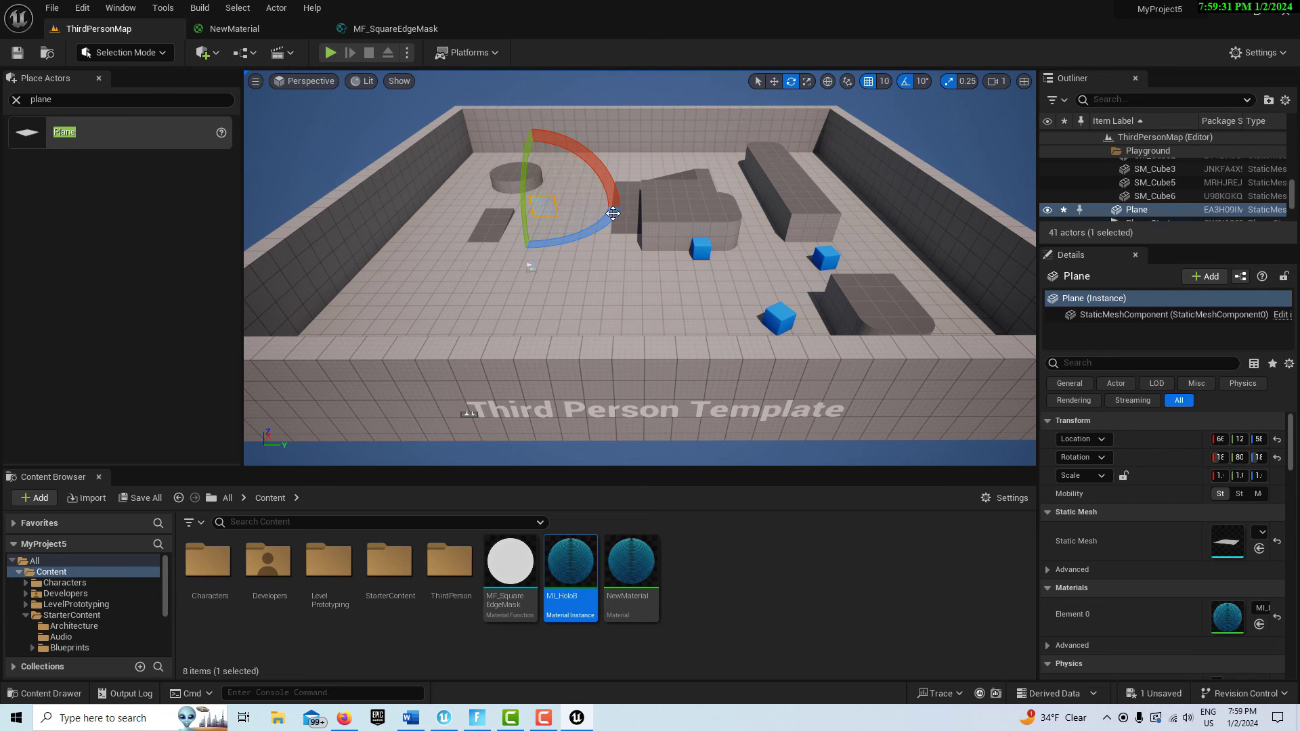
right_drag(550, 241, 624, 203)
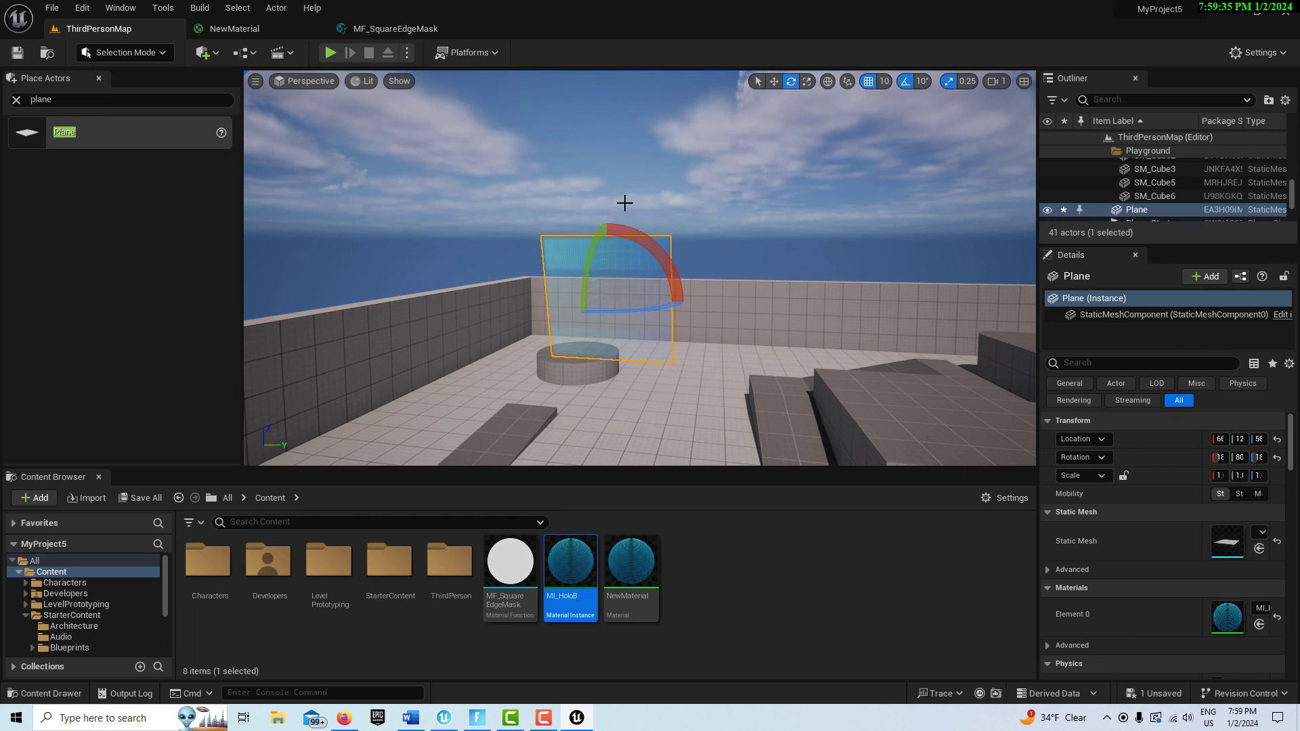
drag(630, 234, 648, 285)
scroll(648, 285, up, 5)
scroll(648, 285, down, 5)
scroll(646, 285, up, 3)
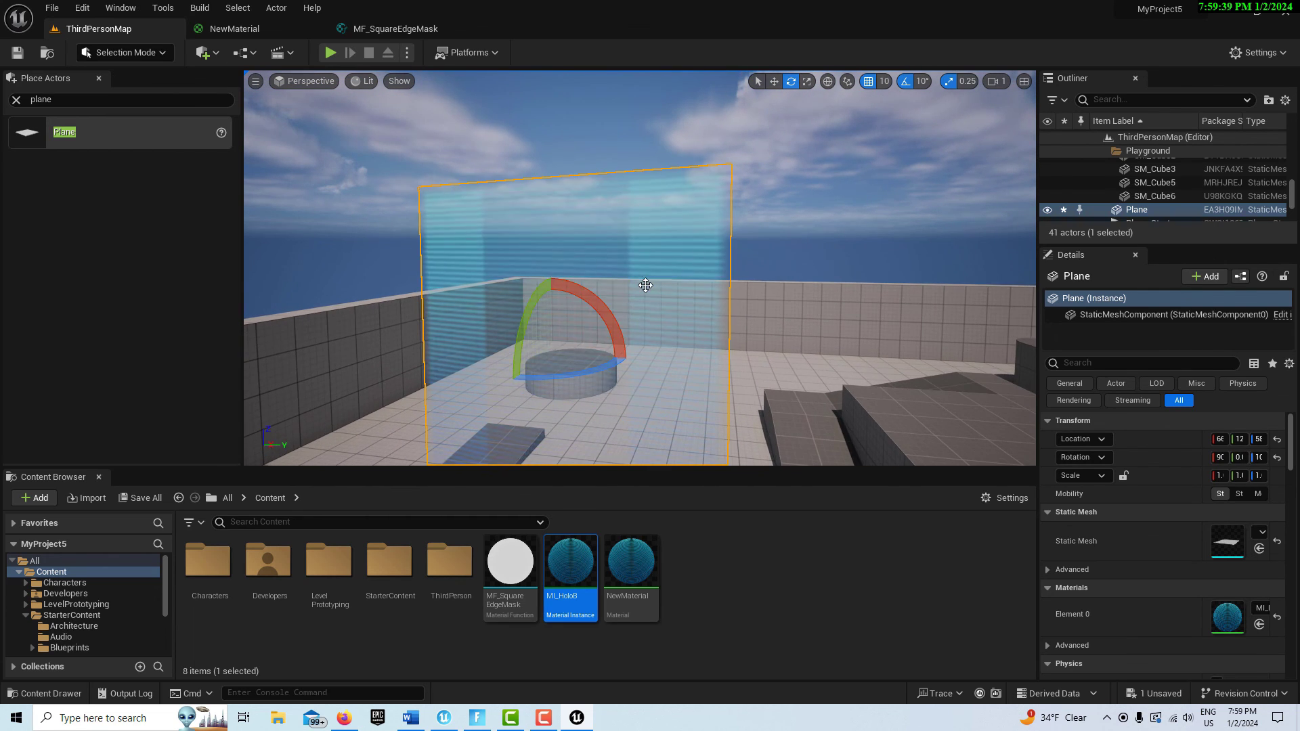
right_drag(783, 381, 831, 379)
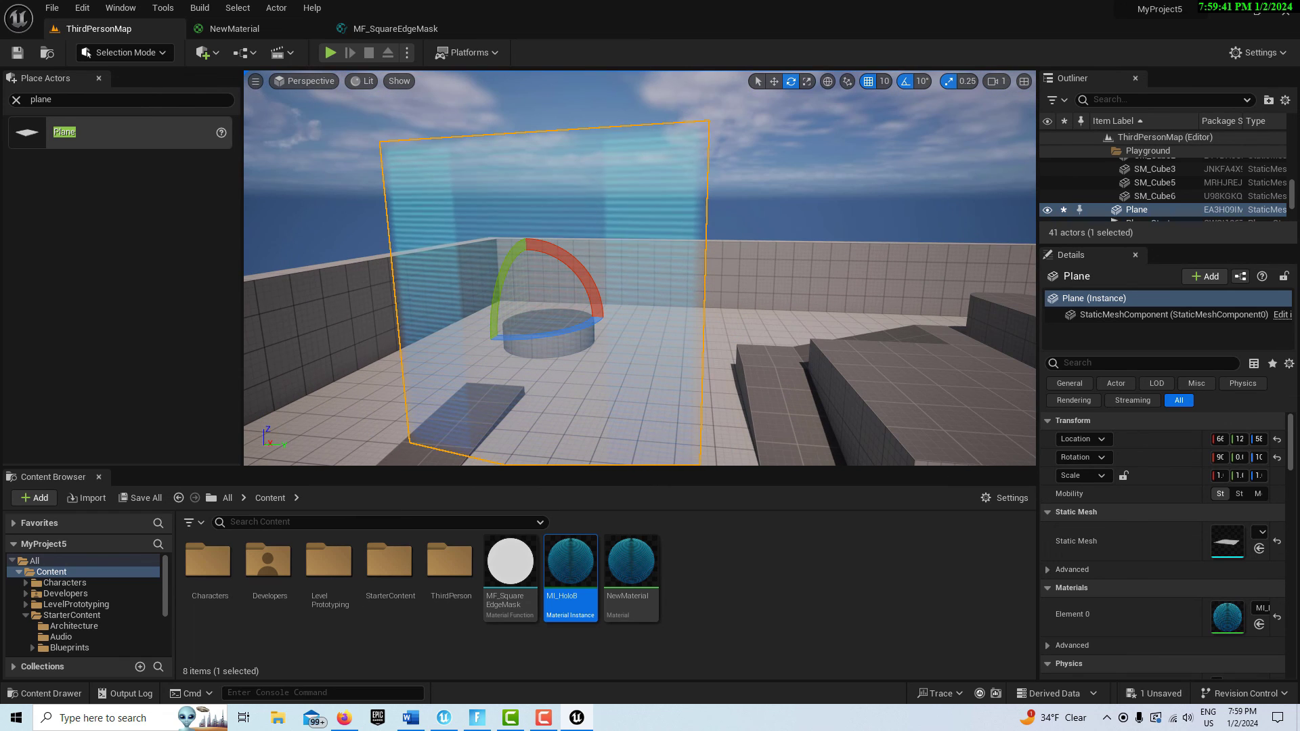